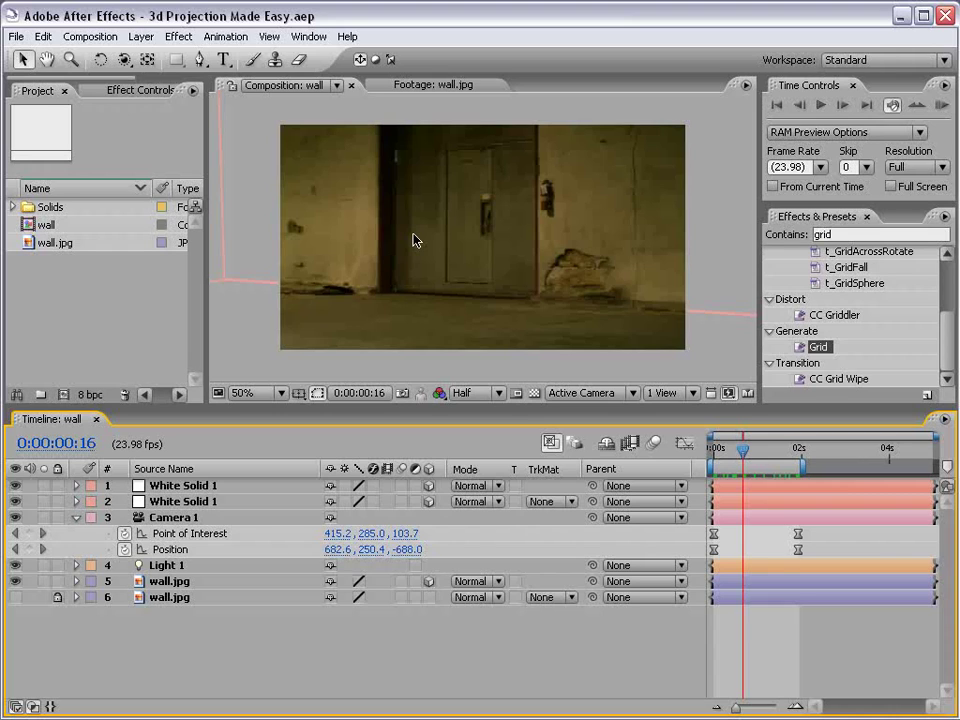
Step: Orbit Camera 1 around the projected wall and floor at 0:00:00:16, then back to a near-frontal view of the door
key("c")
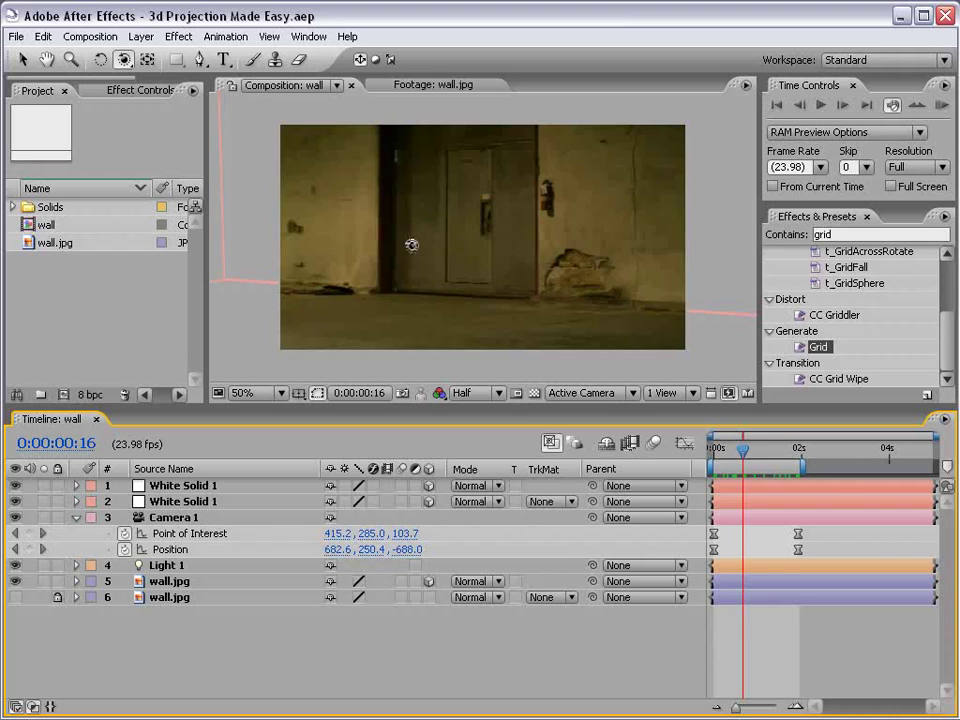
left_click_drag(411, 245, 551, 313)
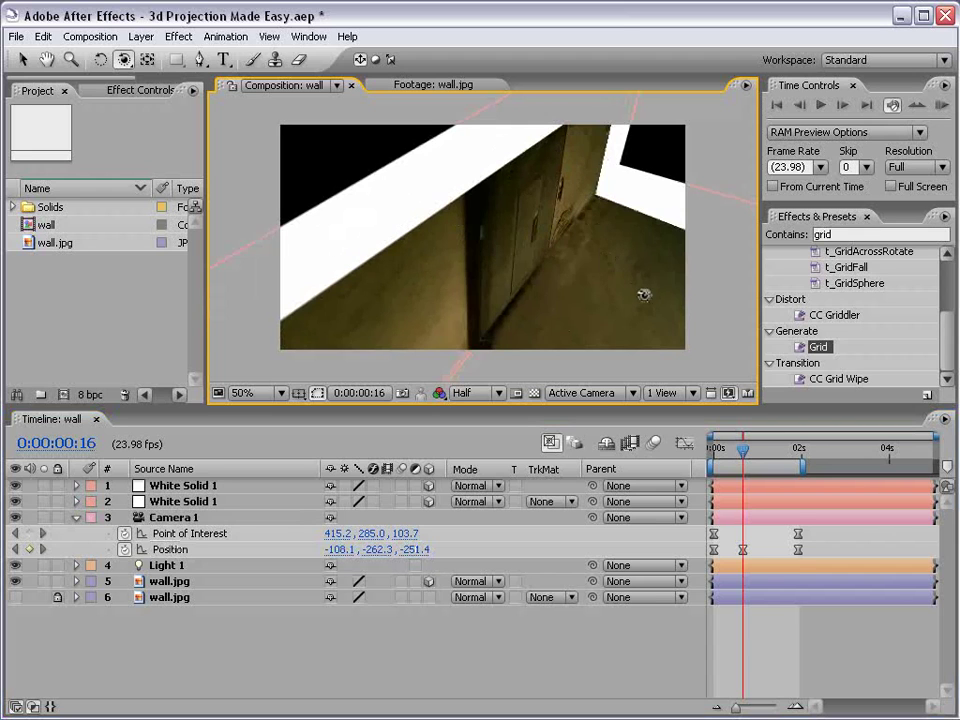
left_click_drag(643, 295, 518, 220)
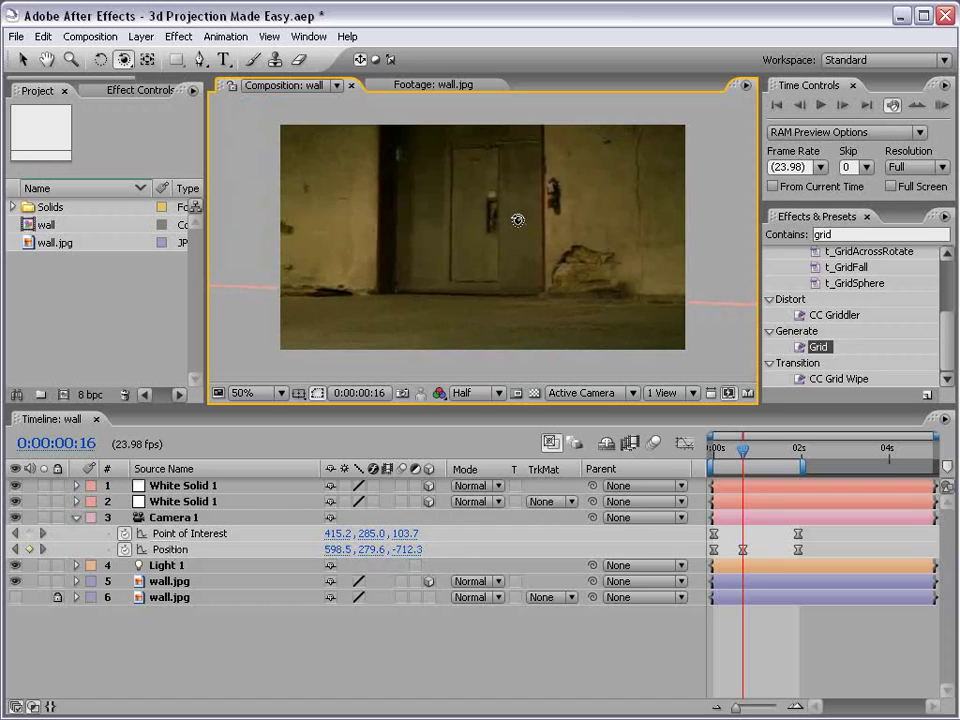
Step: Delete the Camera 1 Position keyframe at 0:00:00:16 and save the project
left_click(743, 549)
key("Delete")
key("v")
key("ctrl+s")
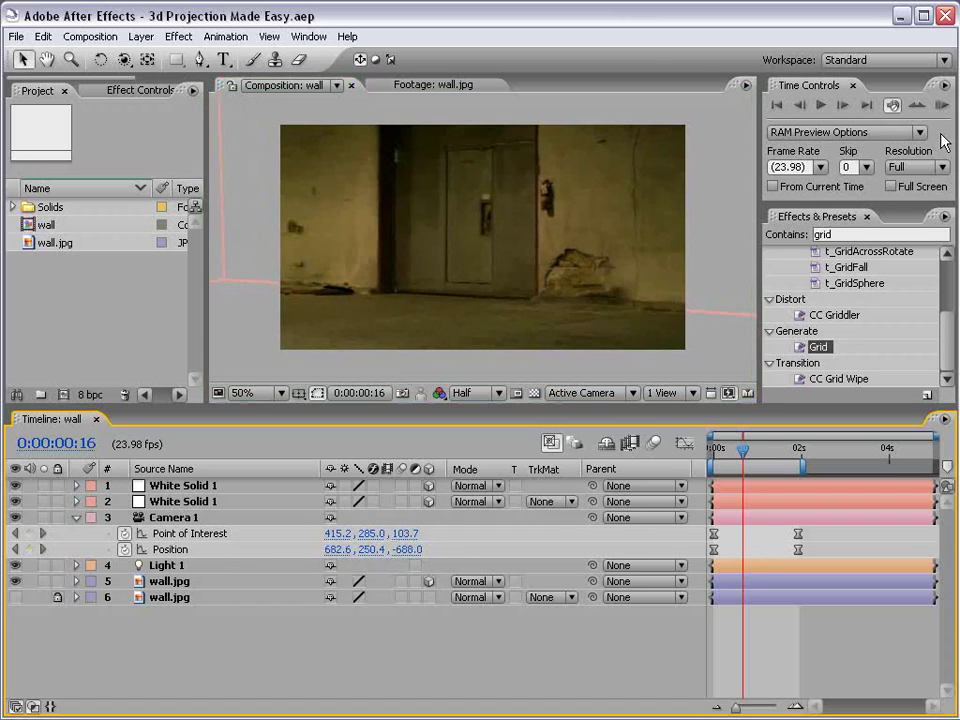
Step: Switch to Firefox and view the Video Copilot blog post about turning still images into 3D
key("alt+Tab")
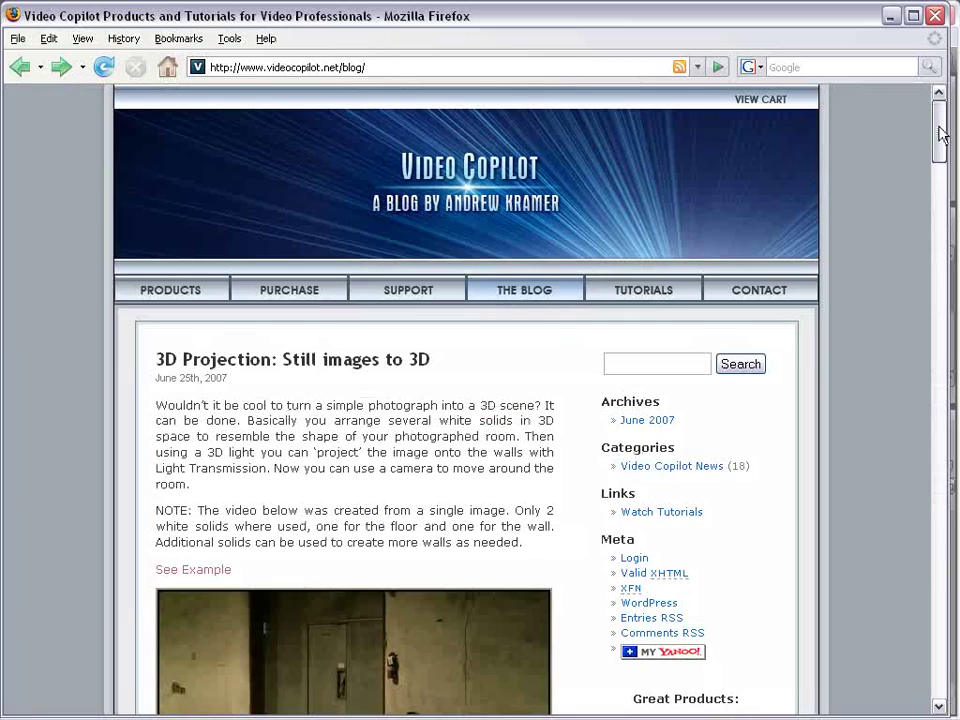
mouse_move(943, 139)
left_mouse_down()
mouse_move(950, 340)
mouse_move(934, 130)
left_mouse_up()
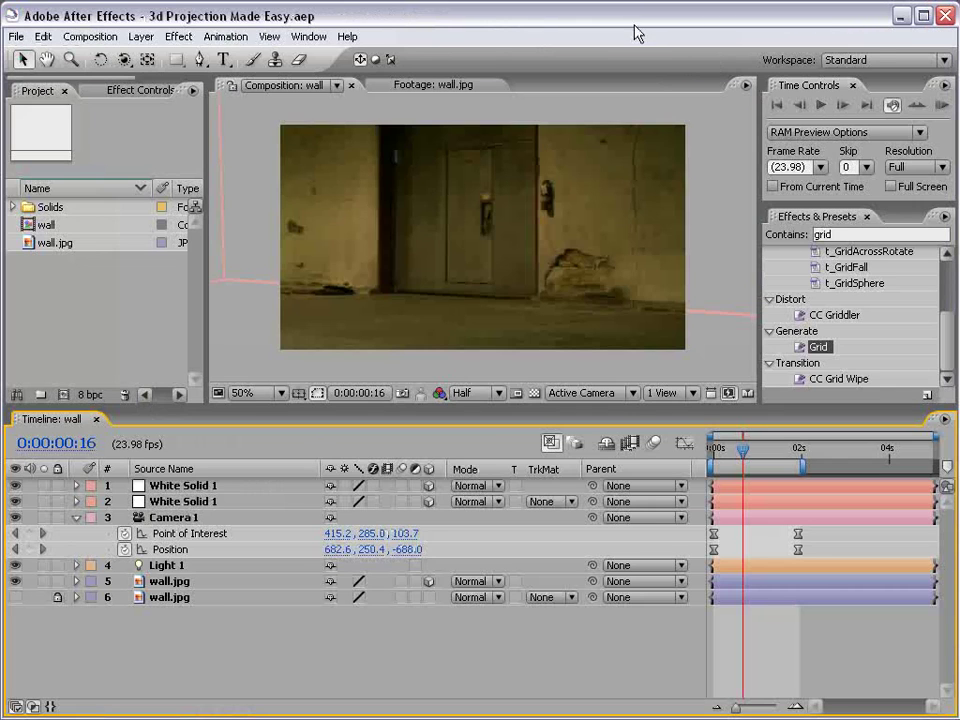
right_click(594, 460)
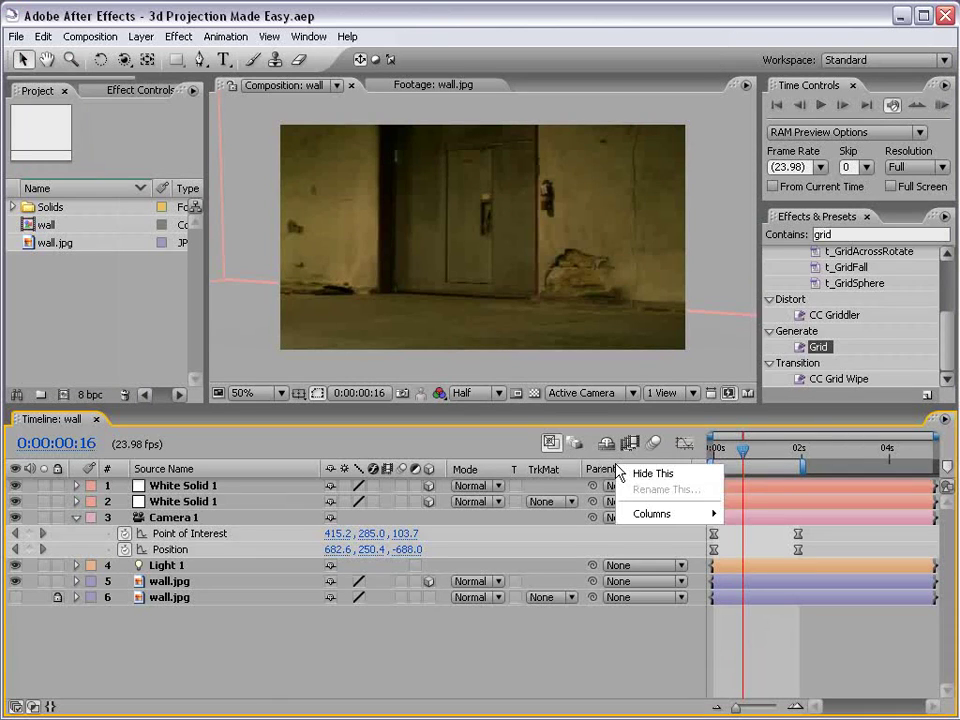
left_click(709, 440)
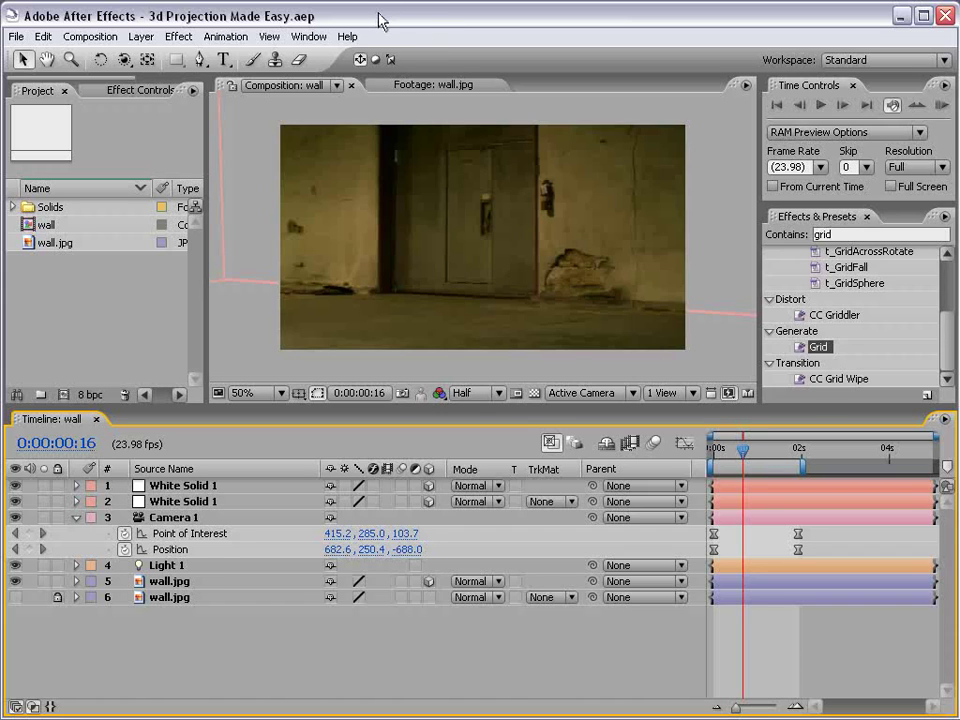
left_click(126, 318)
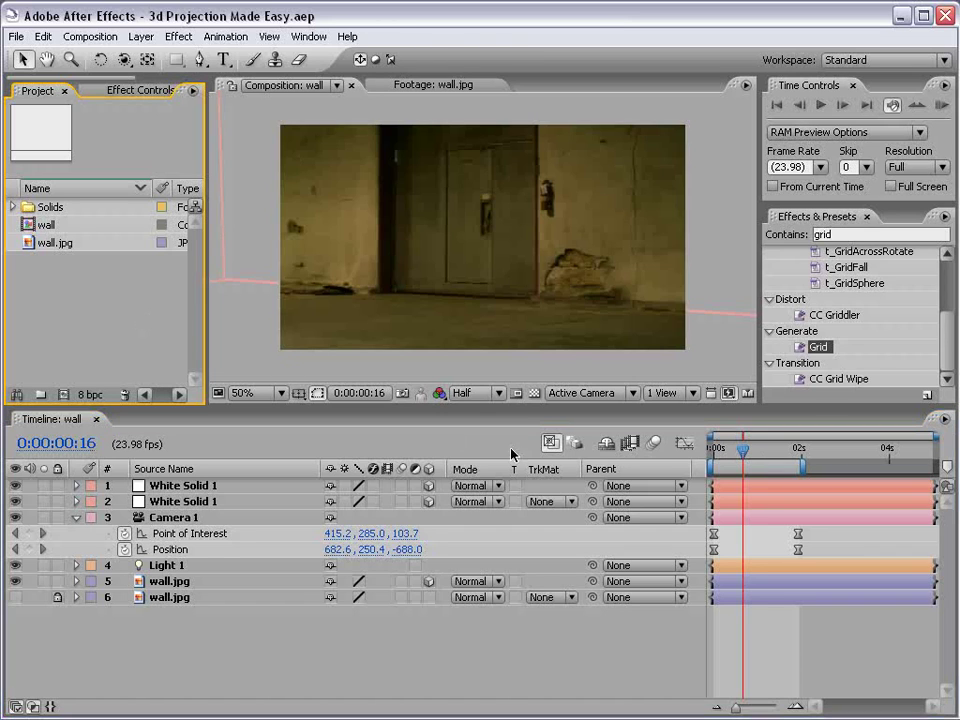
left_click_drag(740, 453, 717, 453)
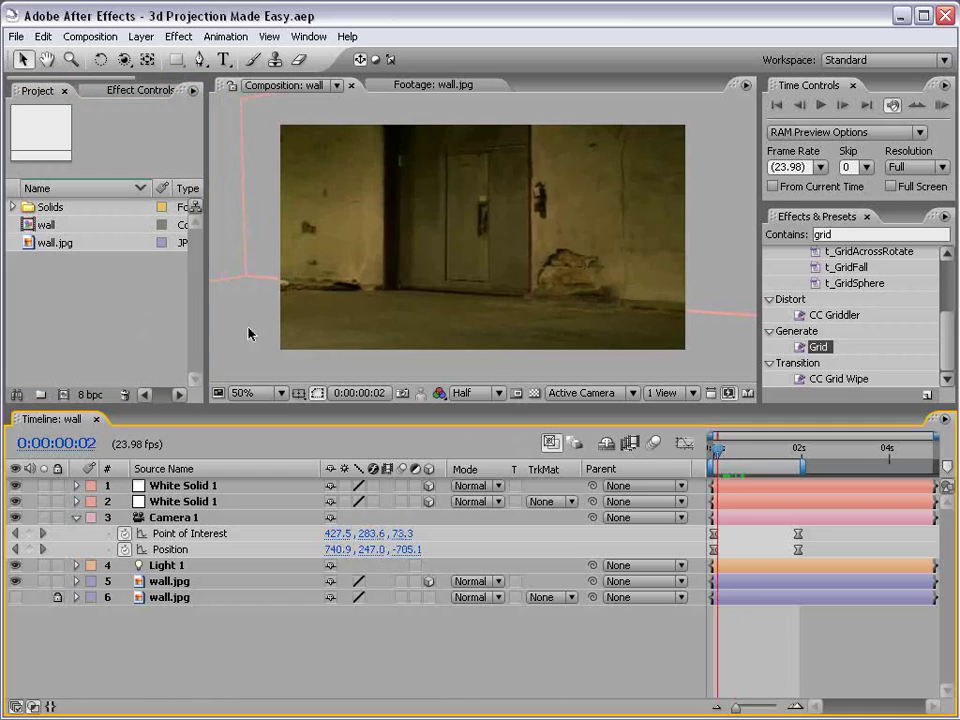
right_click(110, 332)
left_click(58, 289)
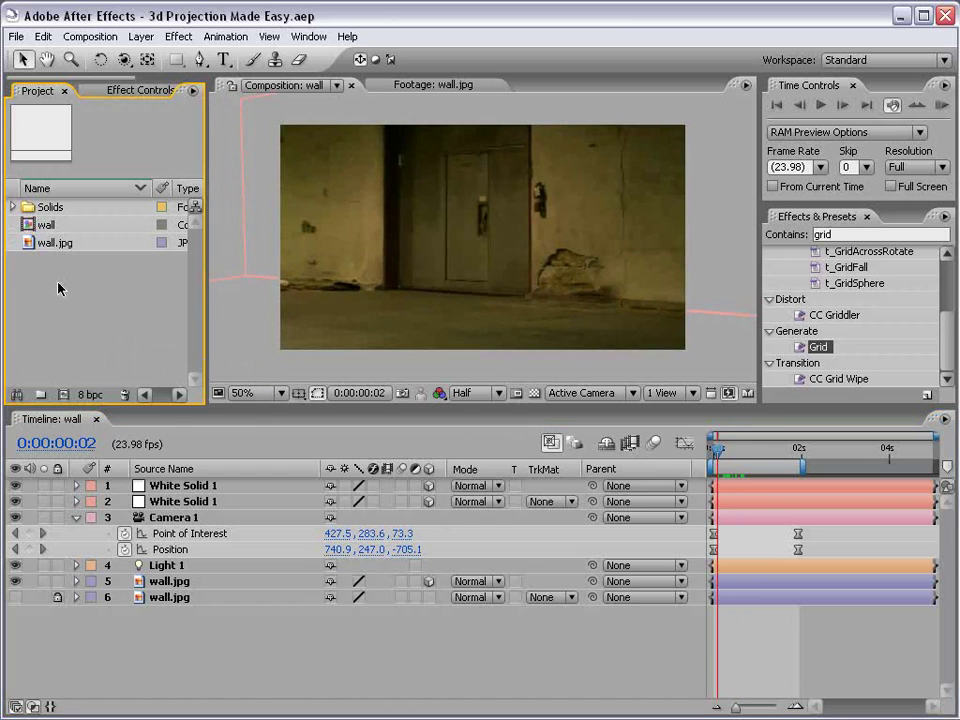
Step: Open the wall.jpg footage on its own and examine the photo's wall and floor enlarged
left_click(26, 243)
double_click(26, 243)
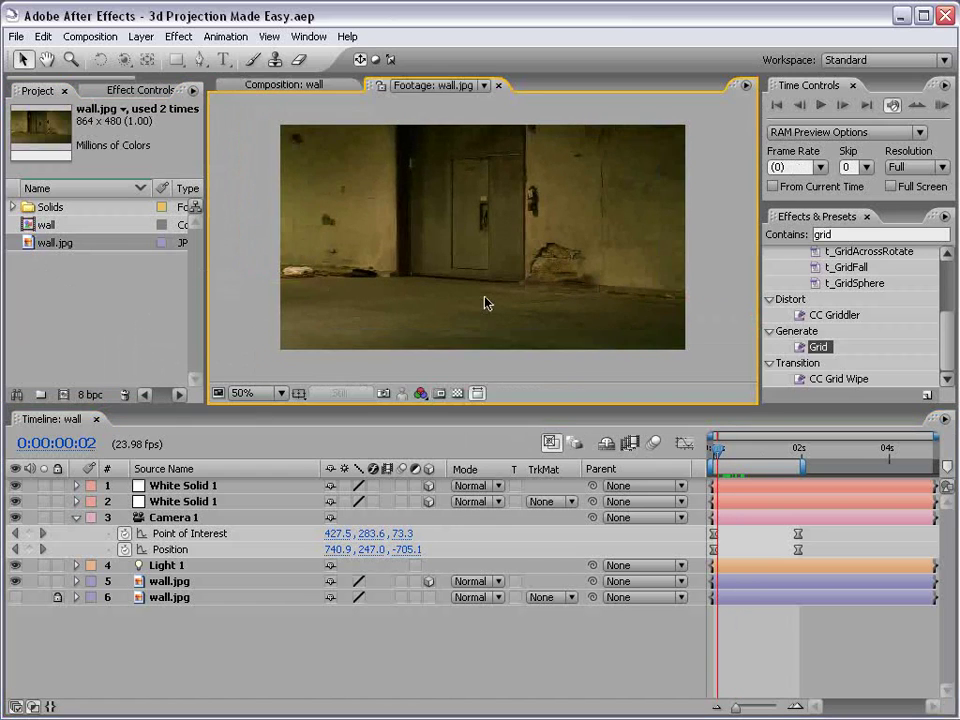
key("grave")
key("grave")
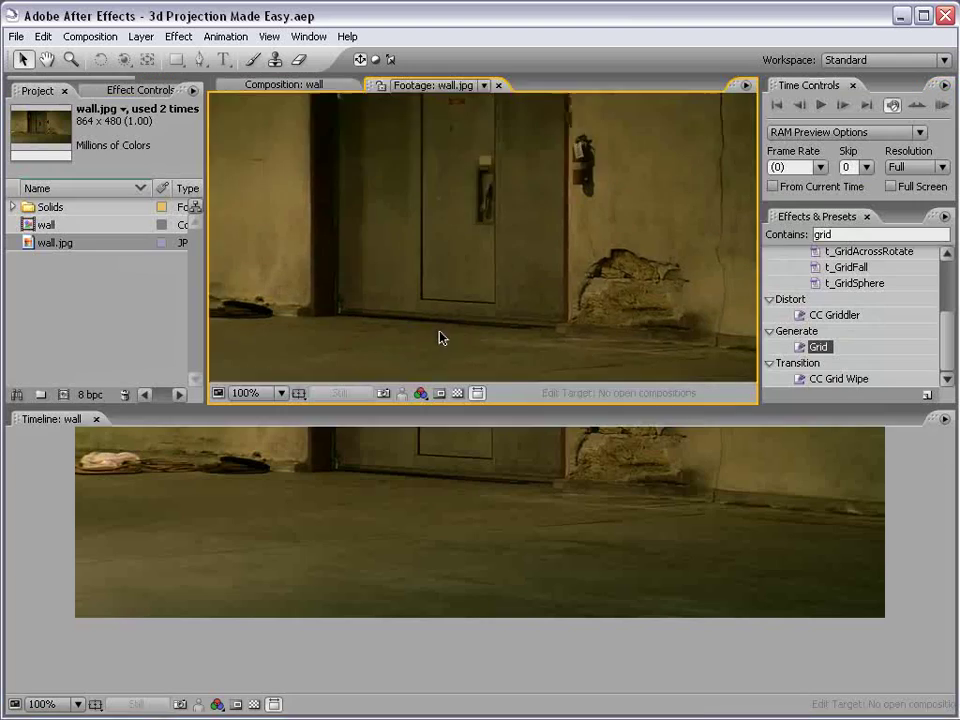
key("comma")
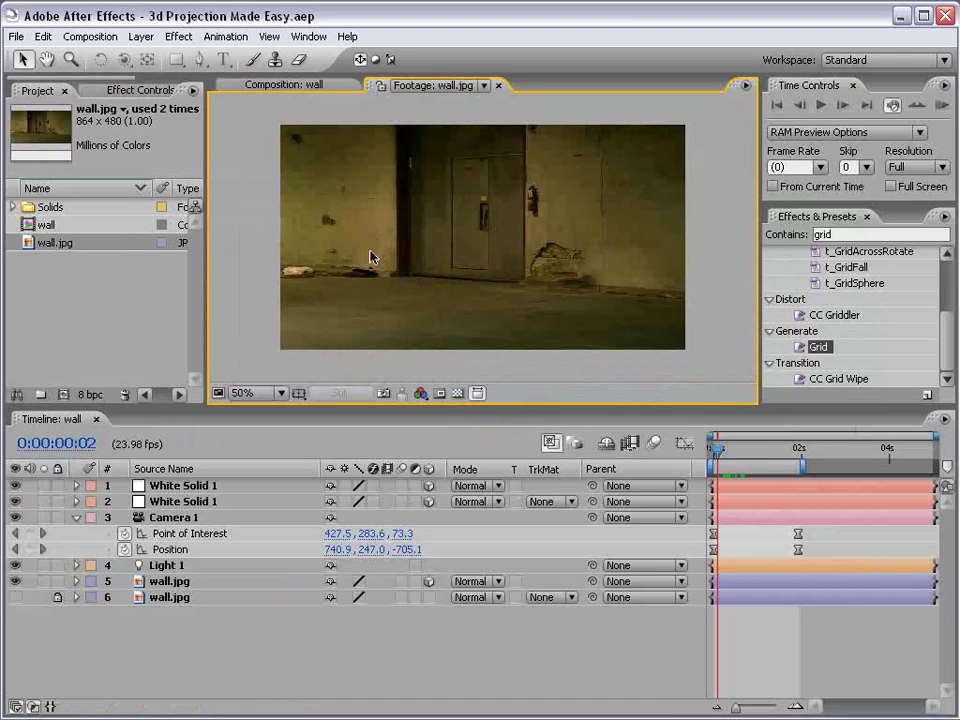
Step: Create a new composition from the wall.jpg footage
left_click(18, 262)
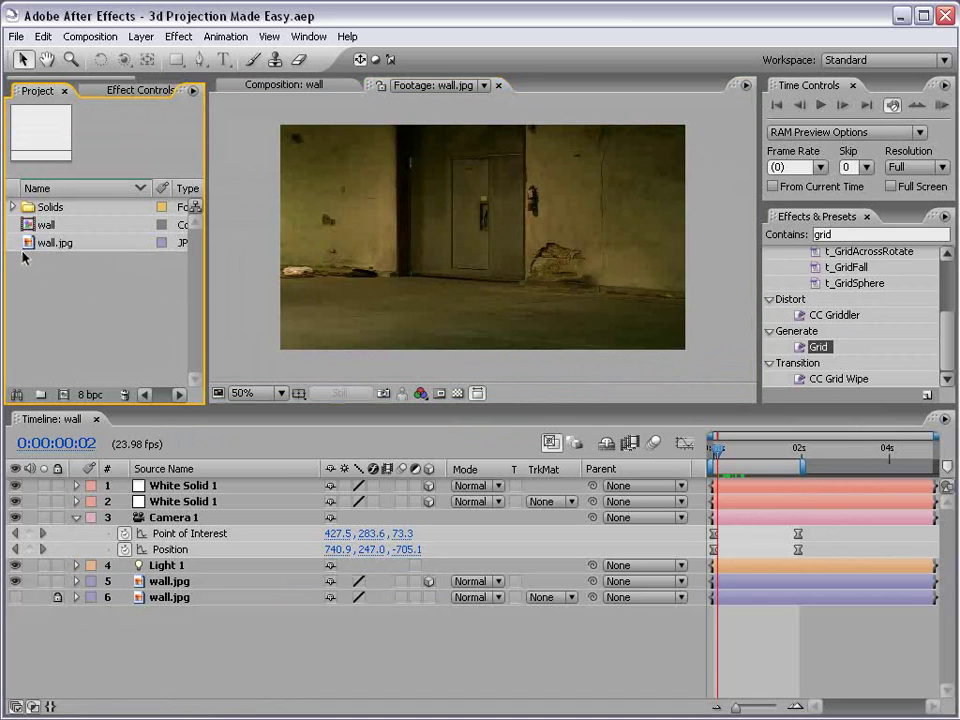
left_click_drag(28, 246, 63, 394)
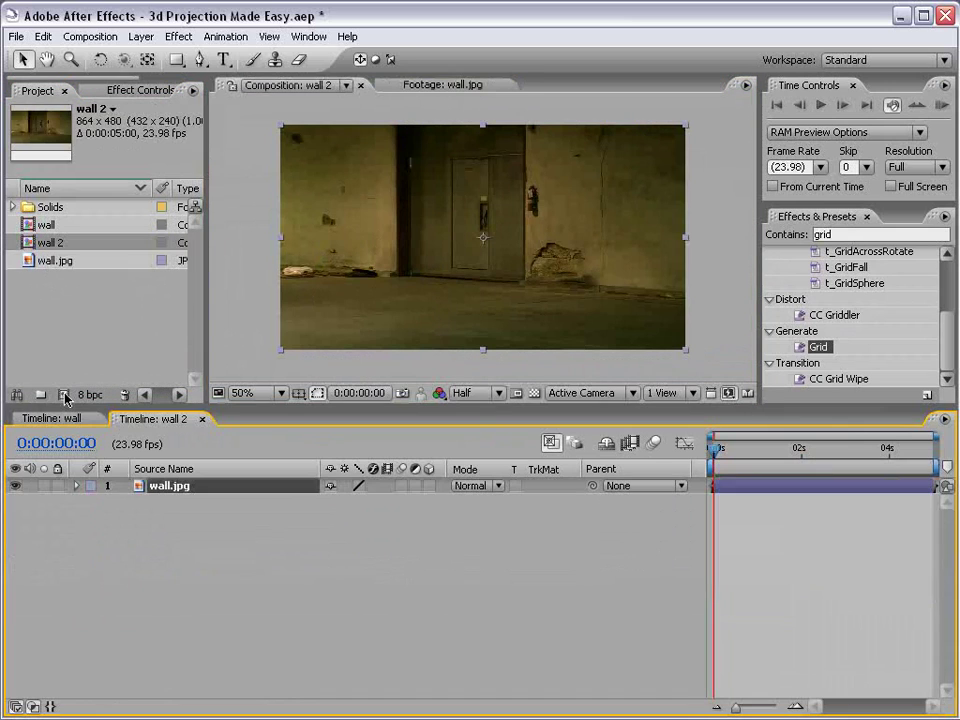
Step: Hide the blending mode and track matte columns in the new composition's timeline, leaving the layer switches and Parent column shown
right_click(618, 470)
left_click(495, 535)
right_click(370, 473)
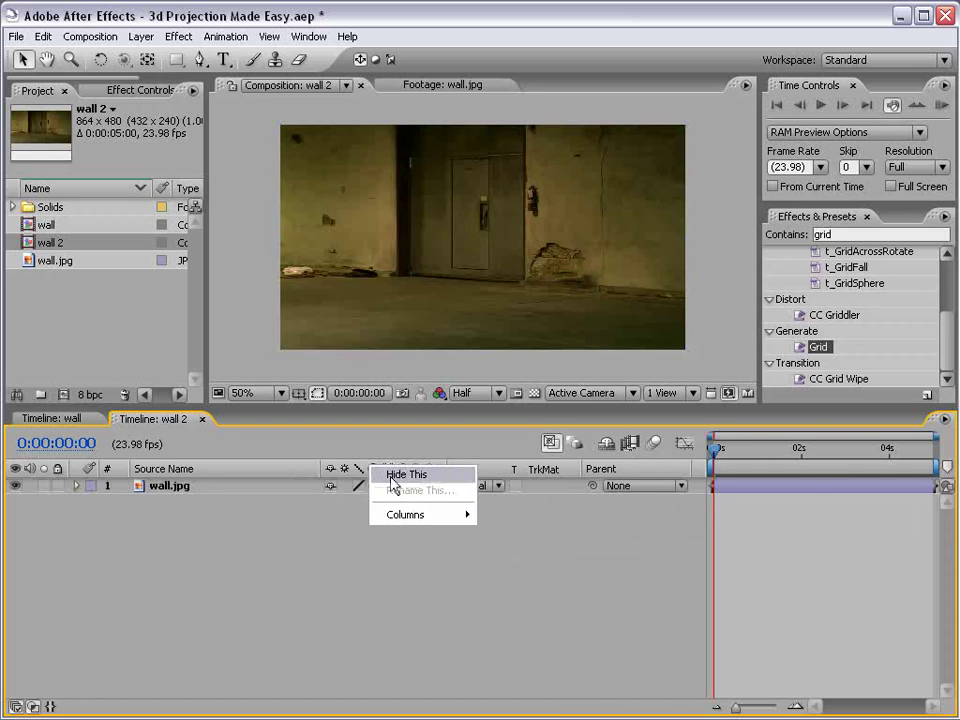
left_click(394, 472)
key("F4")
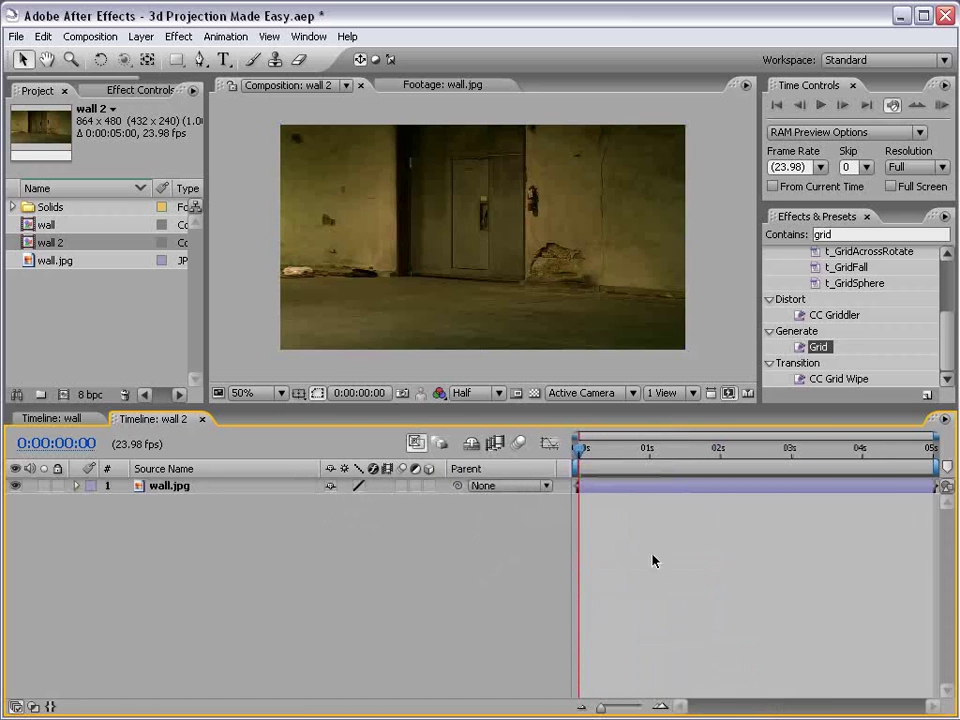
Step: Add a camera with the 35mm preset to the new composition
left_click(628, 486)
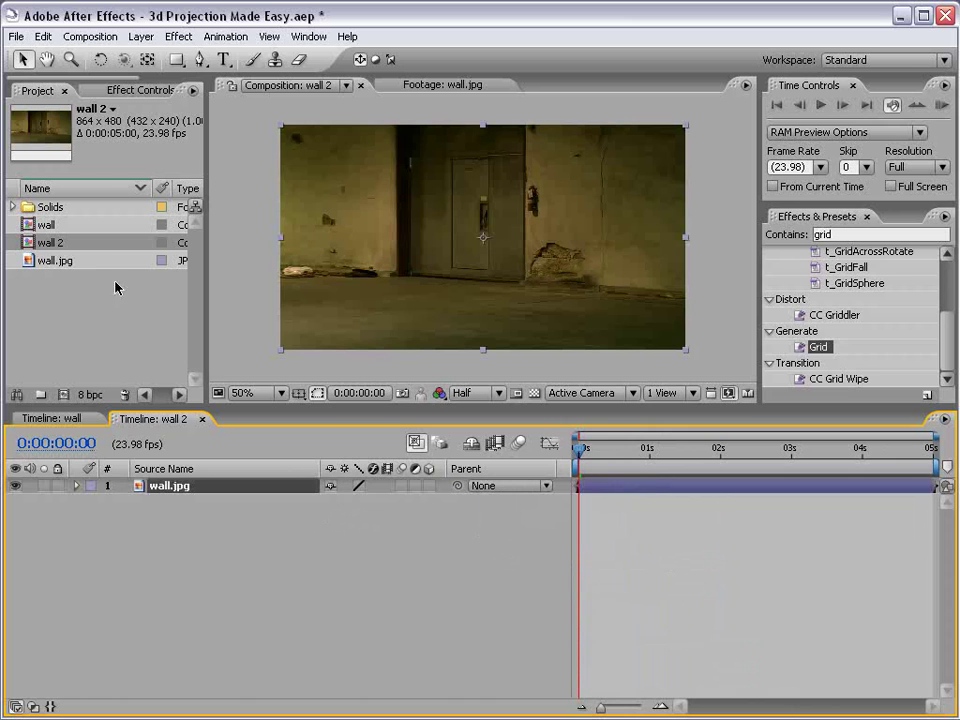
left_click(141, 36)
mouse_move(150, 56)
left_click(392, 107)
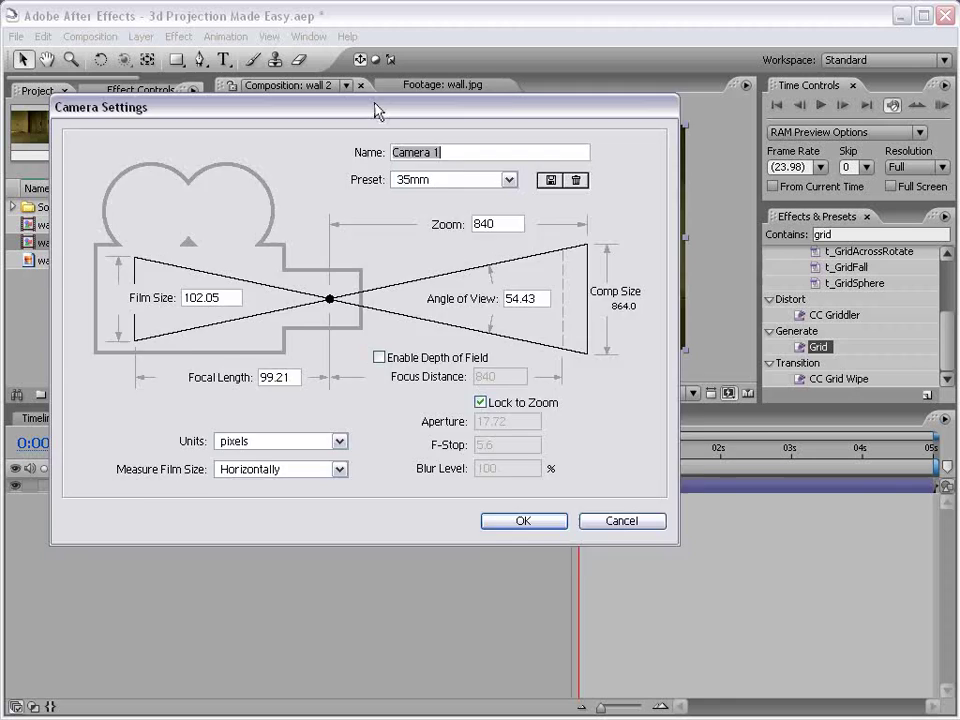
left_click_drag(375, 107, 474, 219)
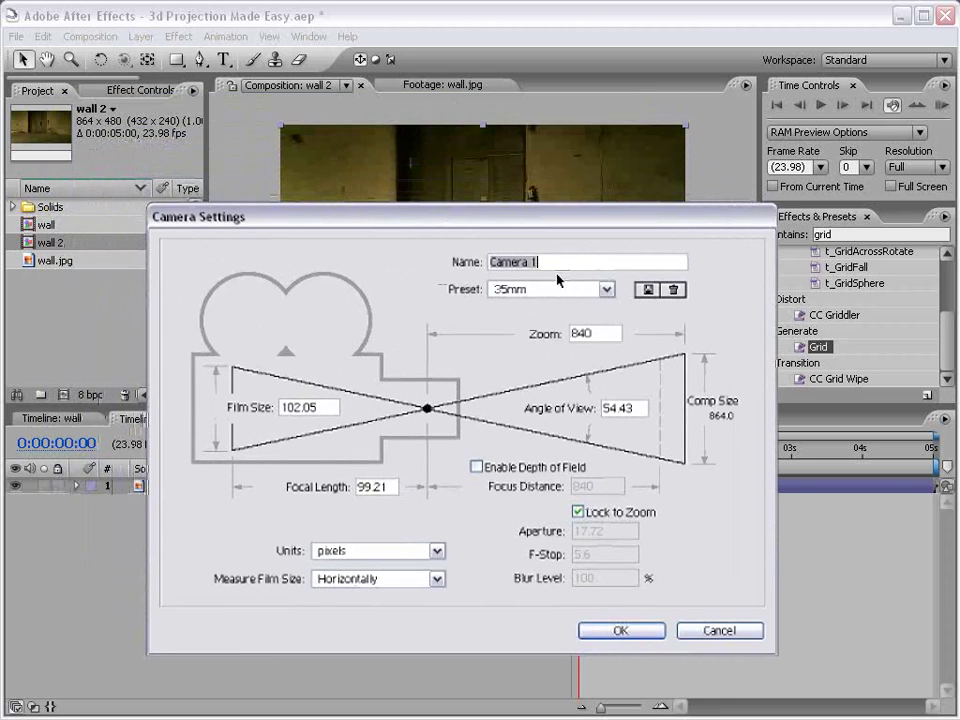
left_click(553, 289)
left_click(536, 386)
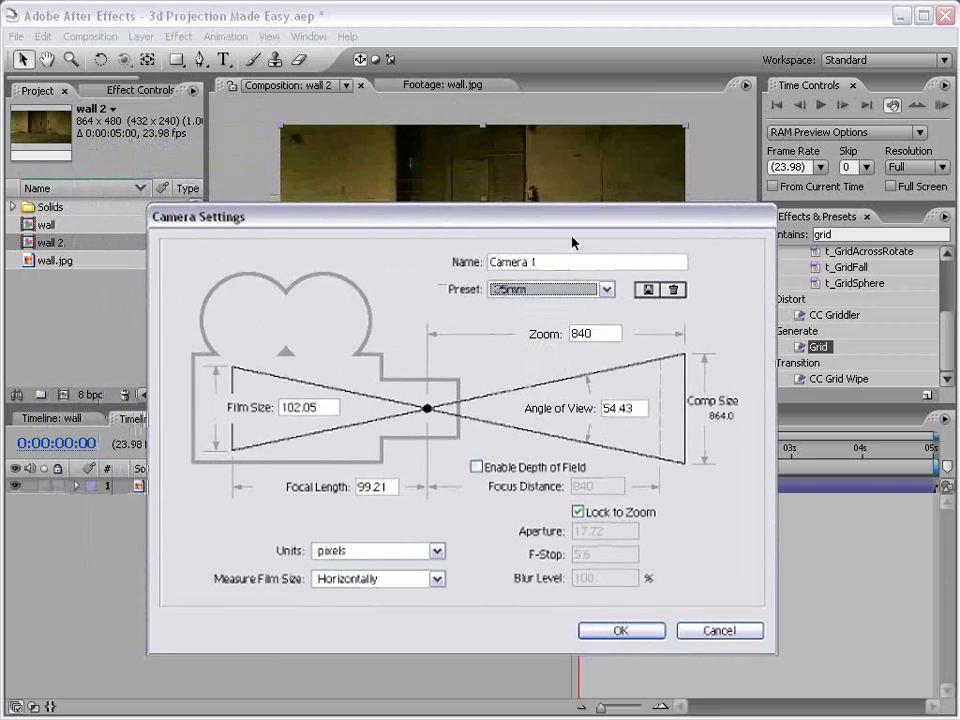
left_click(621, 630)
Step: Create a white solid named walls, 864 x 480 pixels with color FFFFFF
left_click(141, 36)
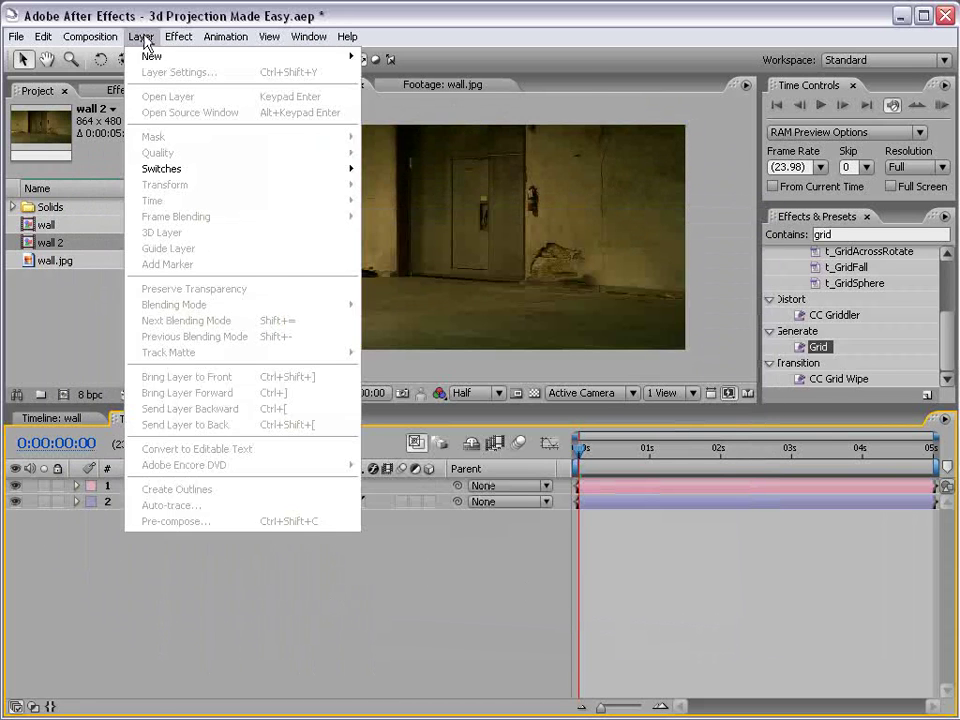
mouse_move(160, 56)
left_click(435, 76)
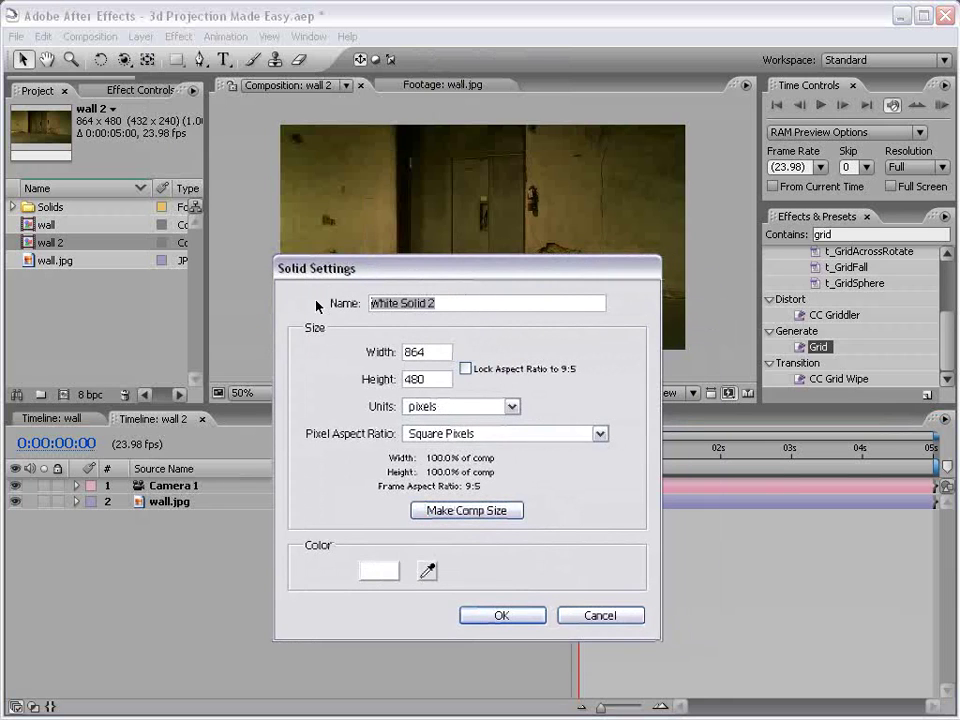
type("walls")
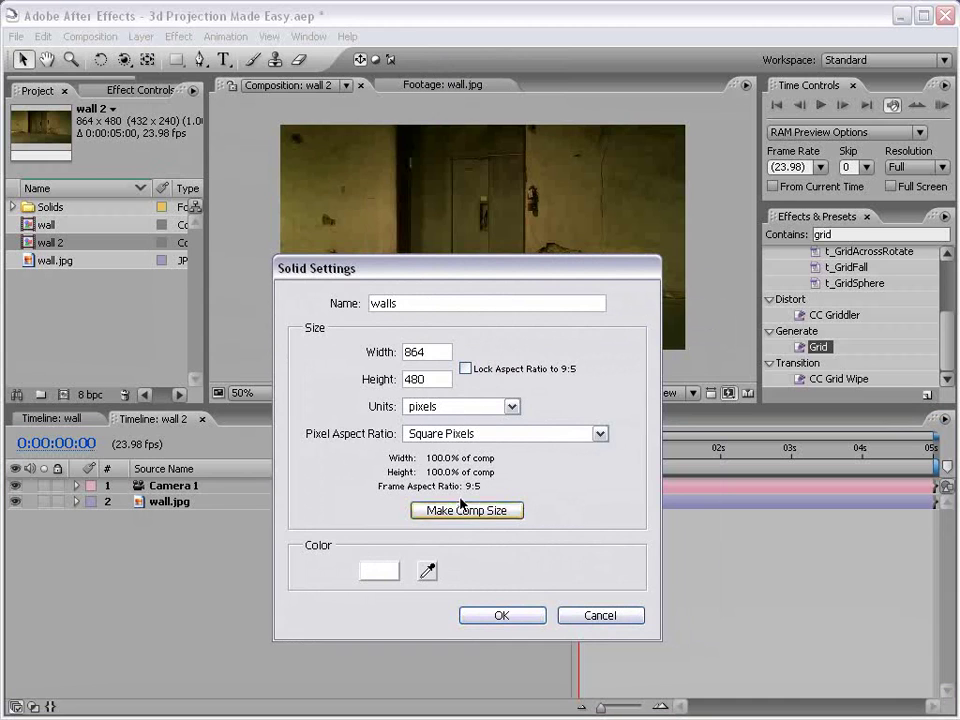
left_click(377, 571)
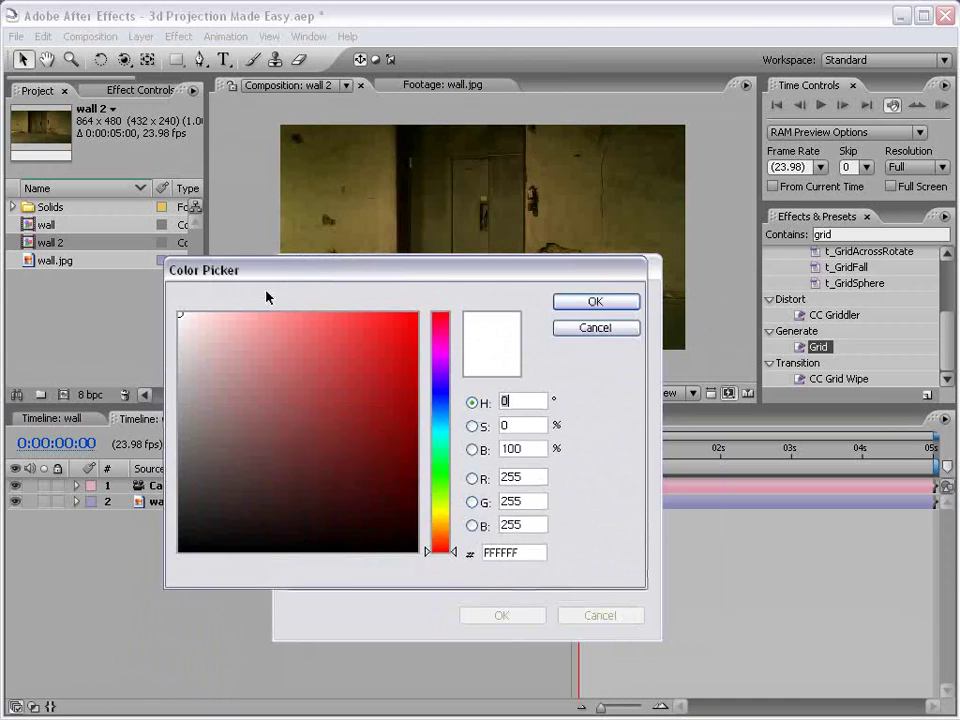
left_click(595, 300)
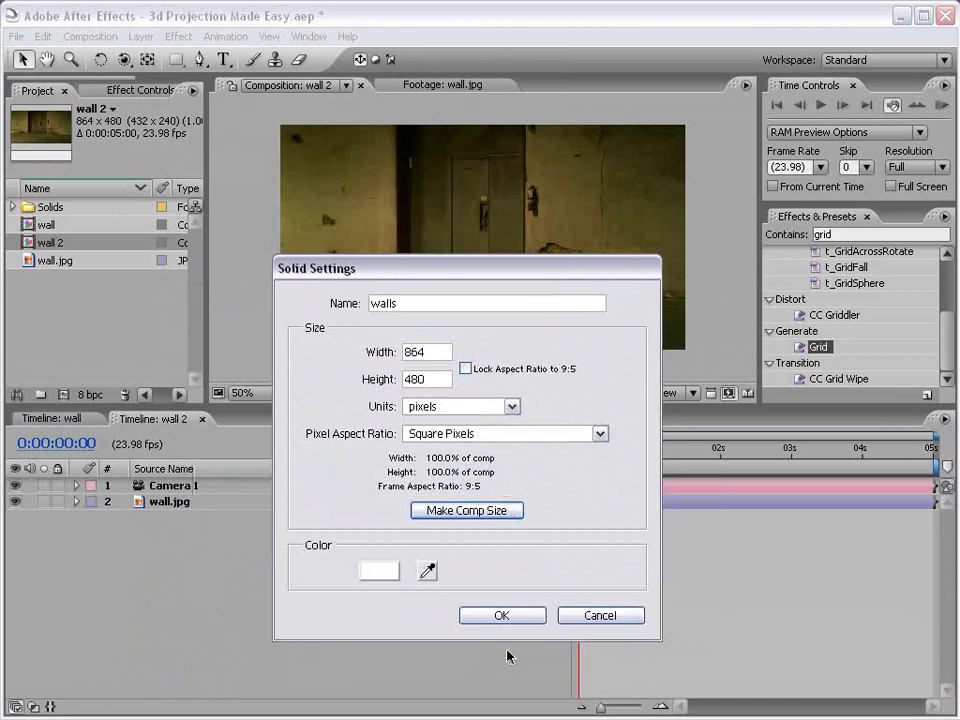
left_click(500, 615)
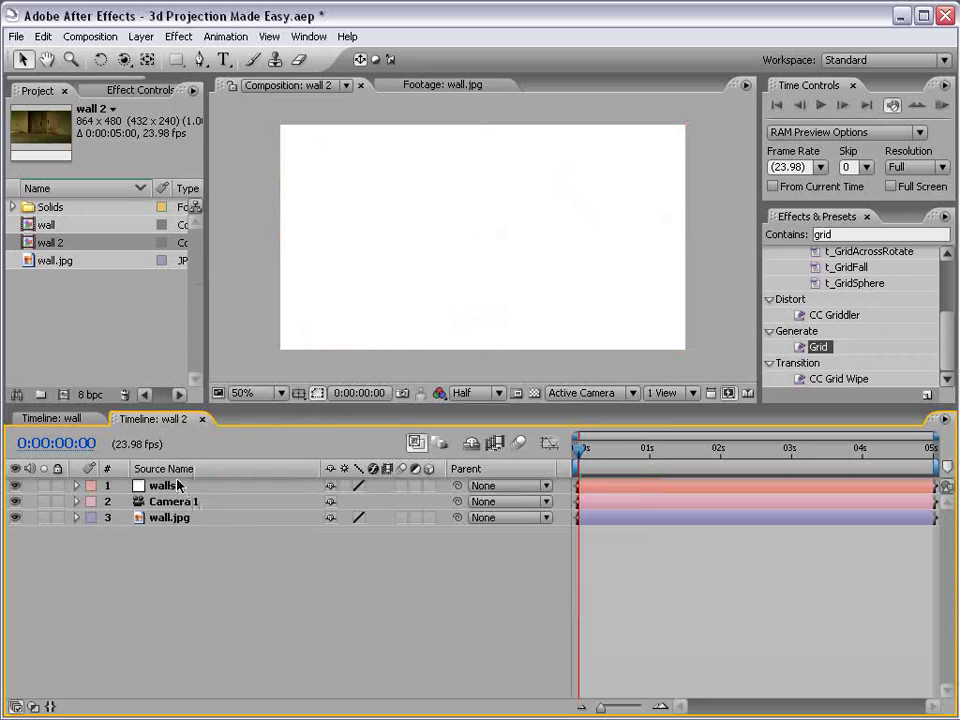
Step: Duplicate the walls solid layer
left_click(43, 37)
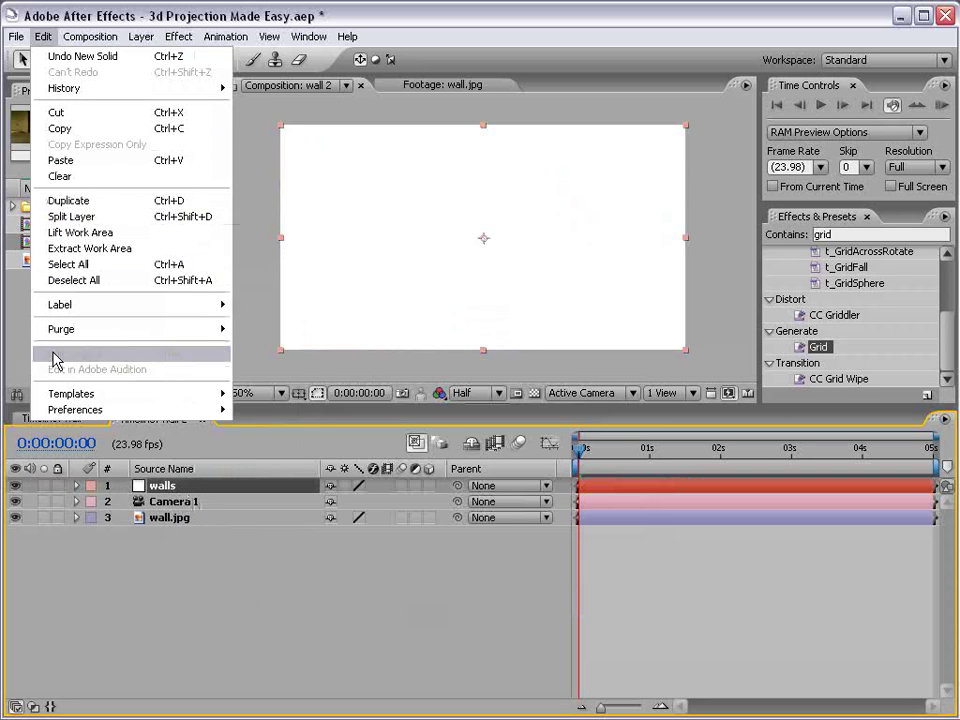
left_click(70, 201)
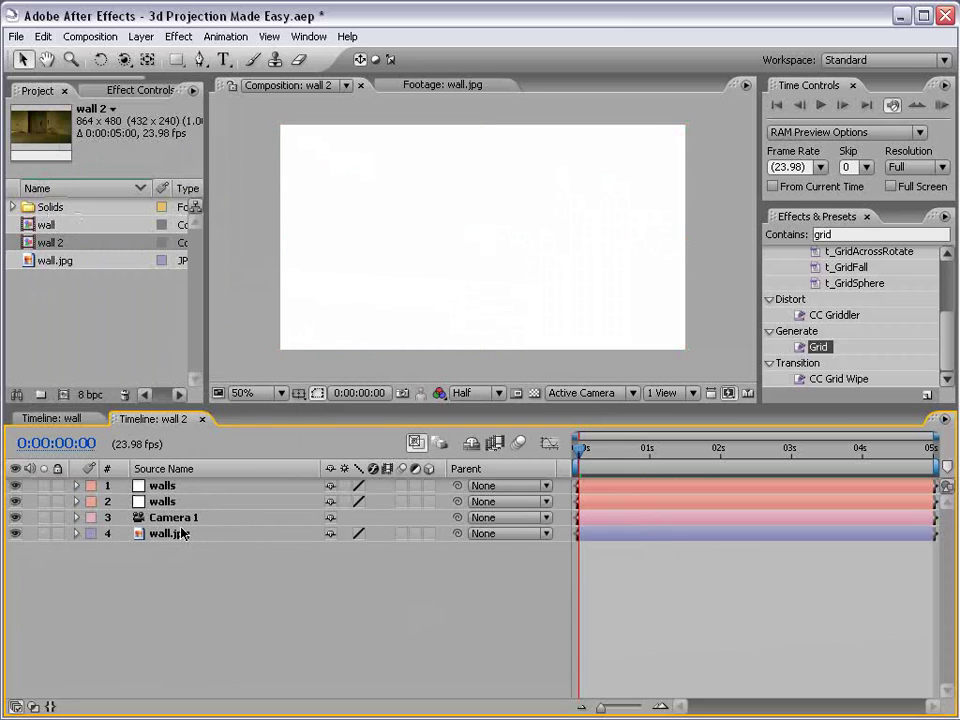
Step: Hide both walls layers to view the wall photo beneath, and deselect the layers
left_click(162, 501)
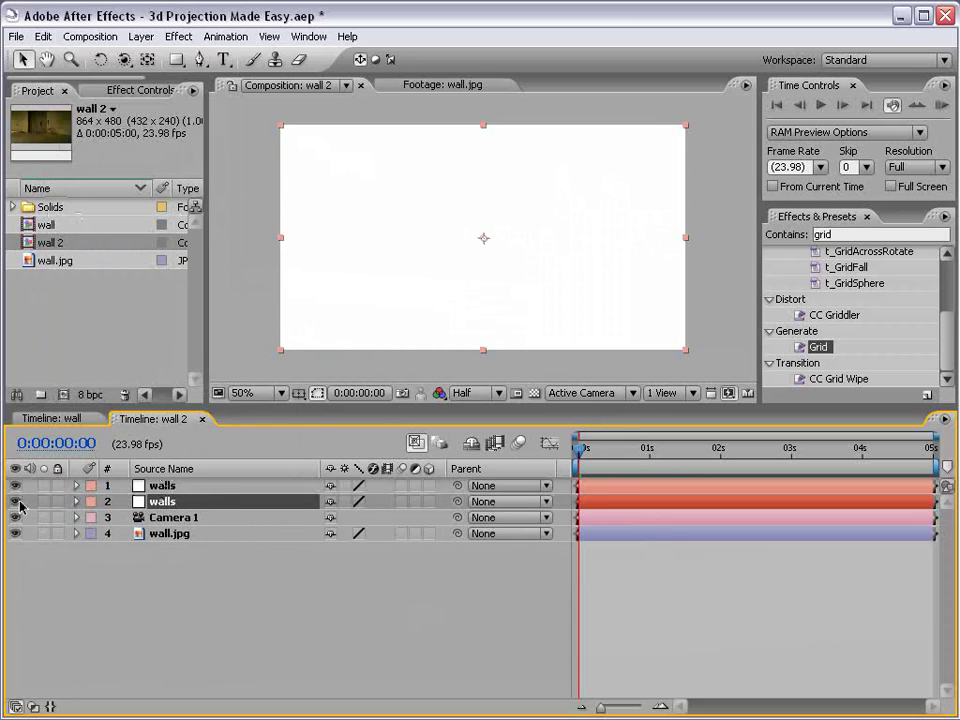
left_click_drag(17, 502, 17, 486)
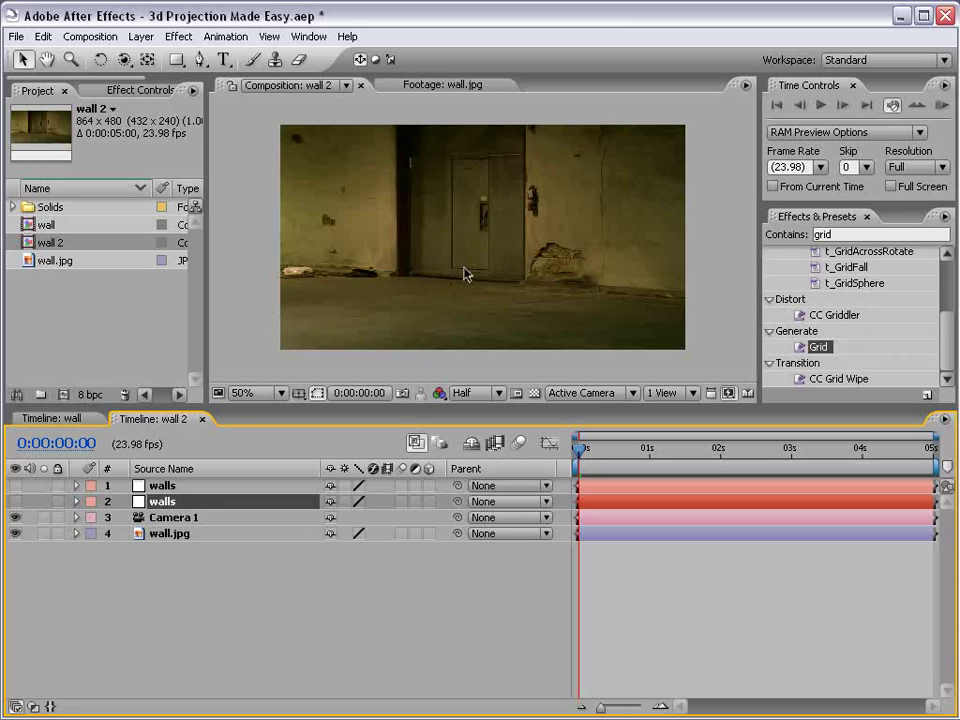
left_click(256, 550)
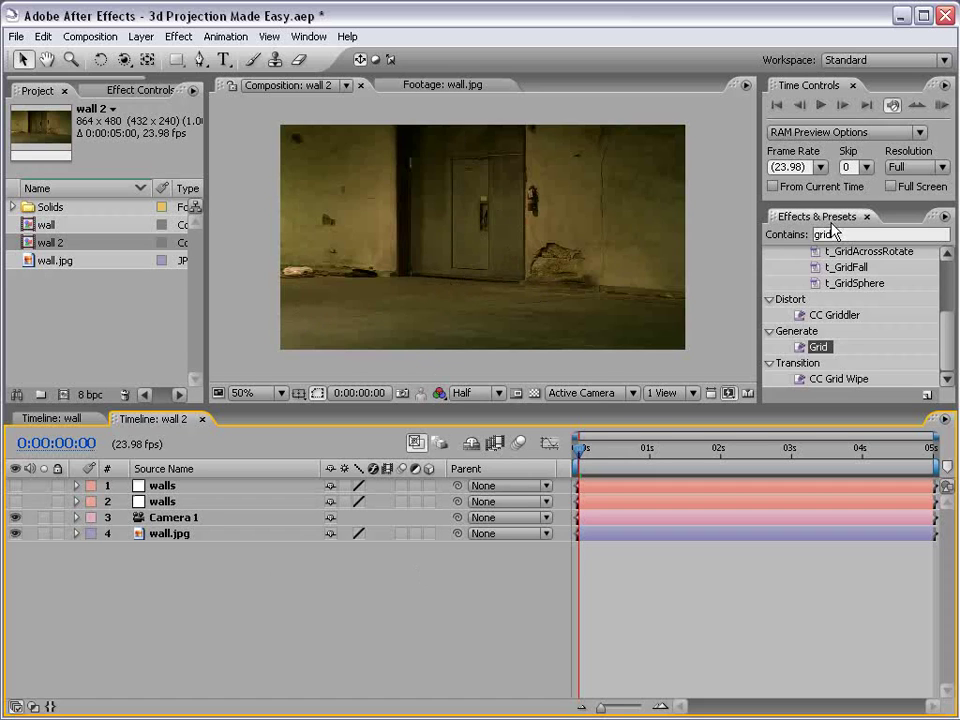
Step: Clear the effects search filter and make both walls layers visible again
left_click_drag(831, 234, 752, 238)
key("BackSpace")
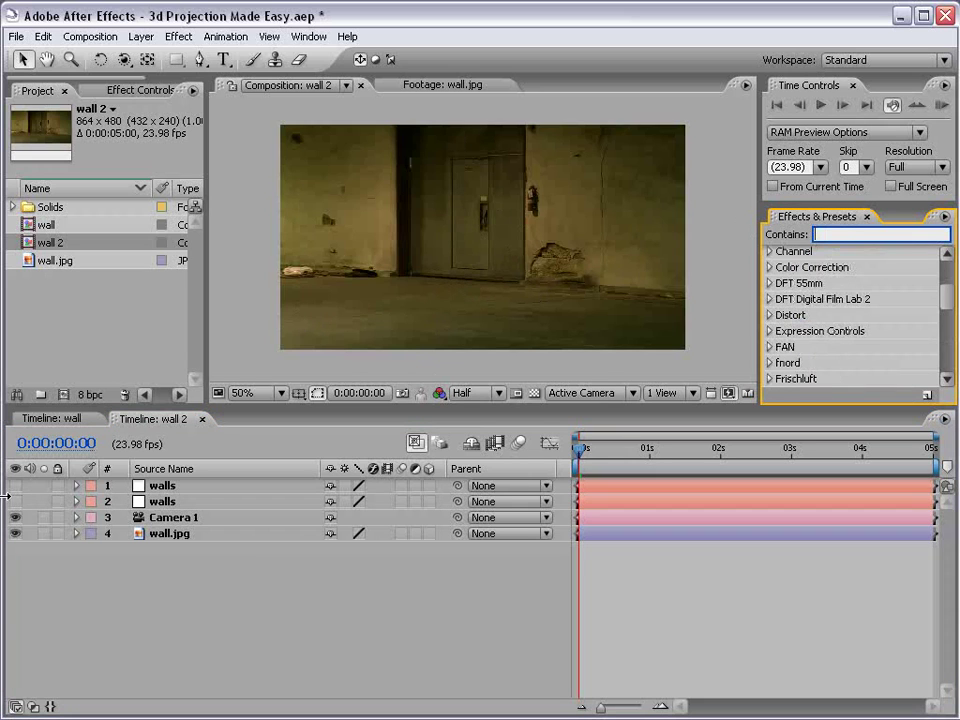
left_click_drag(15, 501, 15, 485)
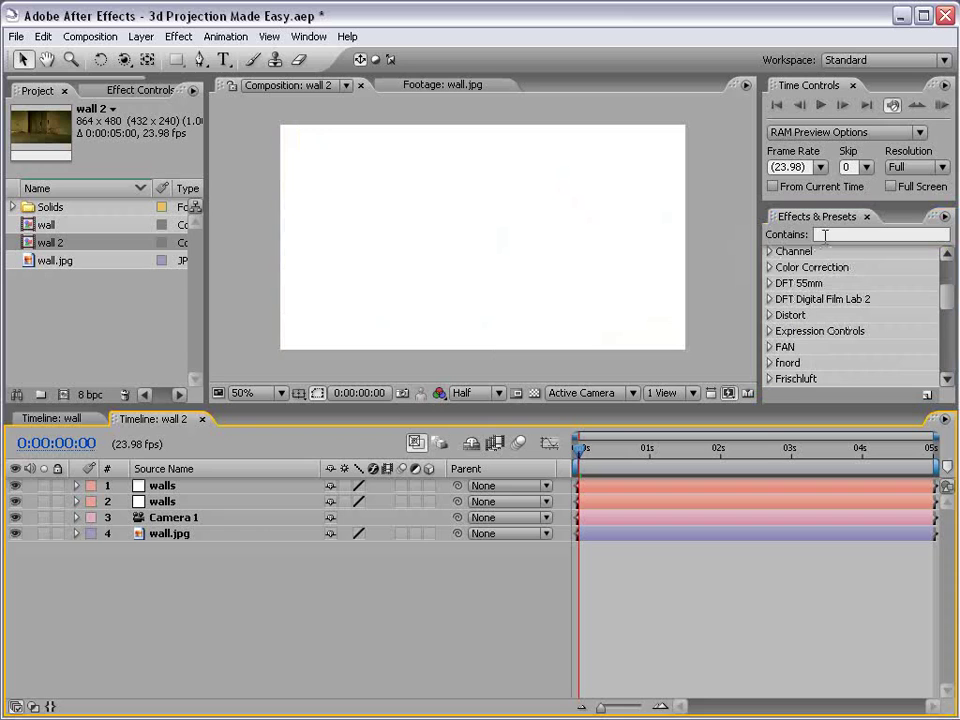
Step: Apply the Grid effect to the upper walls layer and hide the second walls layer beneath it
left_click(870, 234)
type("gre")
key("BackSpace")
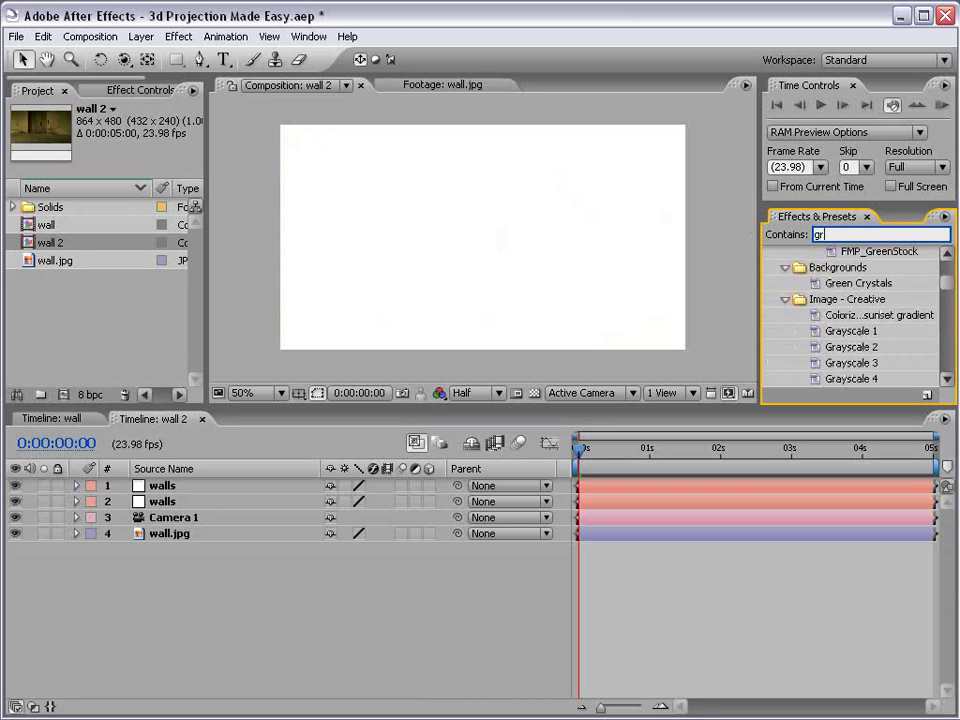
type("id")
left_click_drag(818, 346, 438, 256)
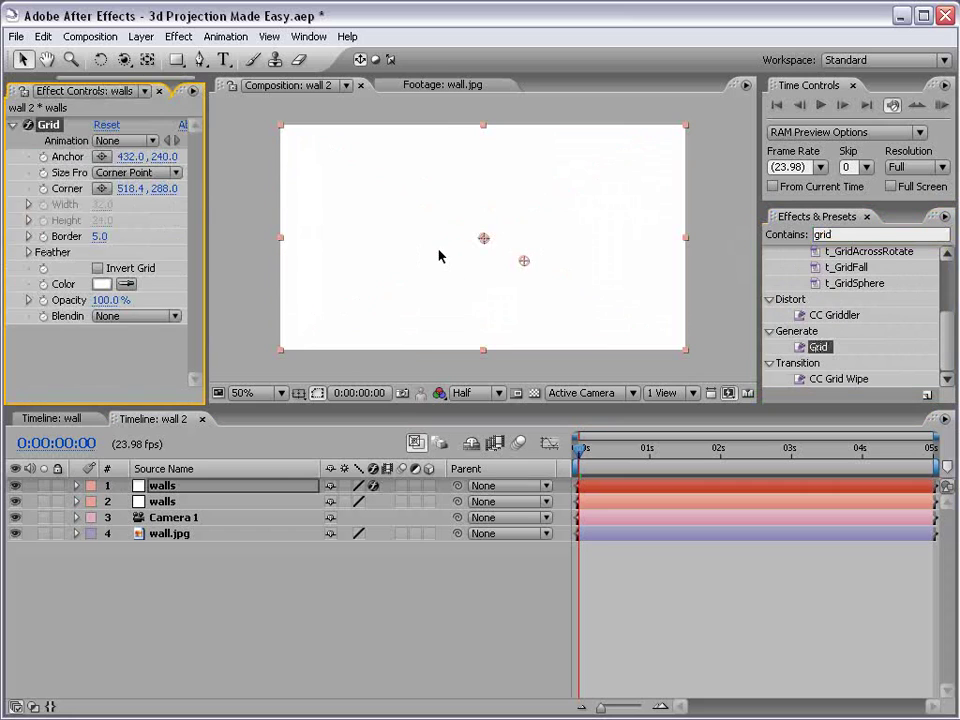
left_click(15, 502)
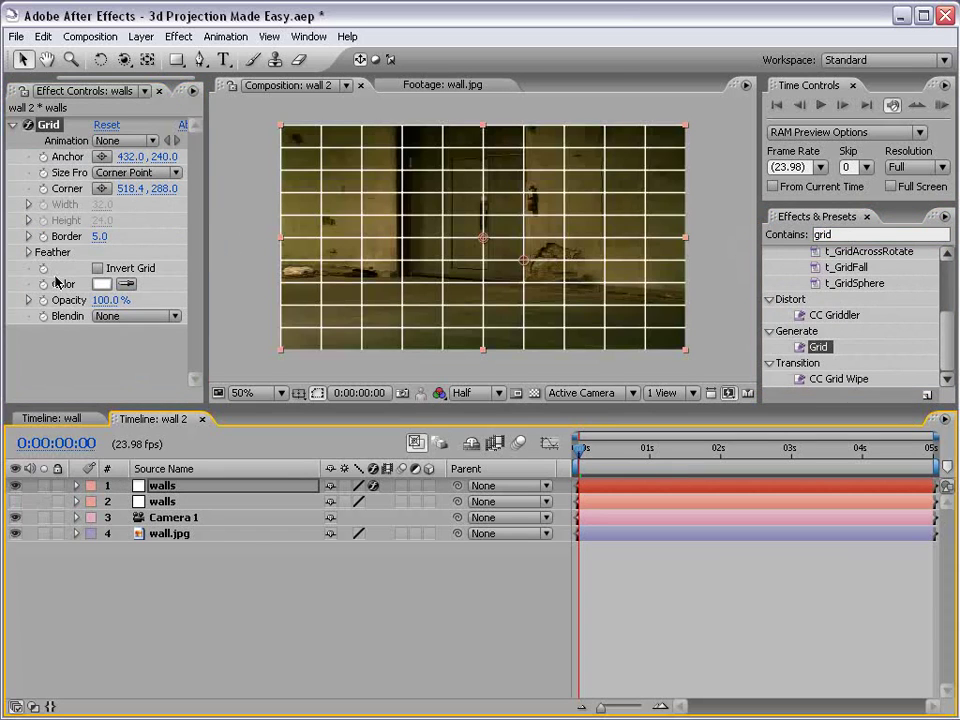
Step: Set the grid's border to 3, size it with the Width Slider option, and set its width to about 48
left_click(99, 236)
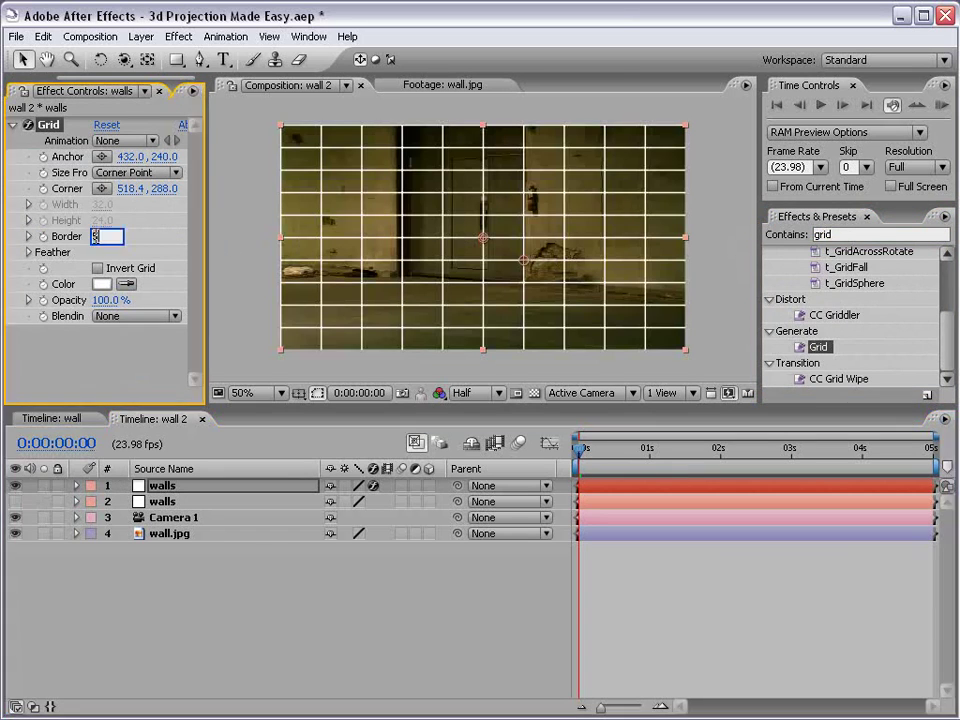
type("3")
key("Return")
key("period")
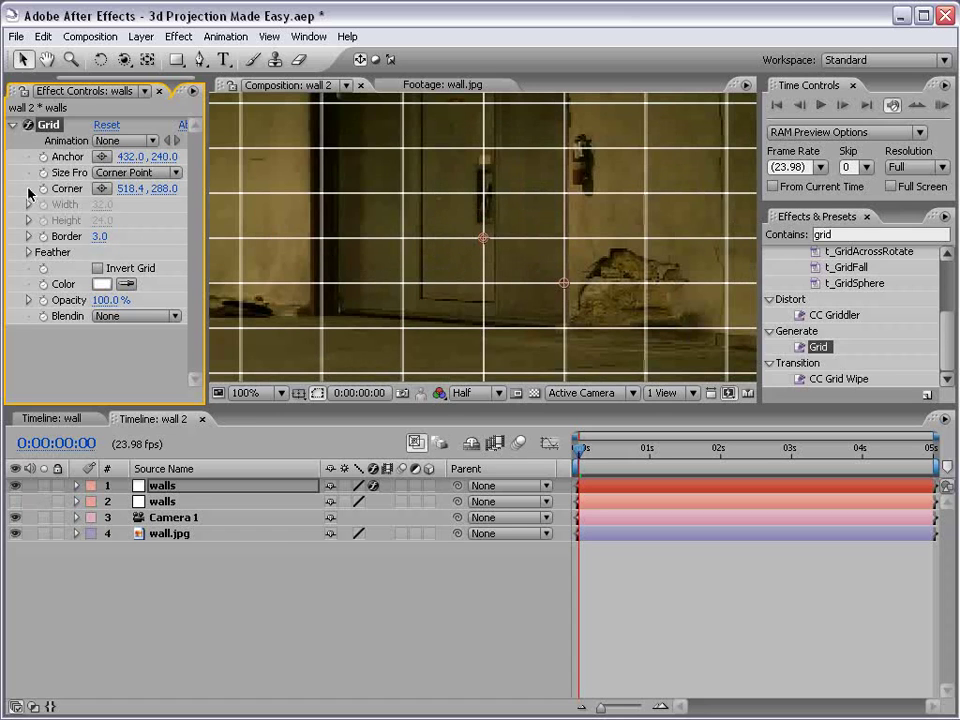
left_click(135, 172)
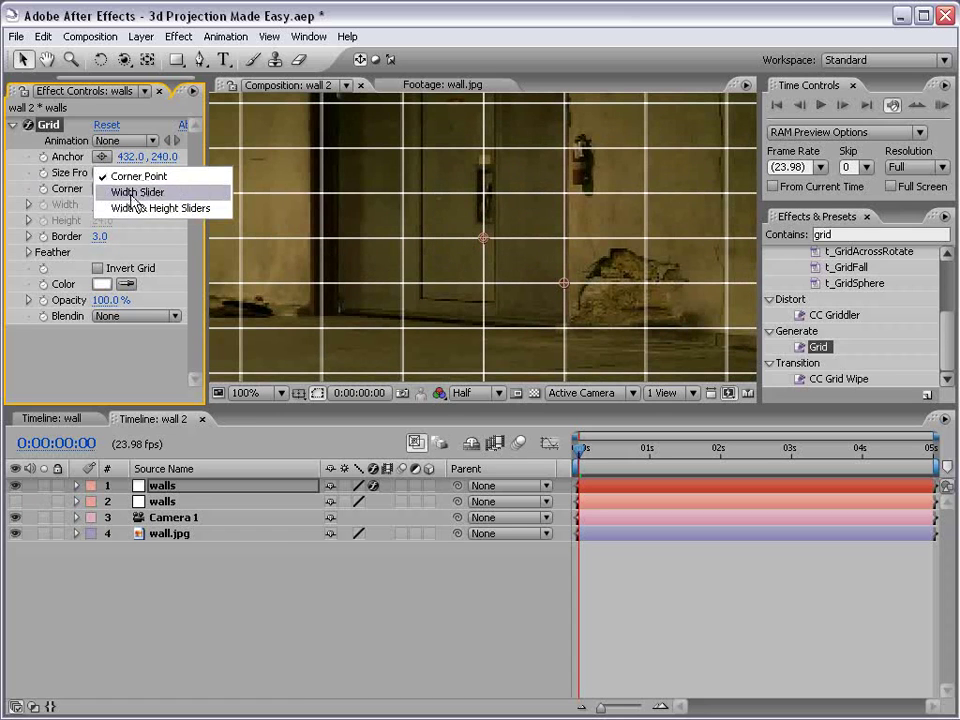
left_click(188, 193)
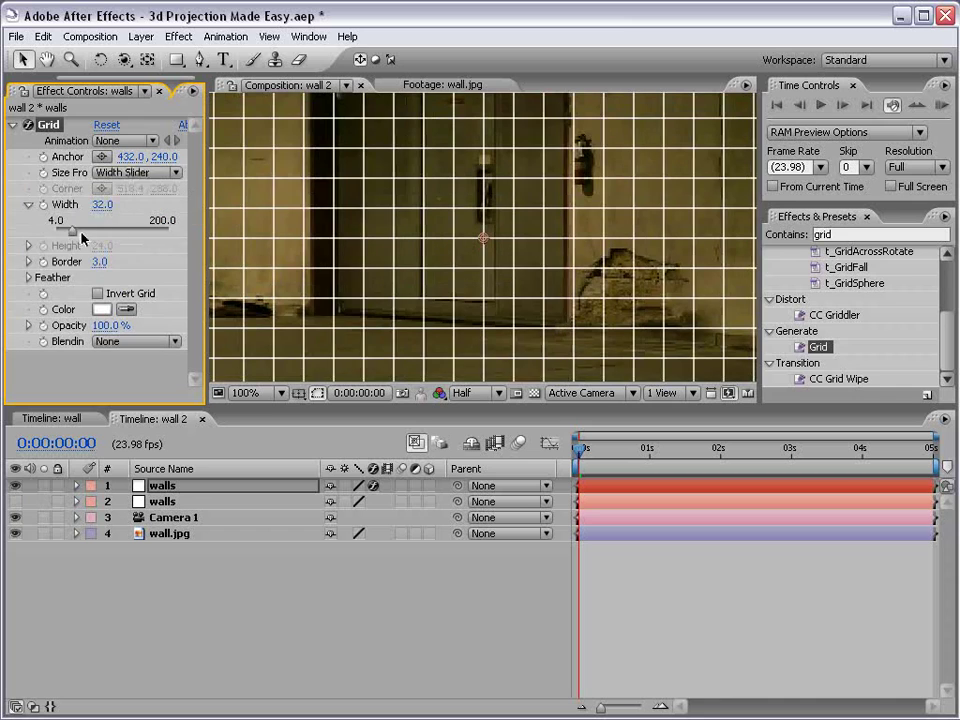
scroll(394, 238, "down", 1)
left_click_drag(71, 232, 81, 232)
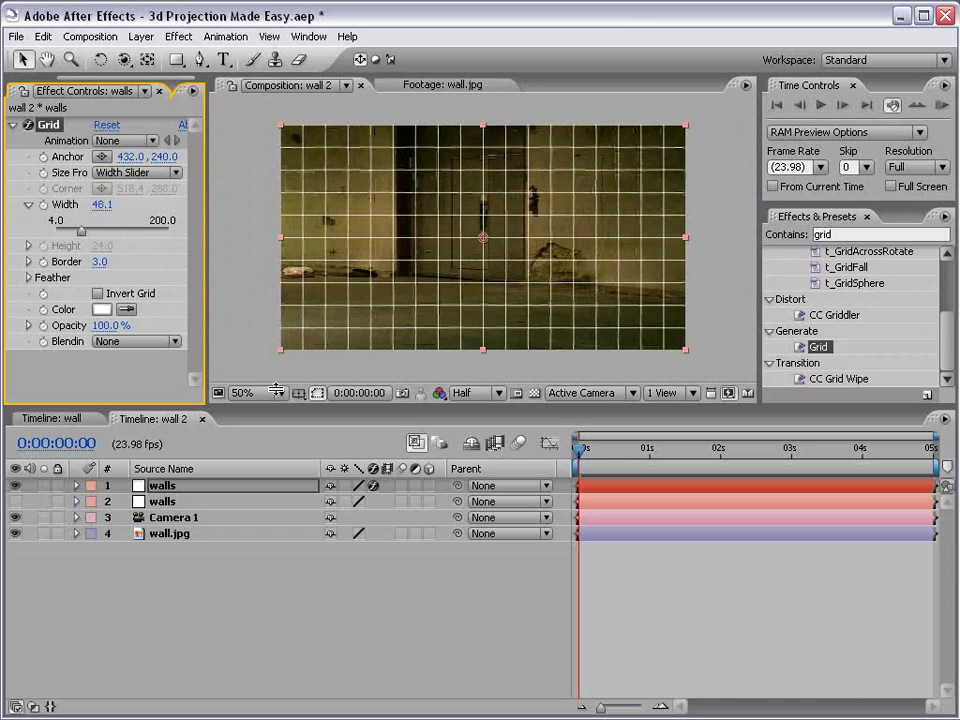
Step: Copy the Grid effect onto the second walls layer, keep both walls layers visible, and make both of them 3D
left_click(153, 501)
key("ctrl+v")
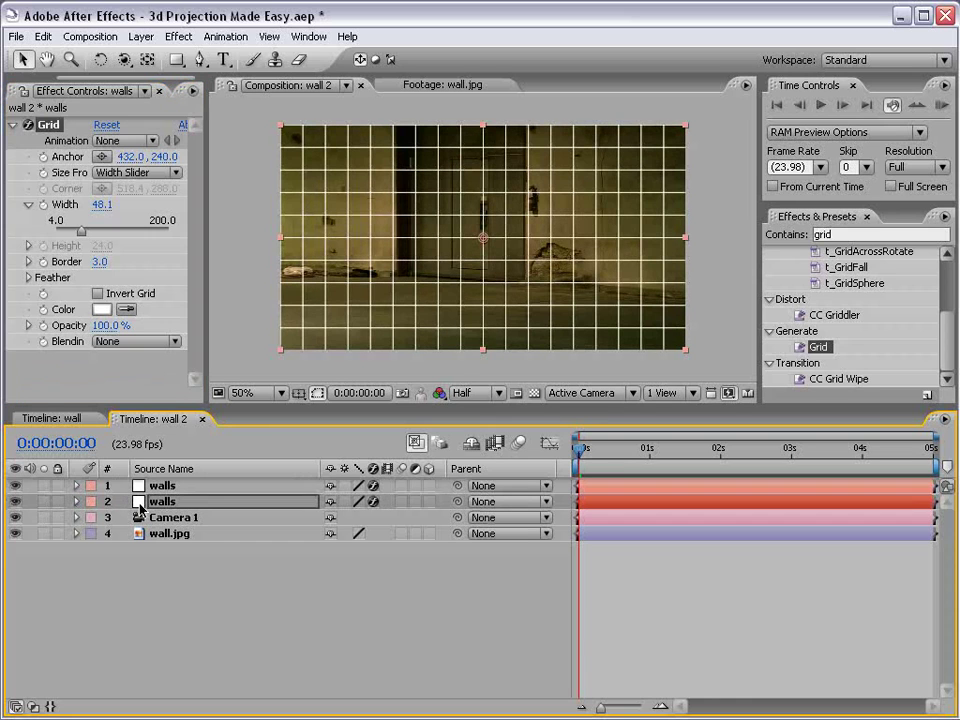
left_click(150, 490)
left_click(16, 486)
left_click(16, 486)
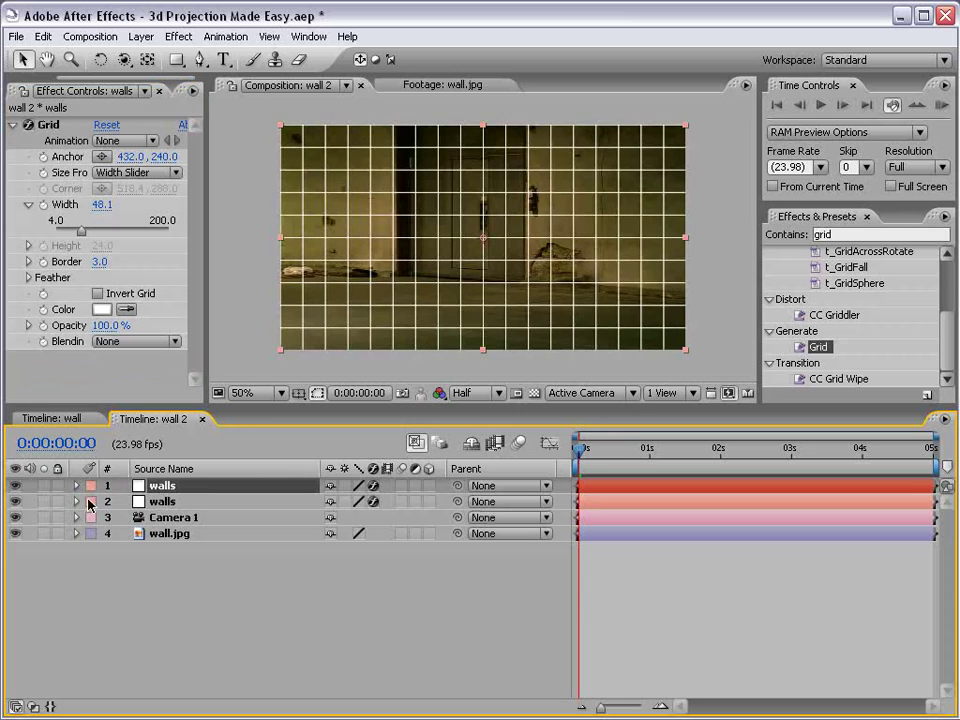
left_click(163, 502, "shift")
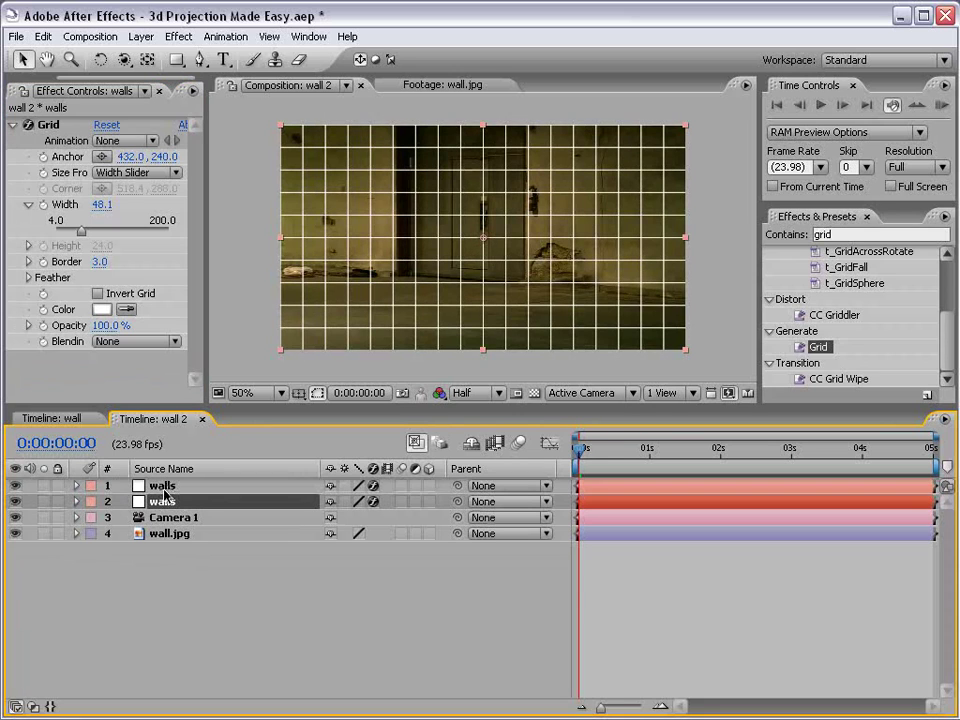
left_click(430, 502)
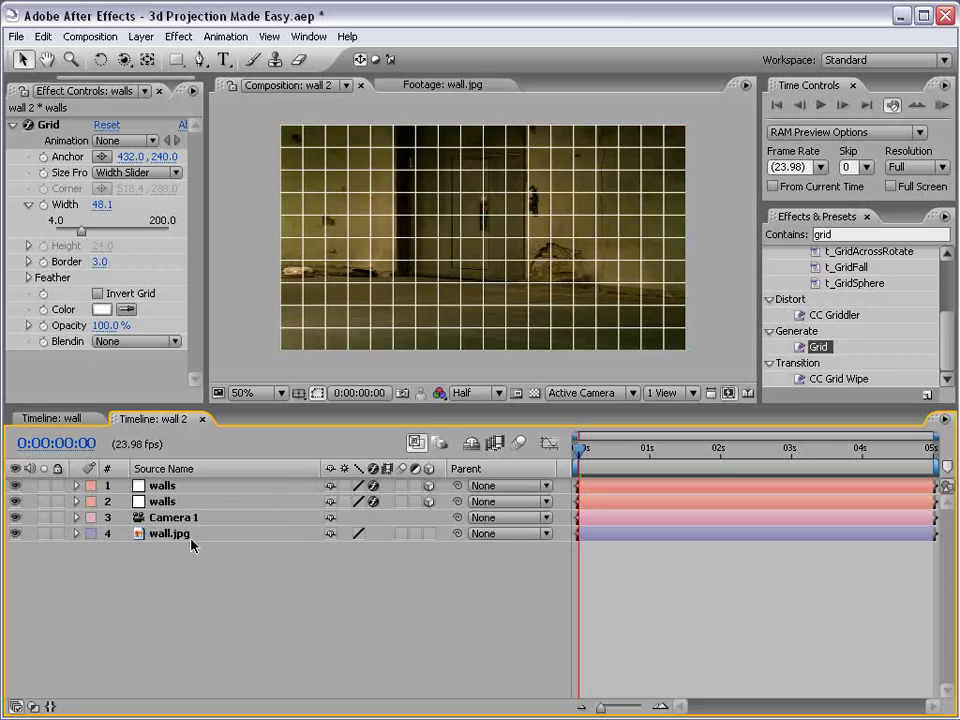
Step: Rotate the second walls layer about its X axis until it lies flat as a floor perpendicular to the wall
left_click(163, 502)
key("period")
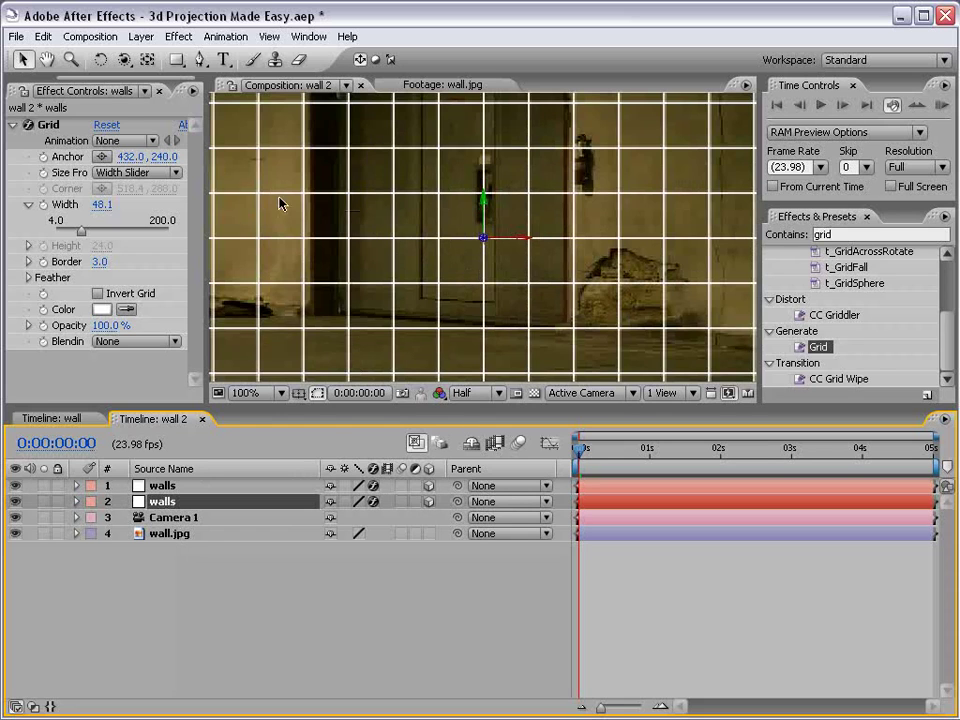
left_click(100, 59)
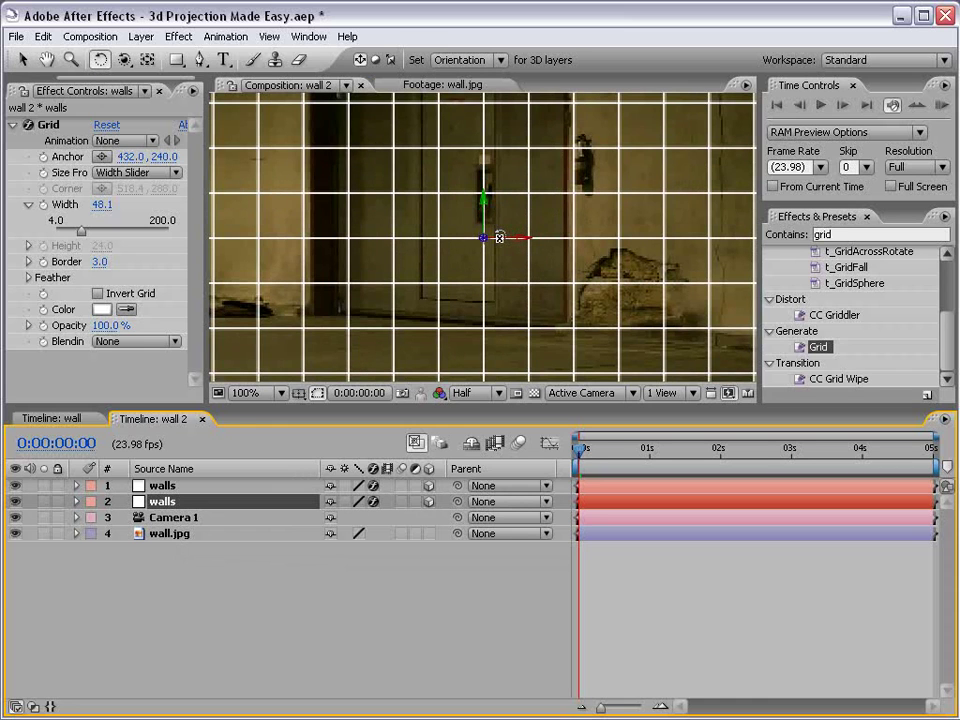
left_click_drag(499, 237, 499, 183)
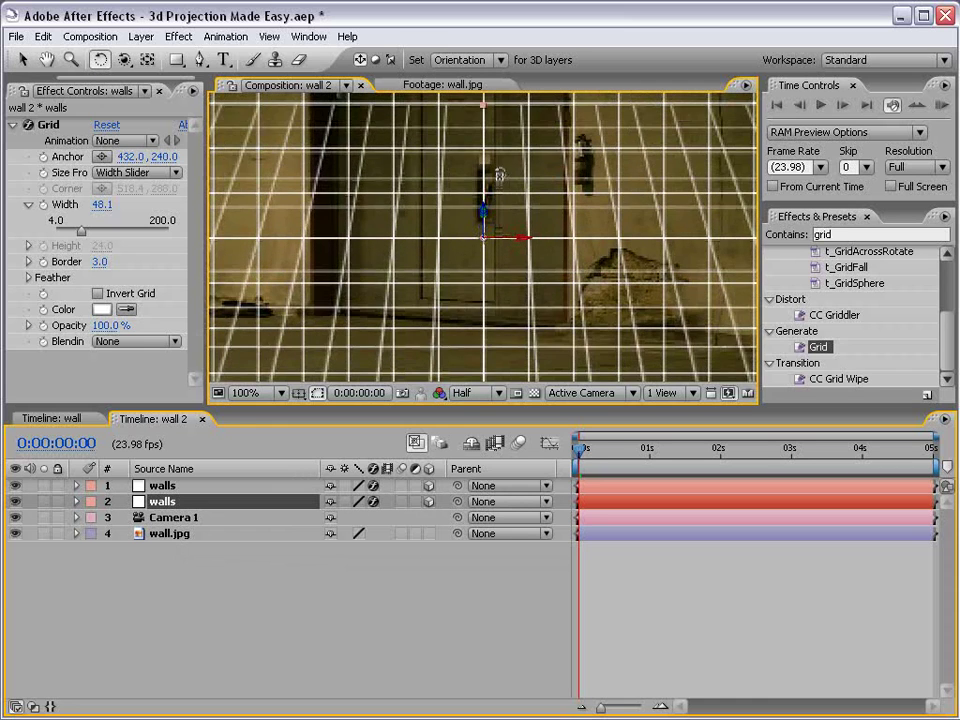
key("ctrl+z")
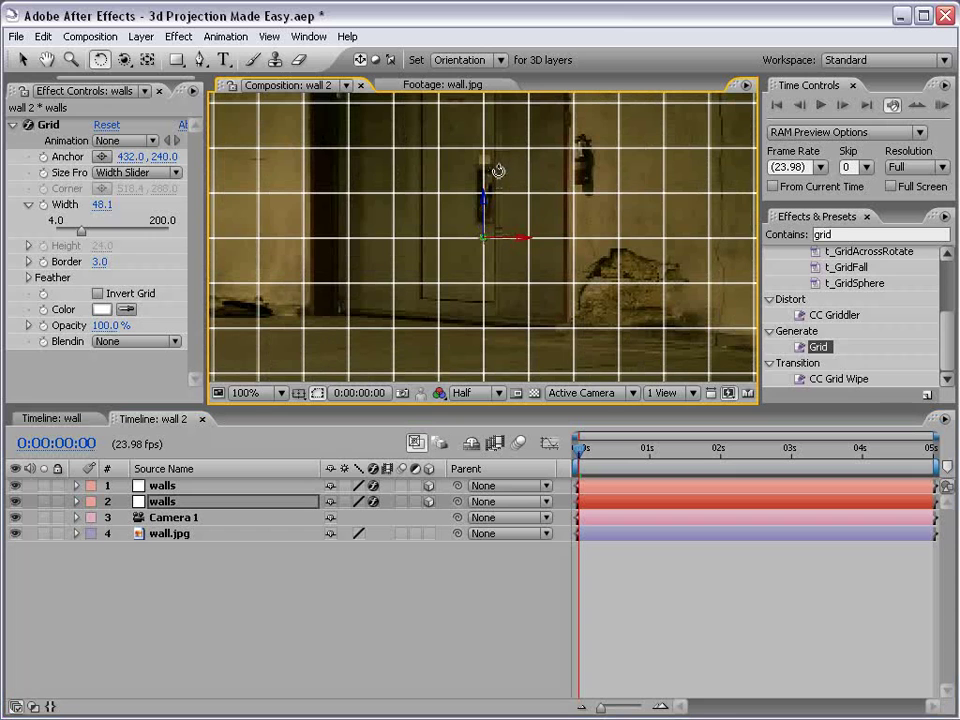
Step: Orbit the camera to check the angle between the wall and floor grids, and undo the camera move
key("comma")
key("c")
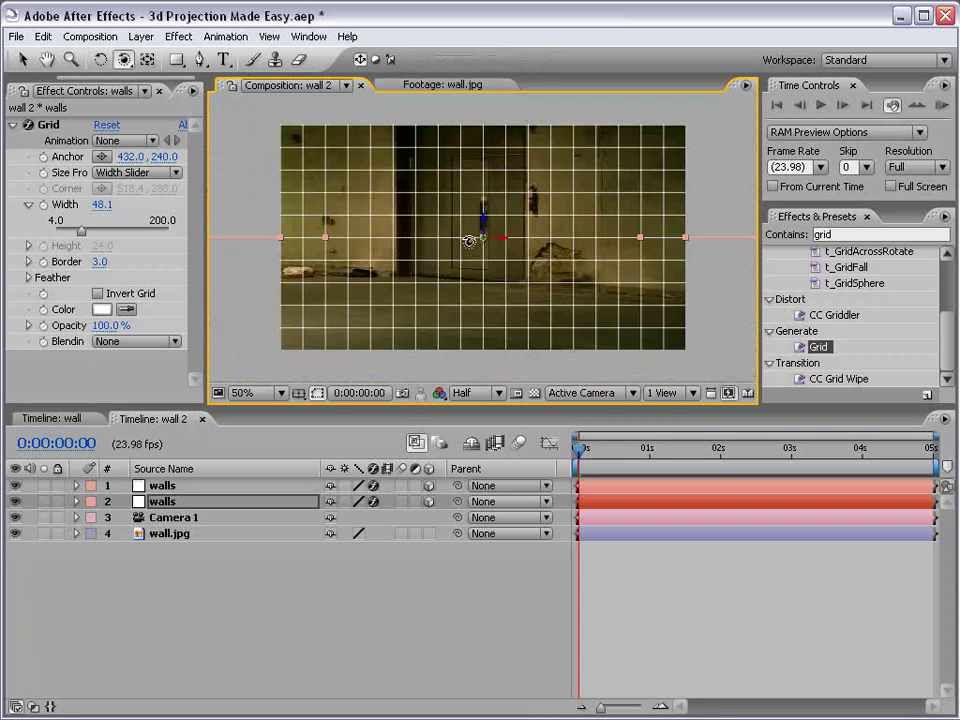
left_click_drag(512, 253, 470, 252)
key("ctrl+z")
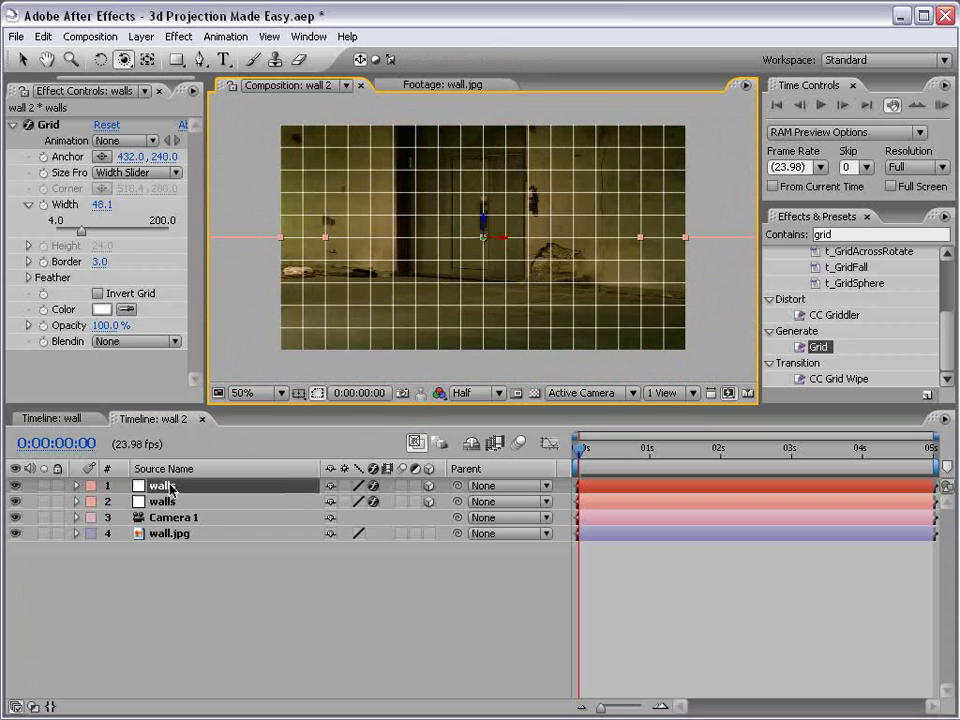
Step: Move the upper walls layer straight up along Y until its bottom edge meets the floor layer
left_click(168, 485)
key("v")
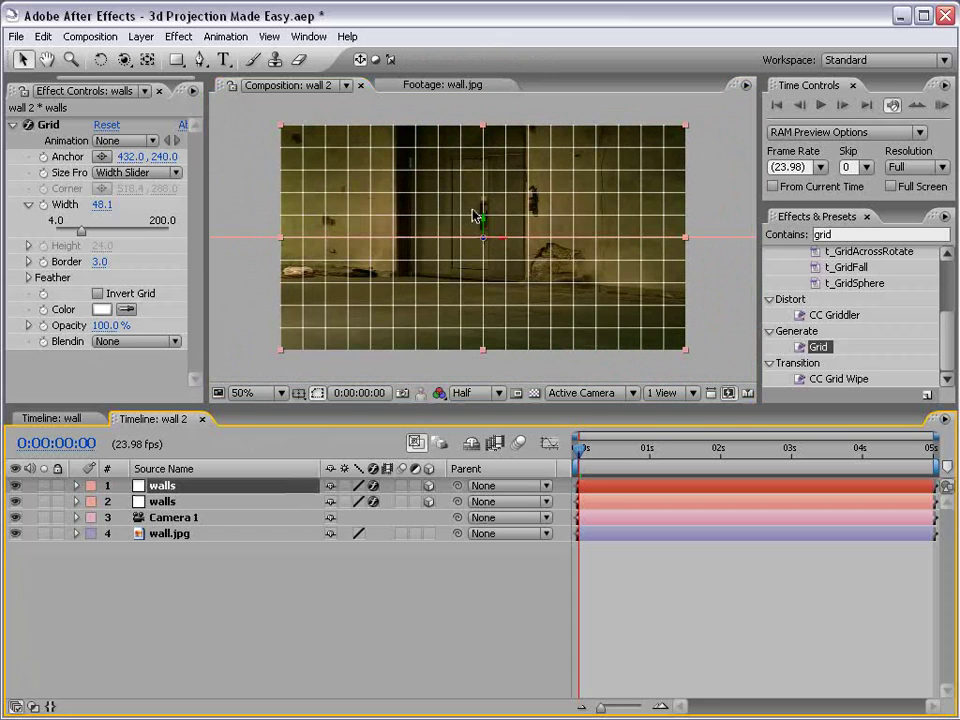
left_click_drag(489, 225, 484, 112)
Step: Orbit the camera to check how the raised wall meets the floor, and undo the orbit
key("c")
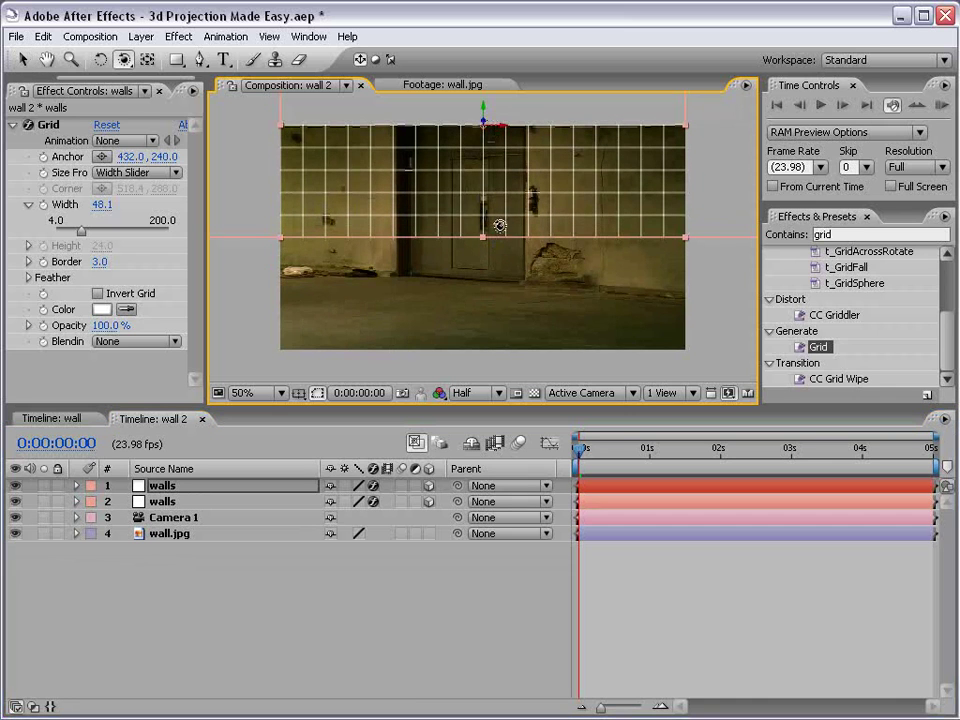
mouse_move(497, 223)
left_mouse_down()
mouse_move(515, 225)
mouse_move(487, 213)
left_mouse_up()
key("ctrl+z")
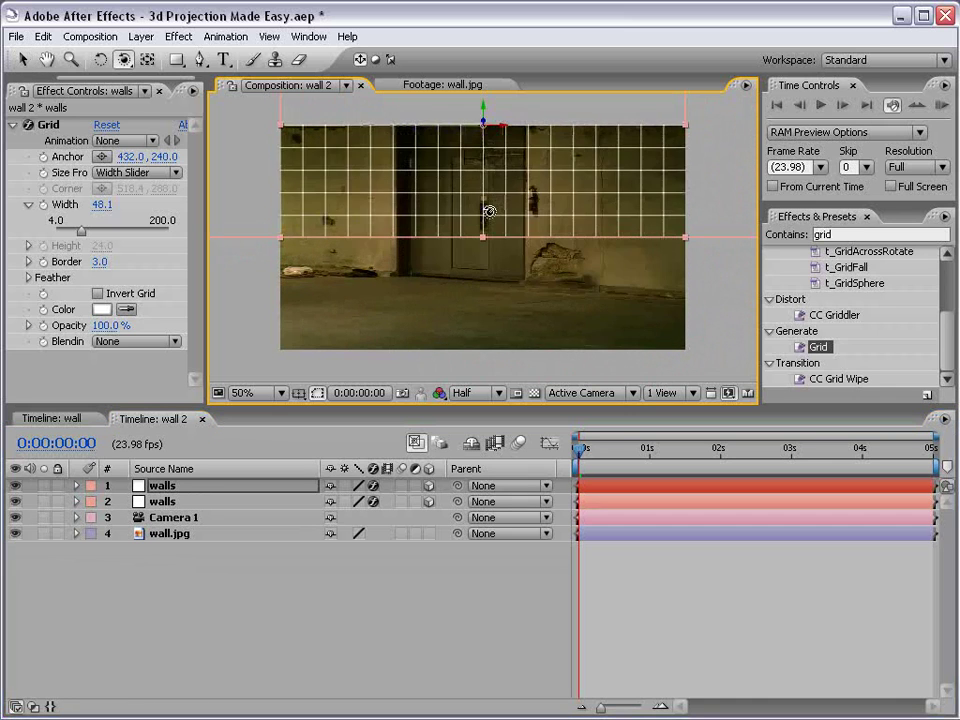
Step: Select both walls layers and move them down together along Y until the floor grid lies over the photo's floor
key("v")
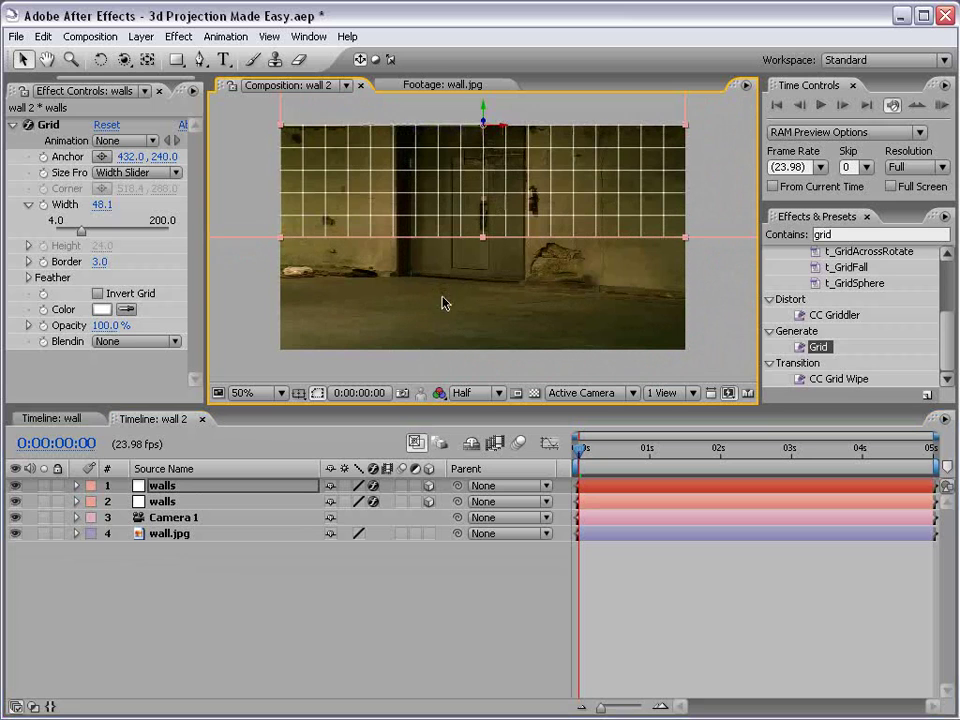
left_click(172, 501)
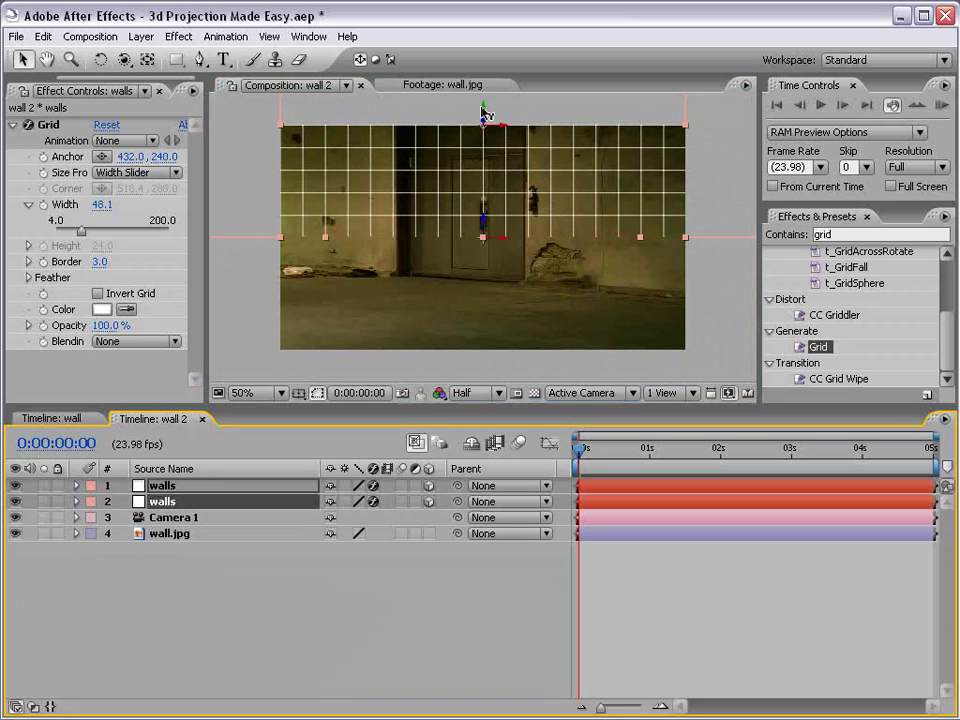
left_click_drag(484, 113, 473, 192)
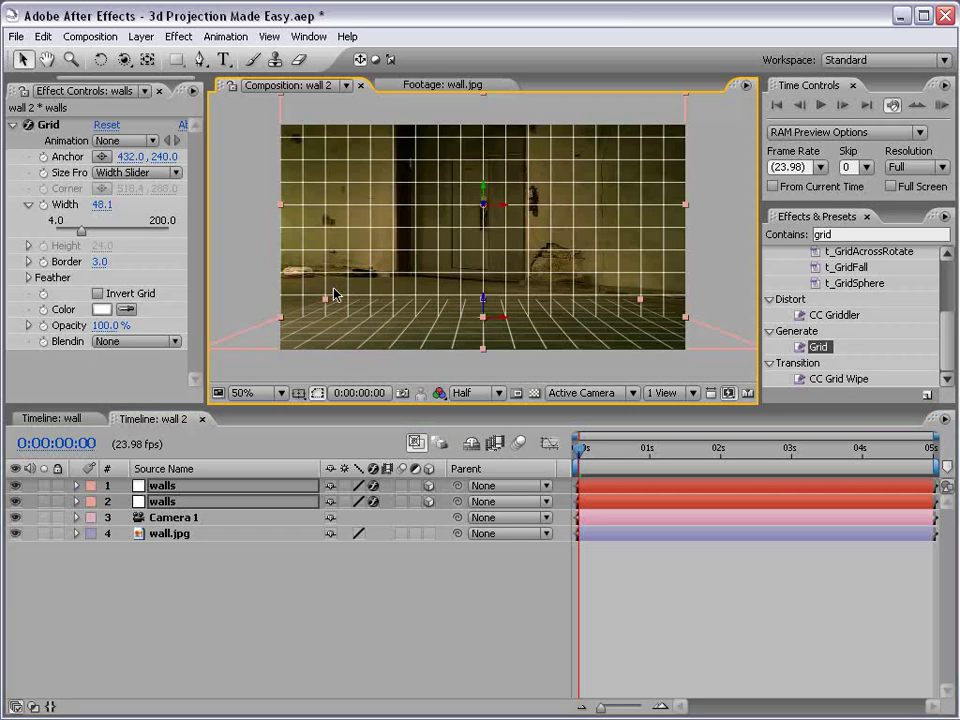
Step: Orbit around both lowered grids to inspect the wall and floor in perspective, and undo the camera changes
key("c")
left_click_drag(435, 204, 497, 268)
key("c")
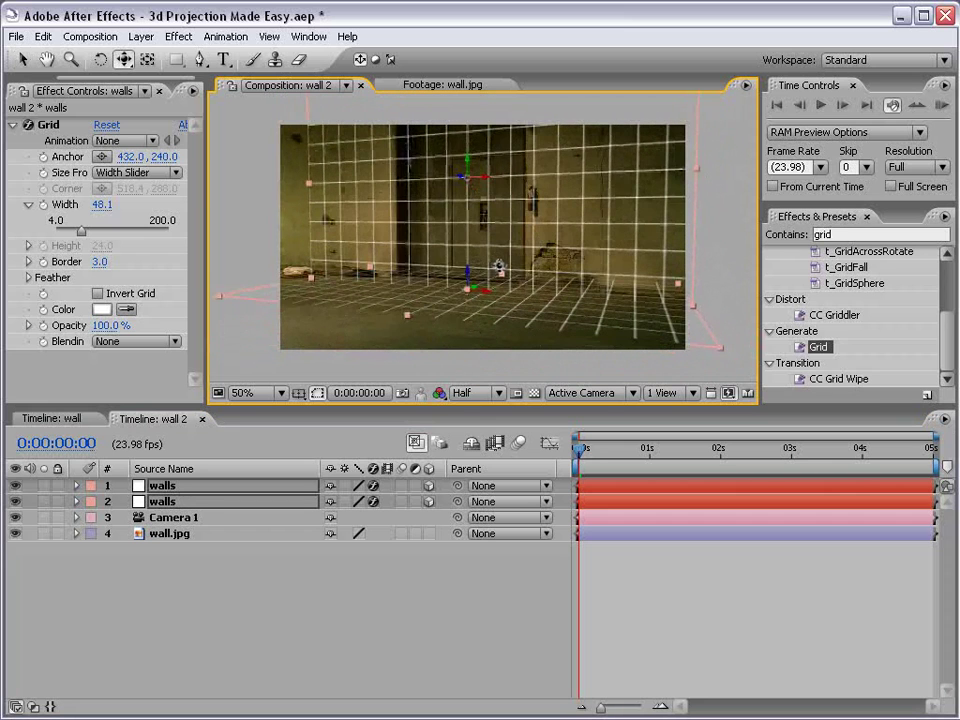
key("ctrl+z")
key("ctrl+z")
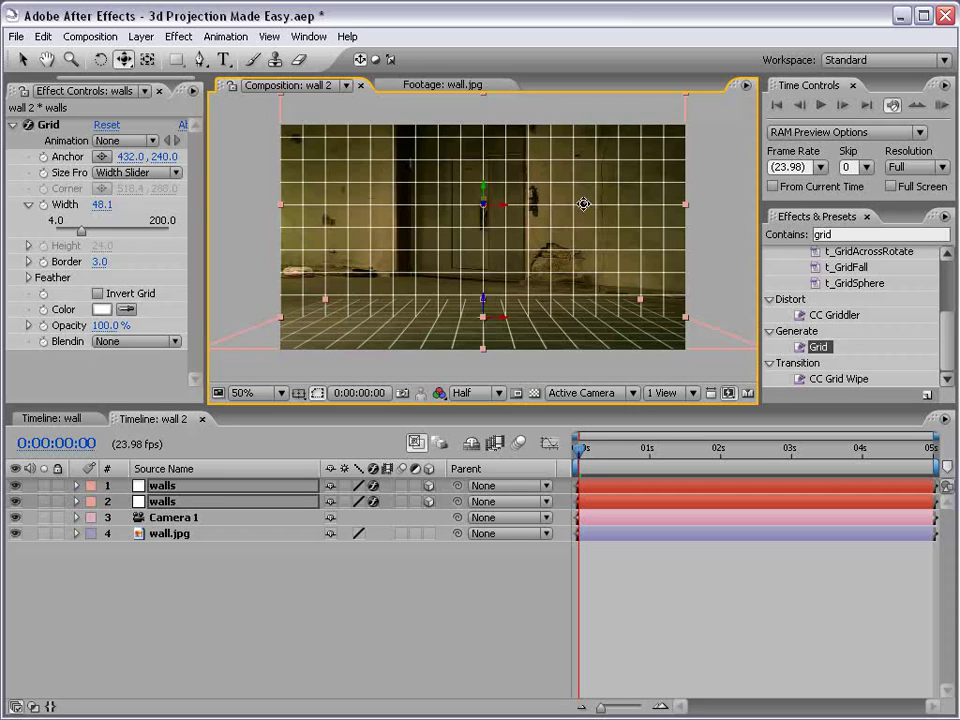
Step: Move the floor layer forward along Z until its back edge meets the wall's bottom edge, and deselect it
key("v")
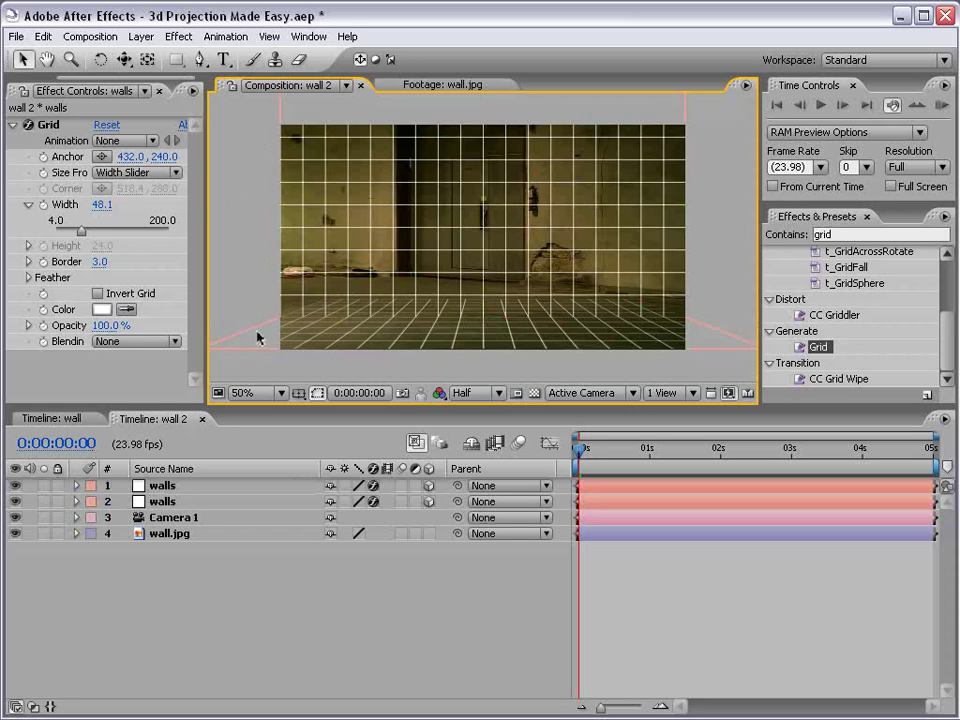
left_click(266, 340)
scroll(483, 320, "up", 2)
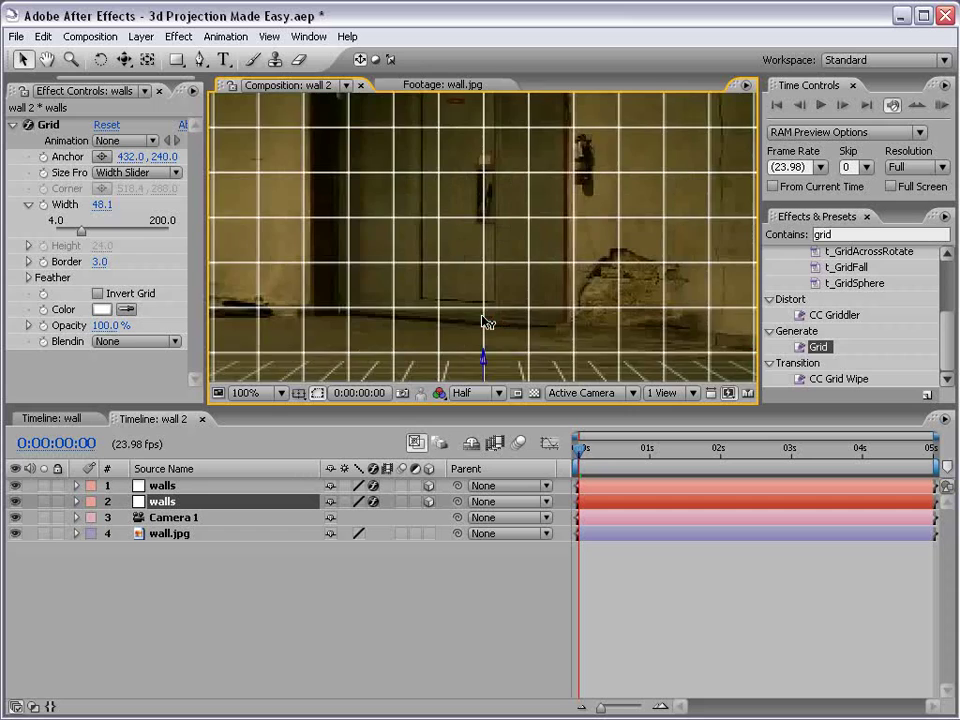
left_click_drag(488, 321, 489, 302)
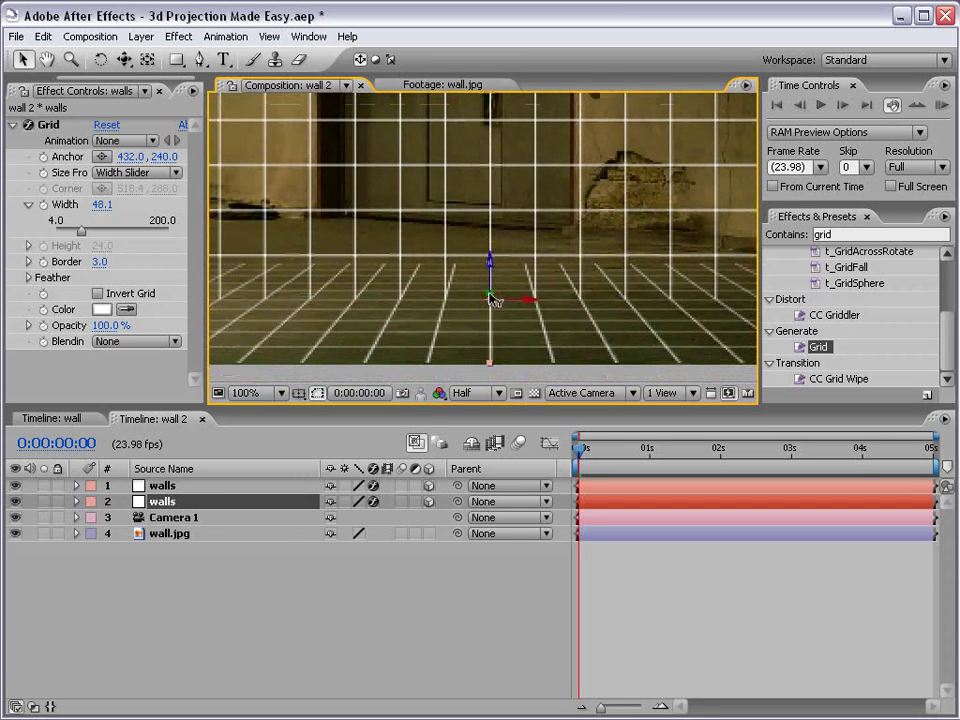
key("comma")
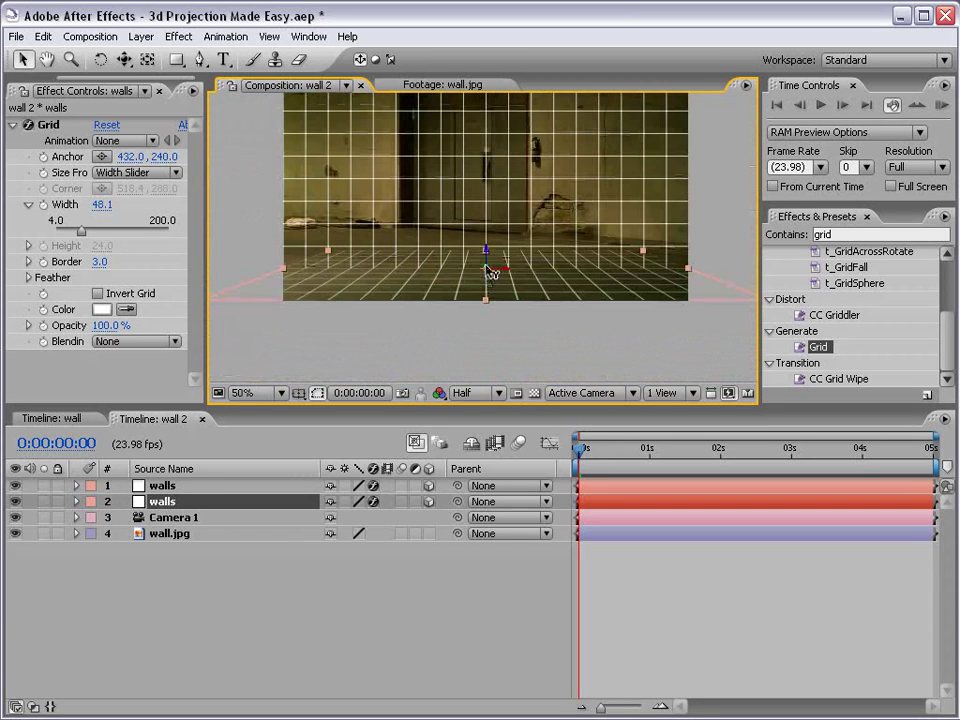
left_click_drag(488, 271, 443, 381)
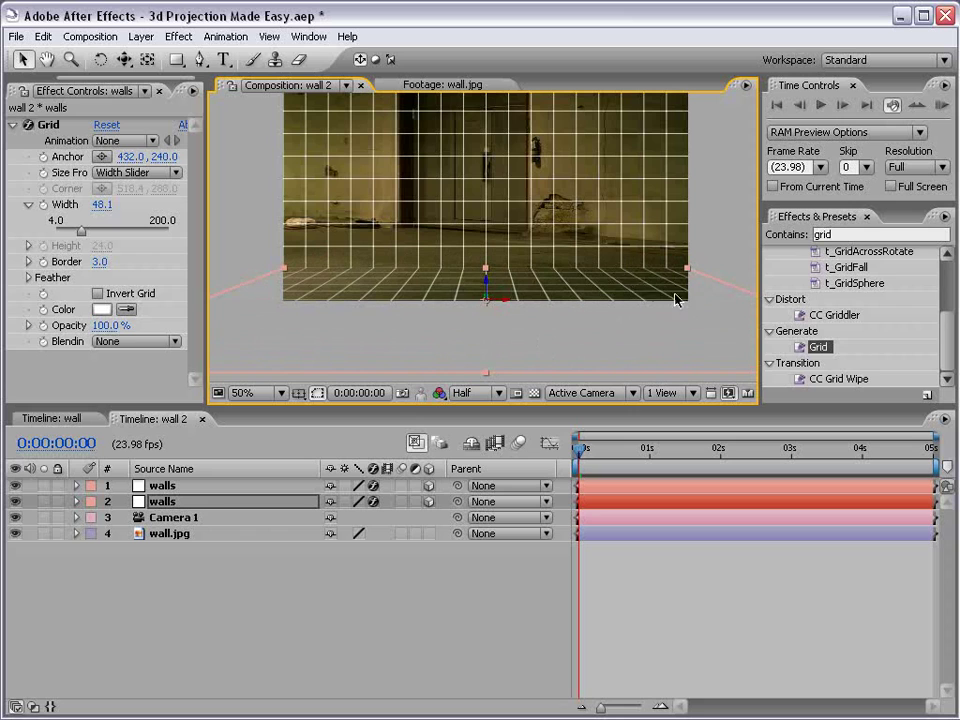
left_click(643, 561)
Step: Add a point light with 100% intensity that casts shadows at 100% darkness
left_click_drag(518, 180, 518, 209)
left_click(518, 209)
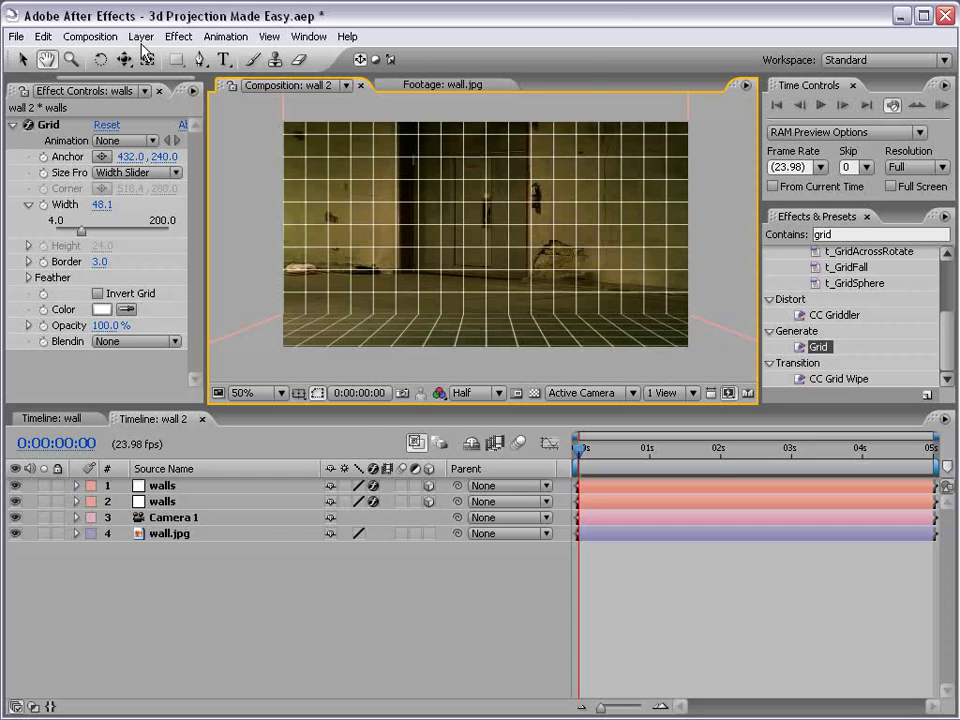
left_click(141, 36)
mouse_move(152, 56)
left_click(416, 89)
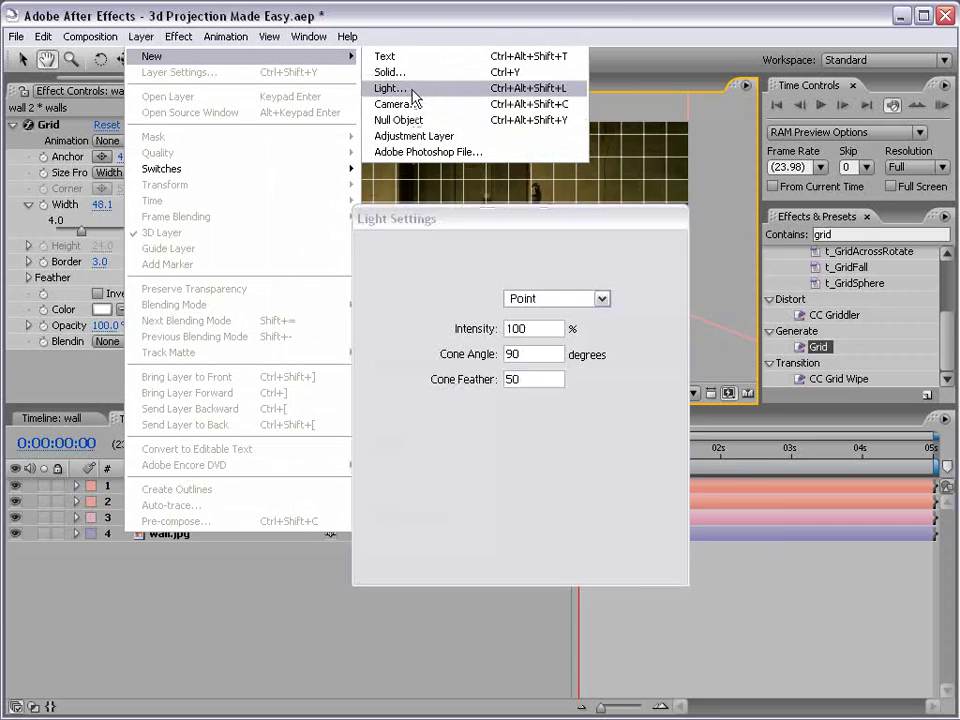
left_click(432, 278)
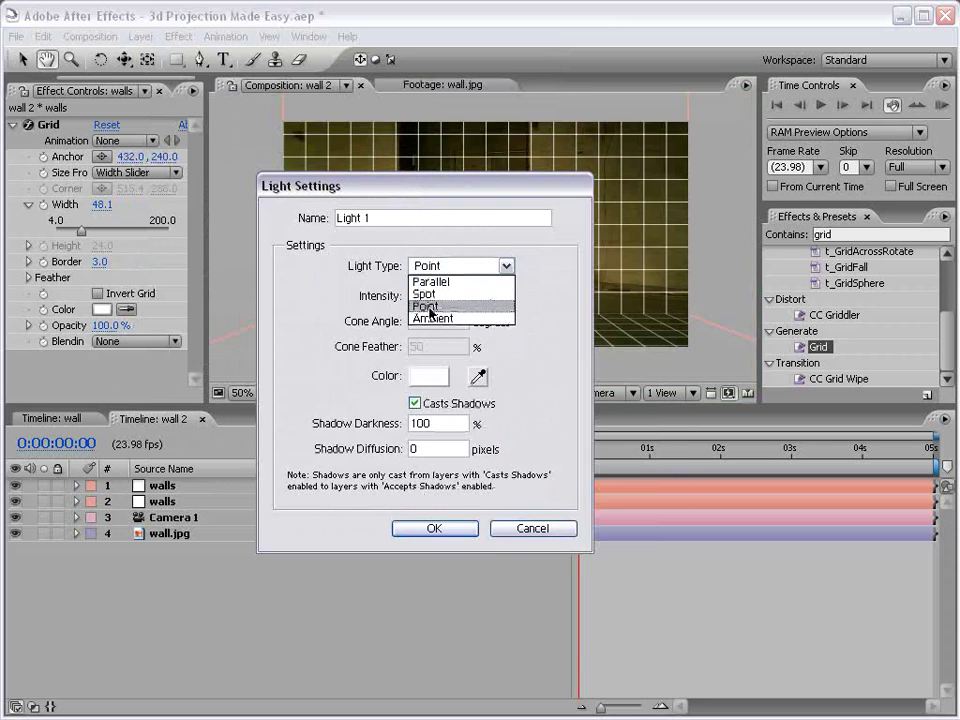
left_click(428, 305)
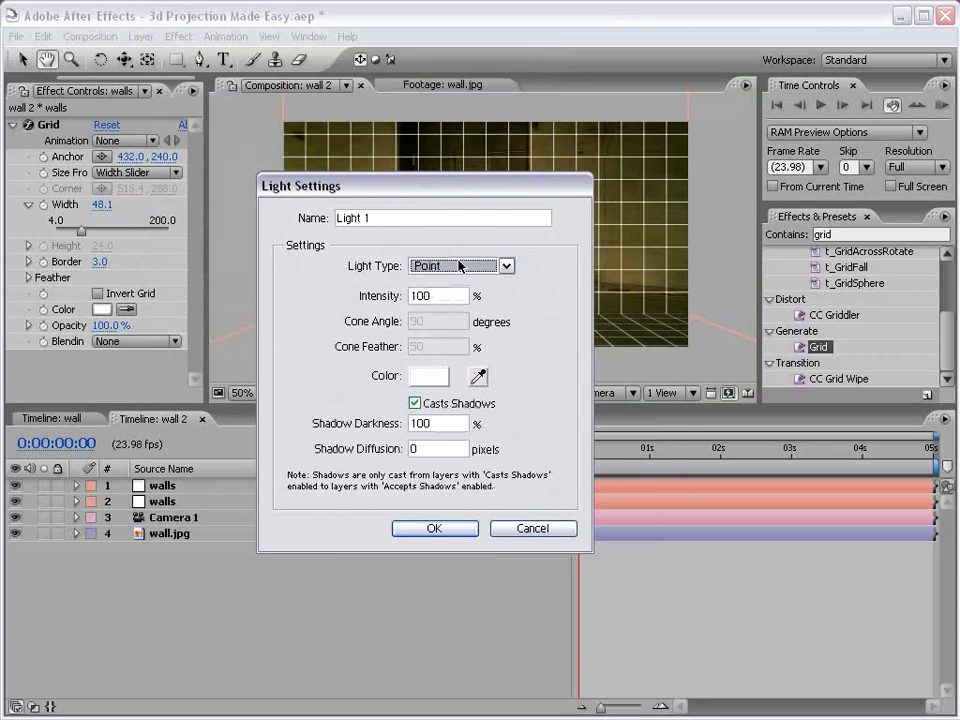
left_click(428, 267)
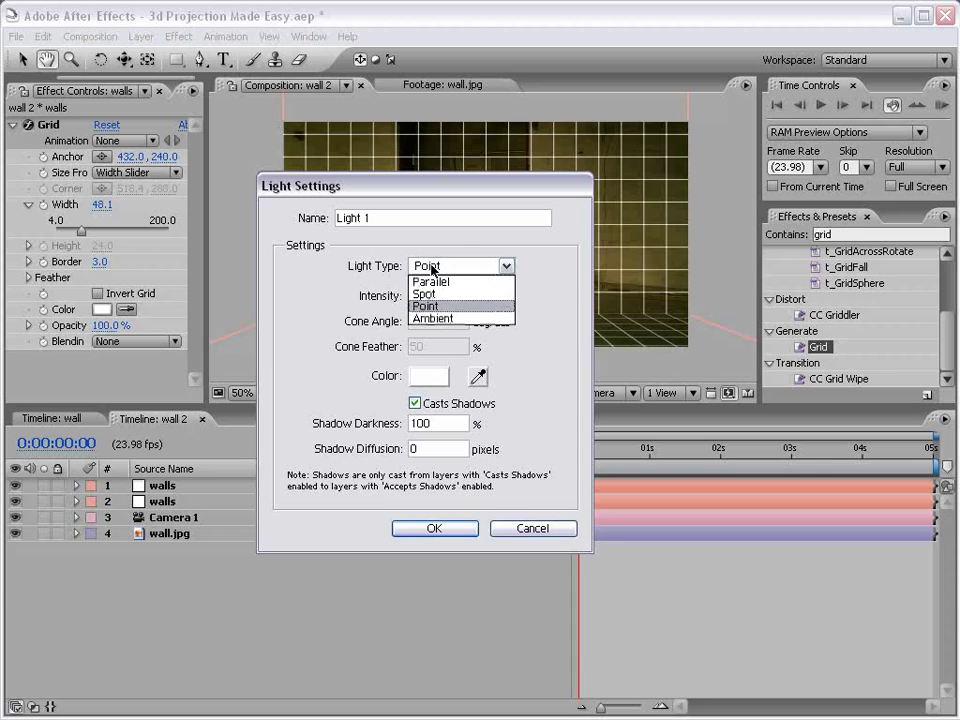
left_click(463, 189)
left_click_drag(463, 189, 452, 185)
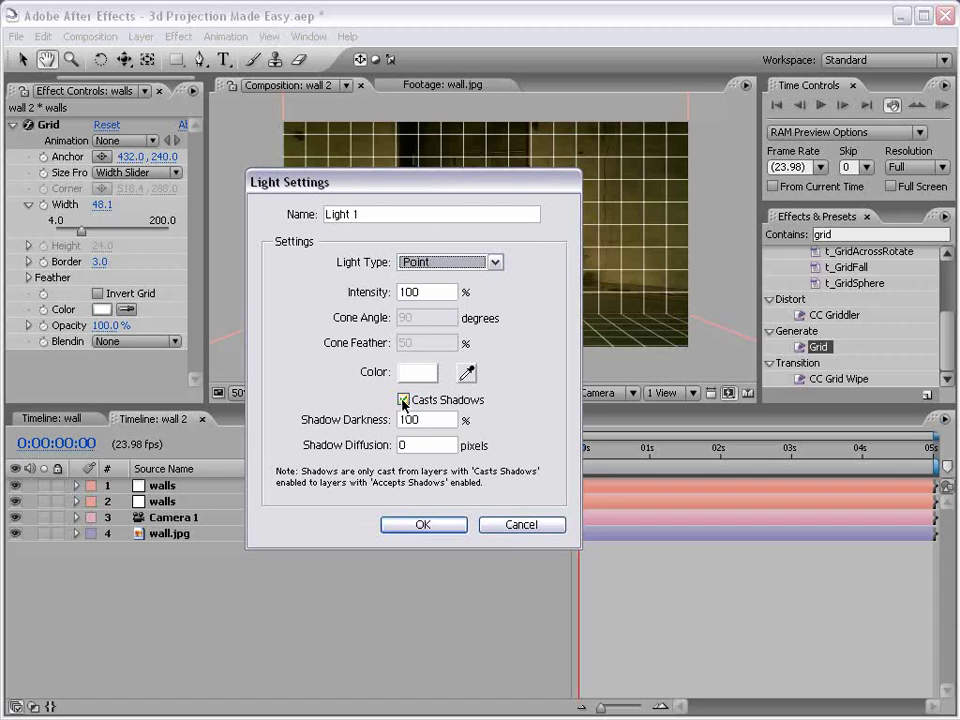
left_click(404, 420)
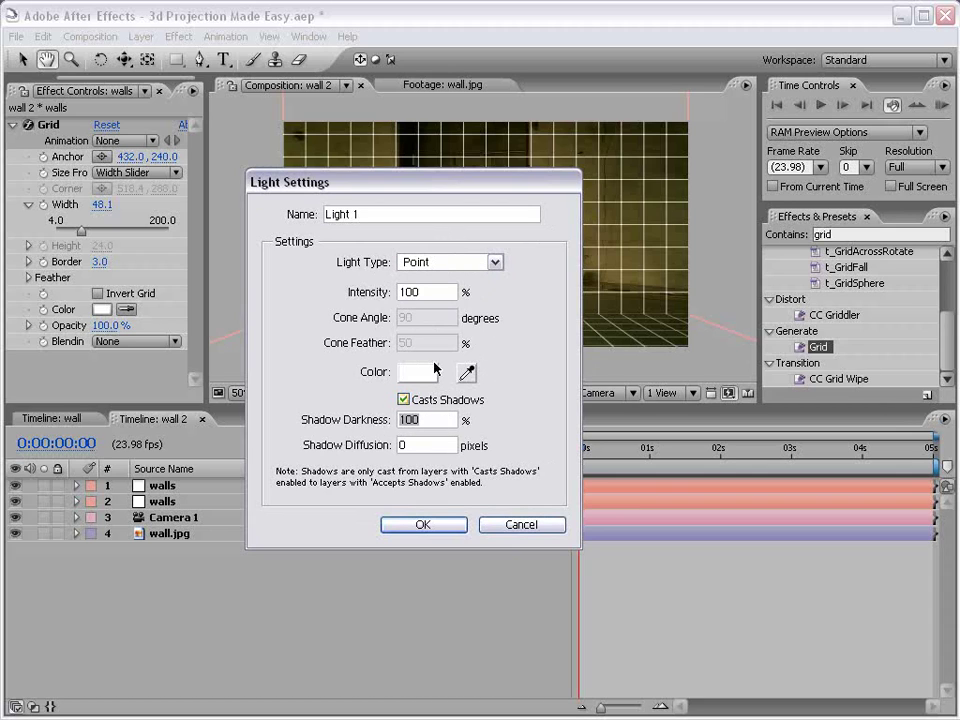
left_click(424, 525)
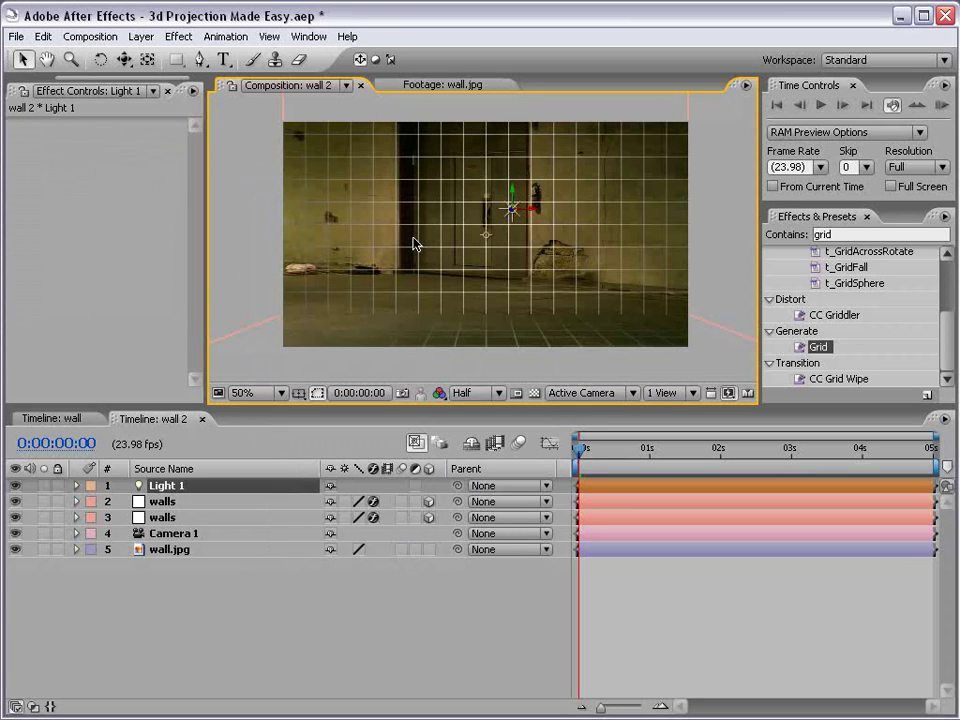
key("c")
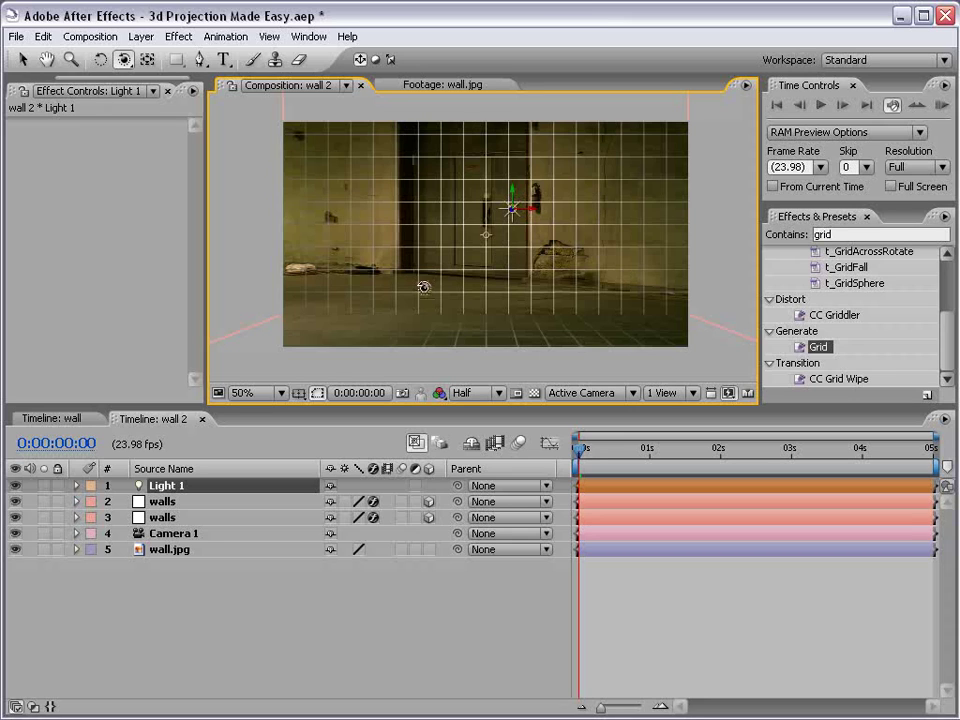
left_click(176, 587)
left_click(190, 486)
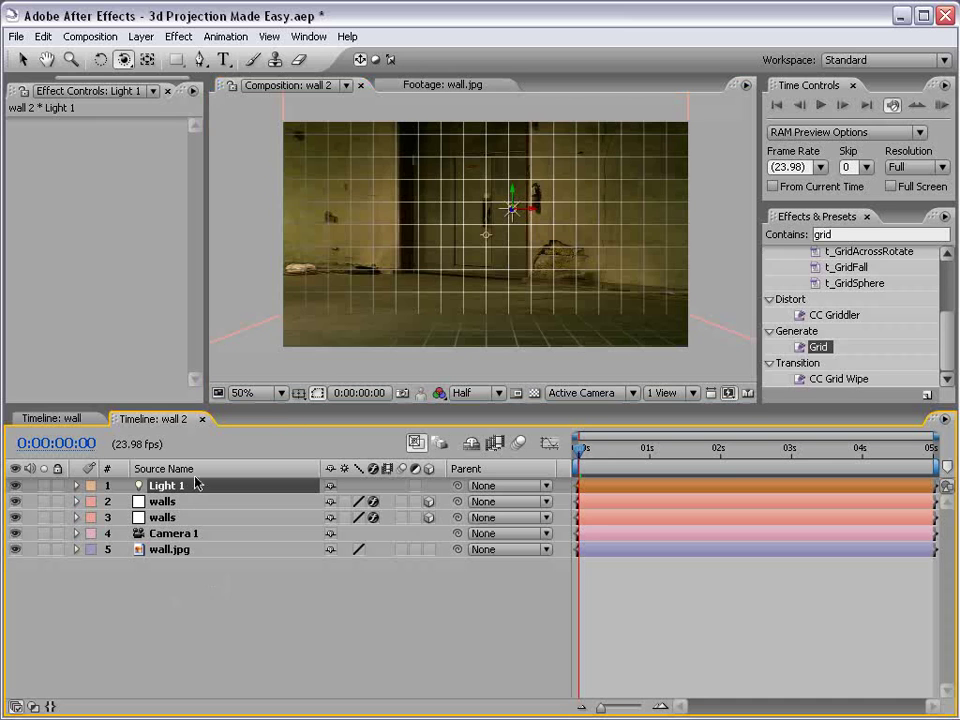
key("c")
key("c")
key("c")
left_click_drag(530, 258, 514, 303)
left_click(315, 626)
key("v")
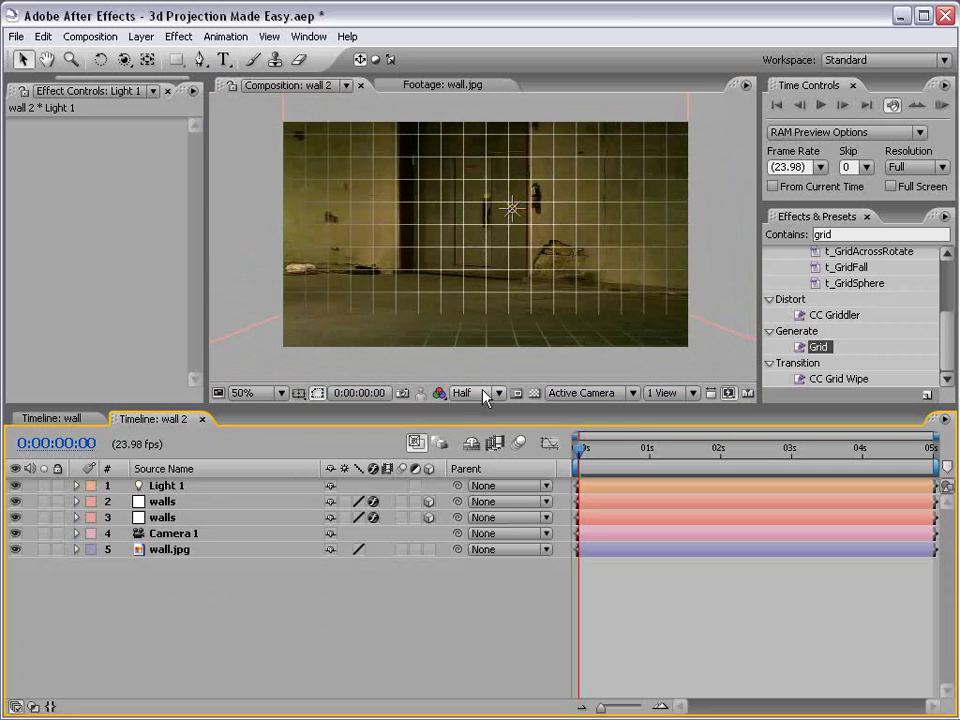
Step: Select the wall.jpg layer, orbit the camera to compare the flat photo with the 3D grids, and undo the orbit
left_click(213, 549)
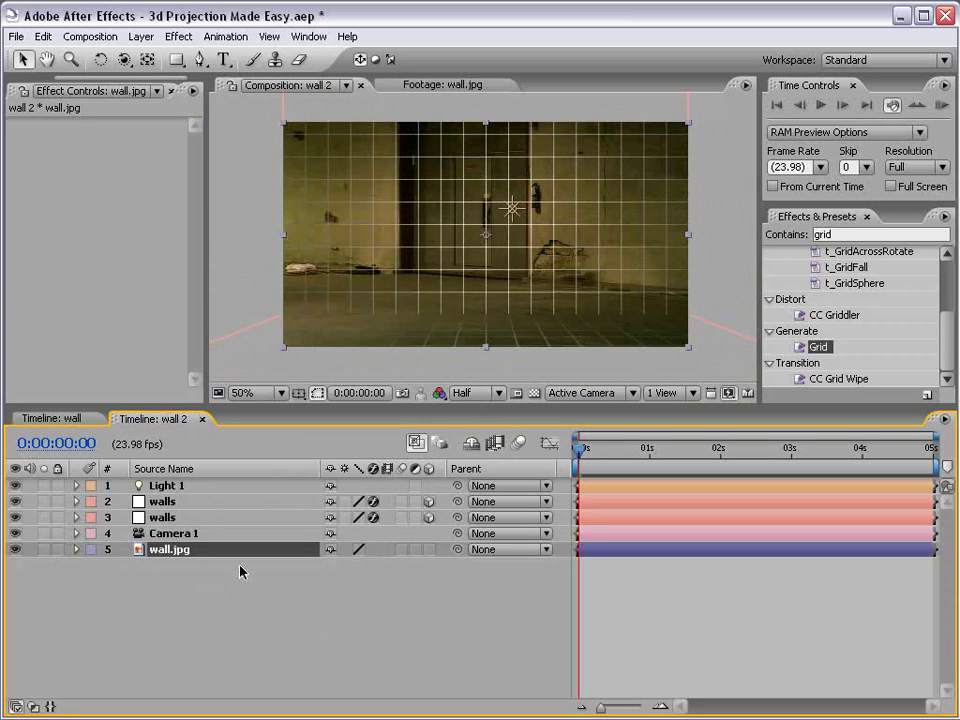
left_click(521, 188)
key("c")
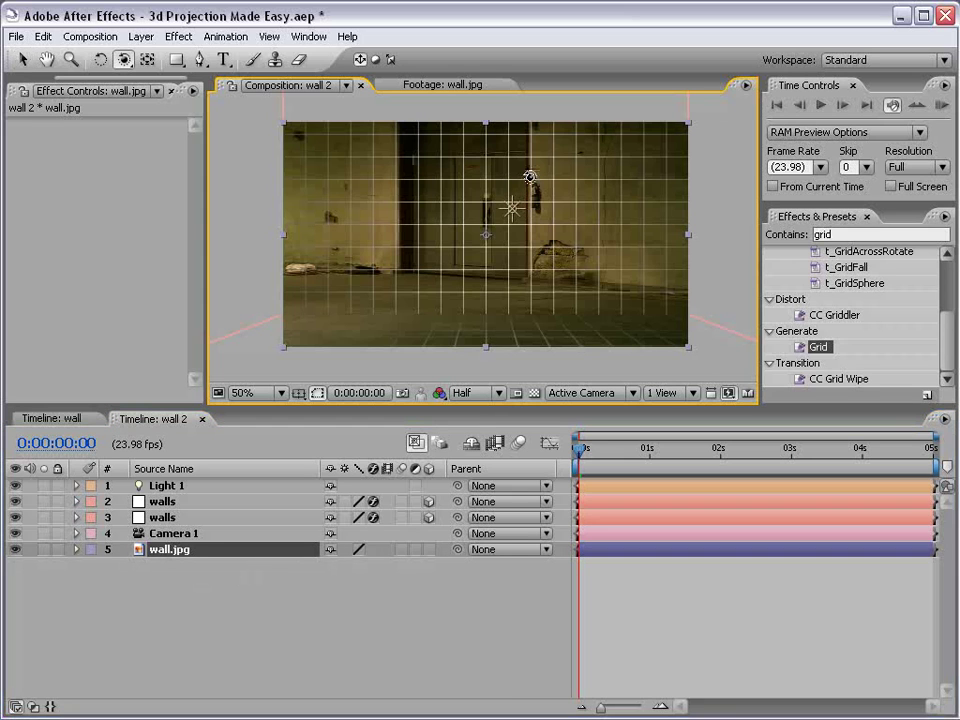
mouse_move(576, 206)
left_mouse_down()
mouse_move(632, 214)
mouse_move(510, 214)
mouse_move(484, 225)
left_mouse_up()
key("ctrl+z")
Step: Duplicate the wall.jpg layer and rename the lower copy Reference
left_click(167, 574)
left_click(166, 551)
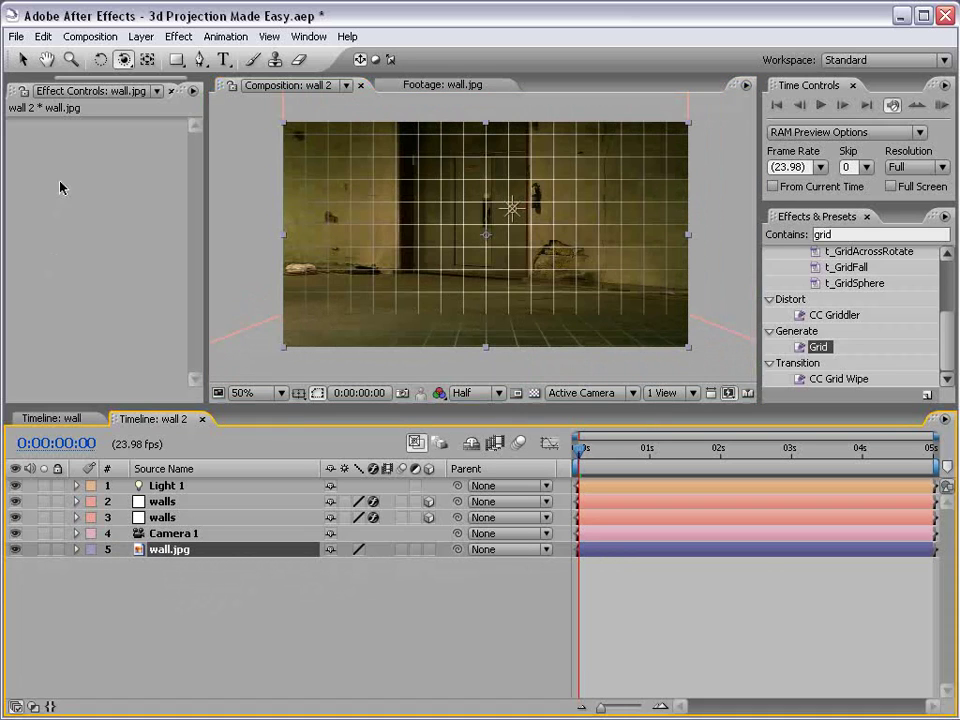
left_click(43, 36)
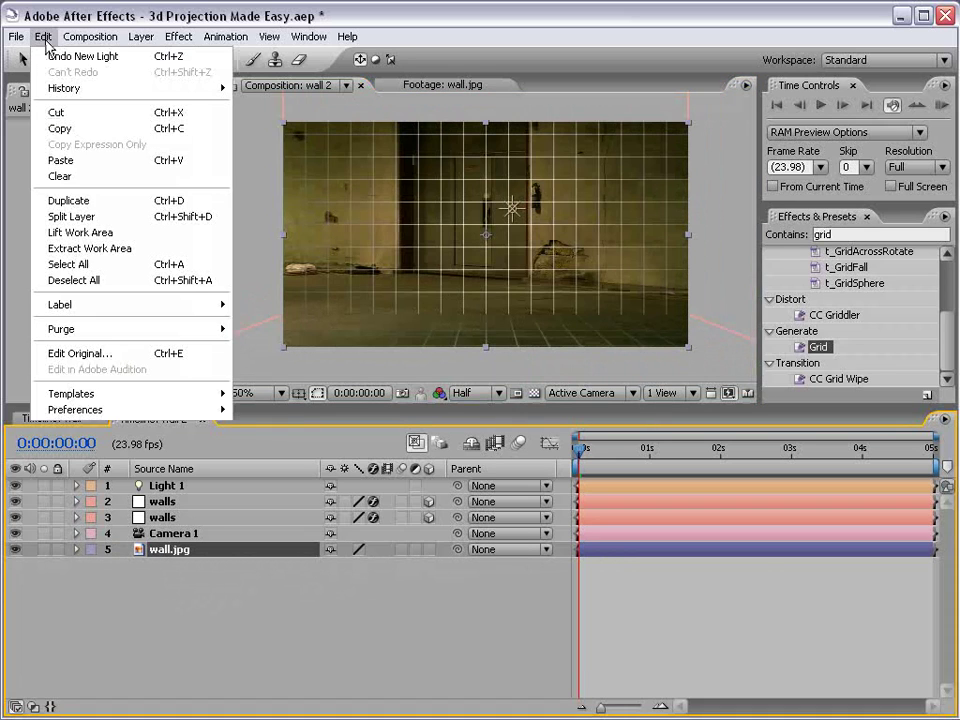
left_click(118, 200)
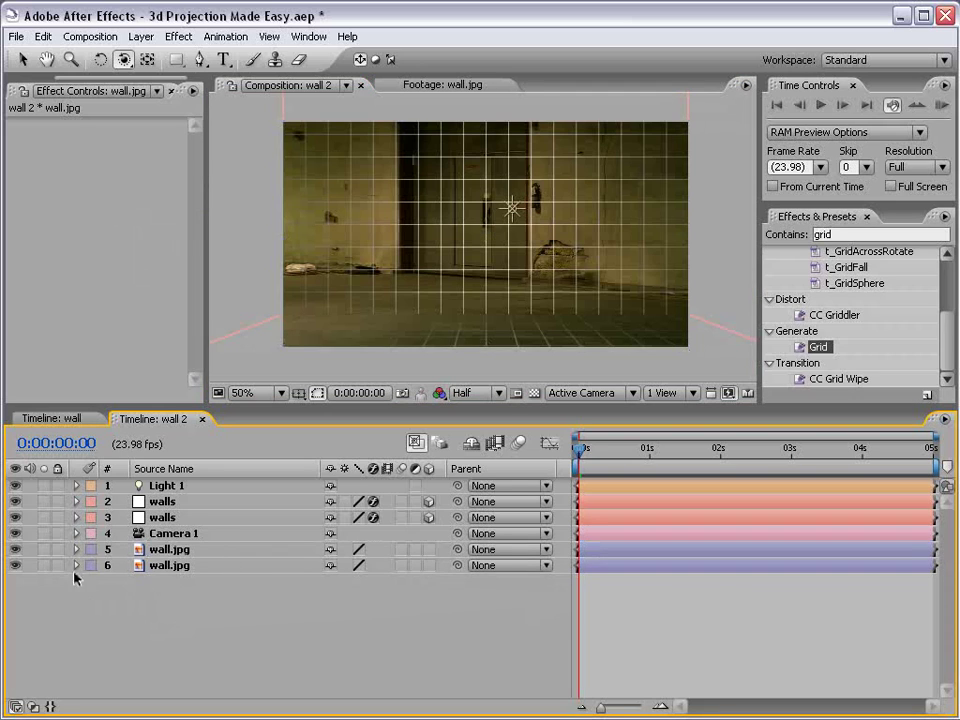
left_click(165, 566)
key("Return")
type("Reference")
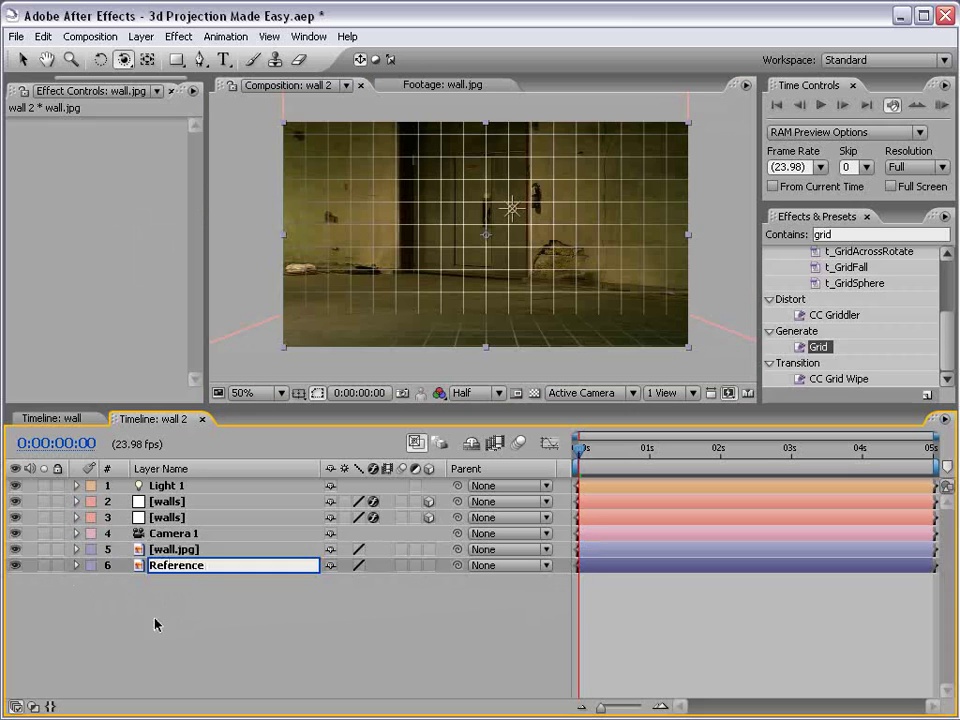
Step: Rename the remaining wall.jpg layer Projected and deselect it
left_click(178, 552)
key("Return")
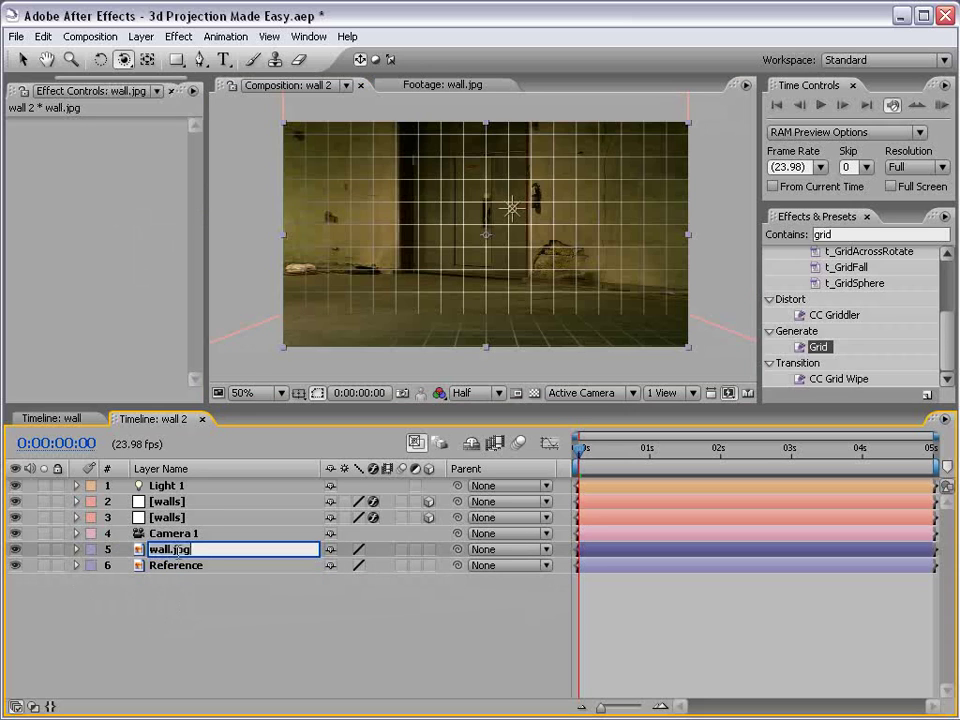
type("Projected")
left_click(187, 594)
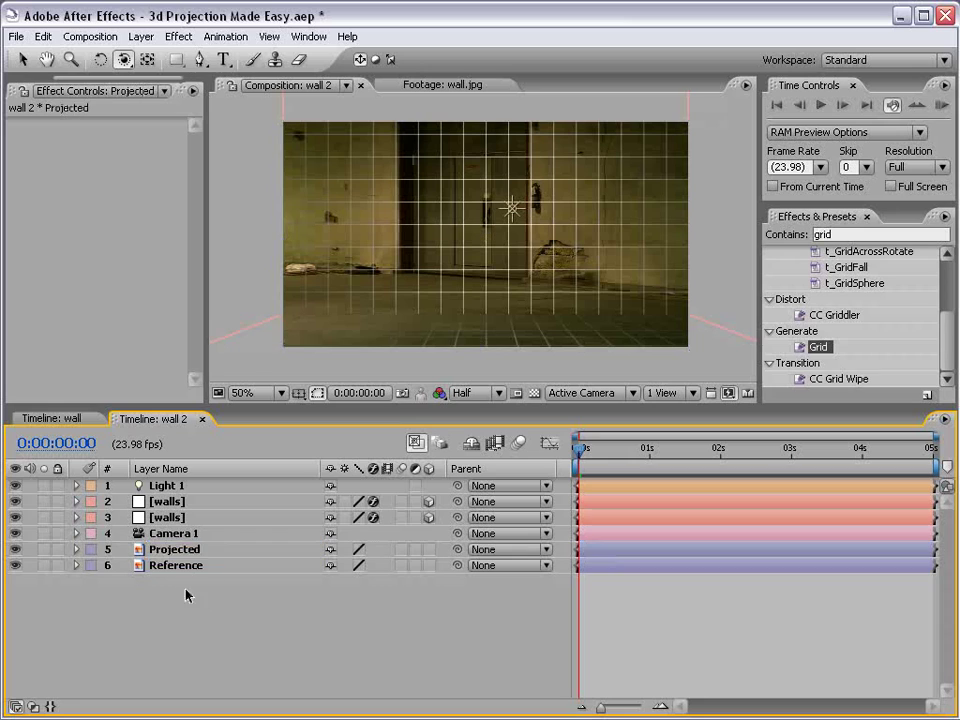
Step: Make the Projected layer 3D and scale it uniformly down to 38%
left_click(180, 552)
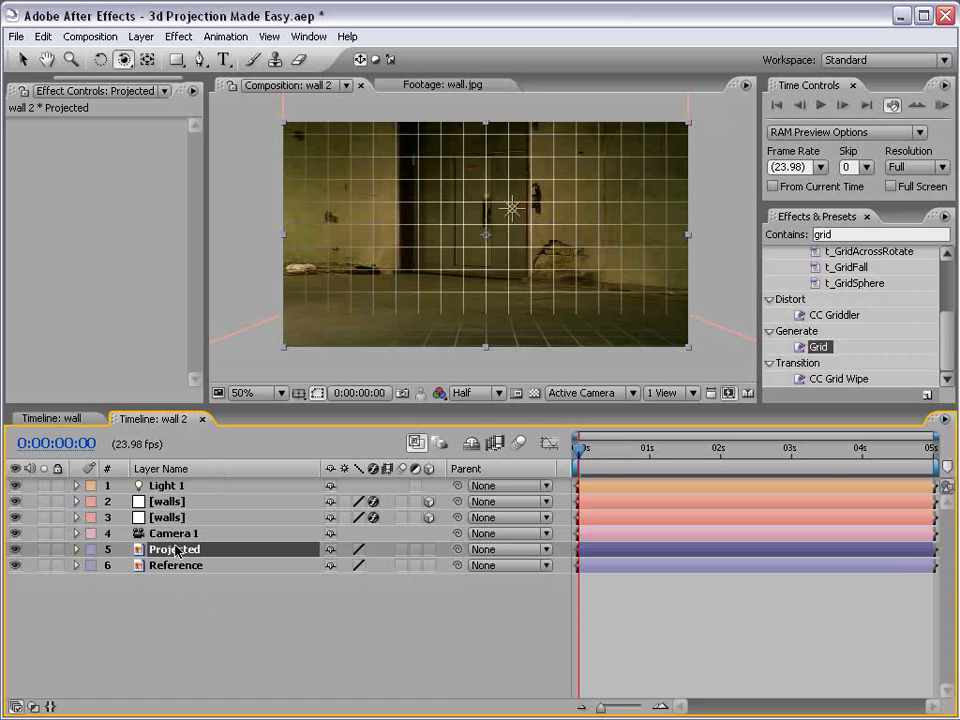
left_click(429, 549)
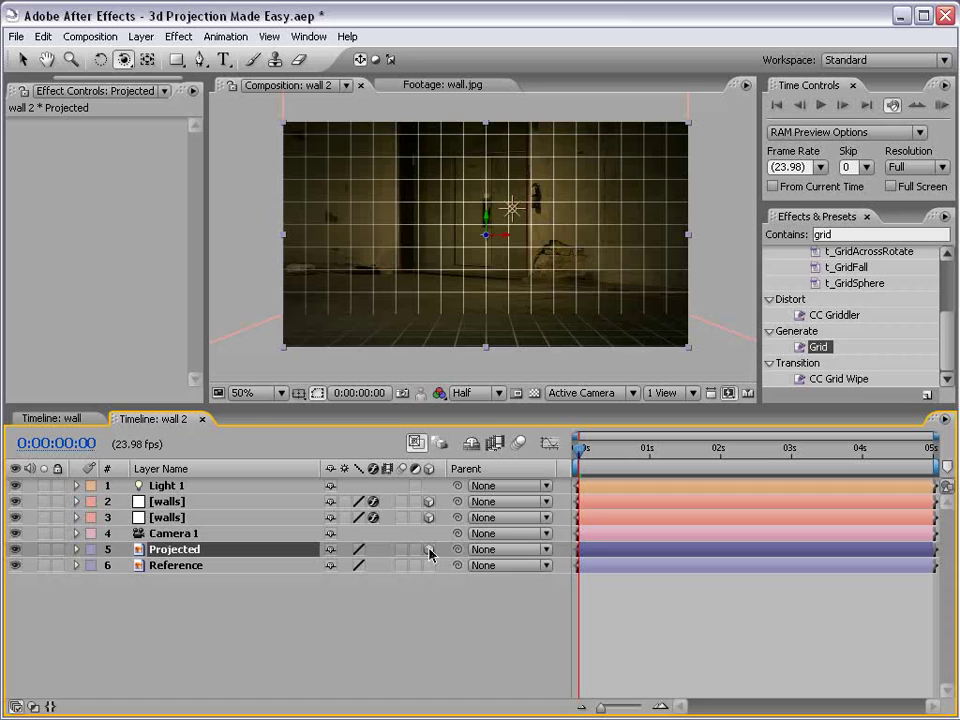
key("s")
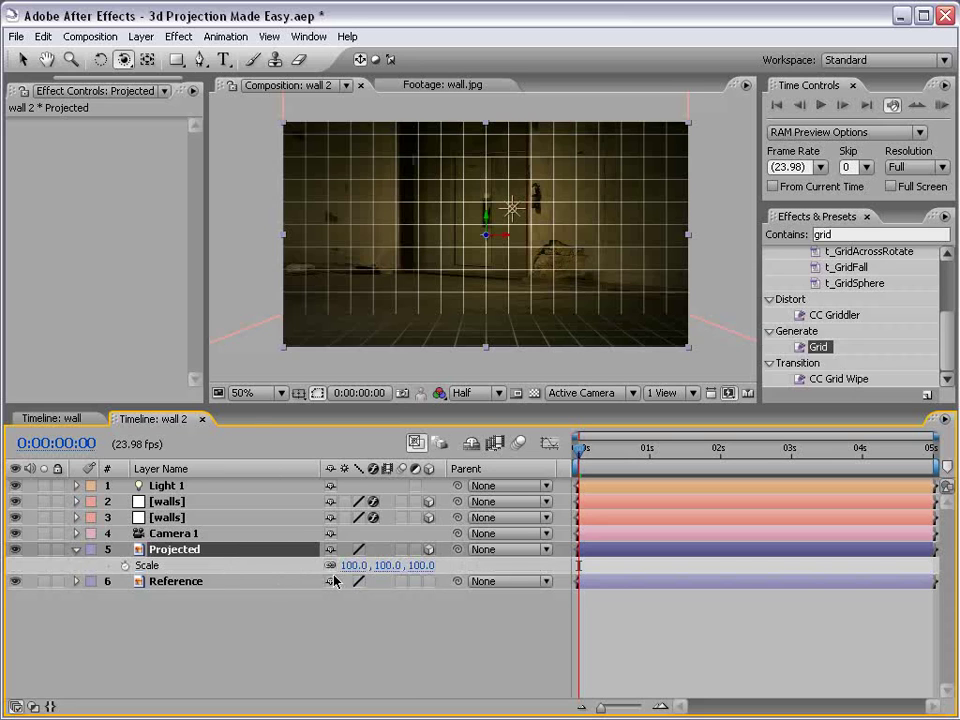
left_click_drag(387, 566, 325, 566)
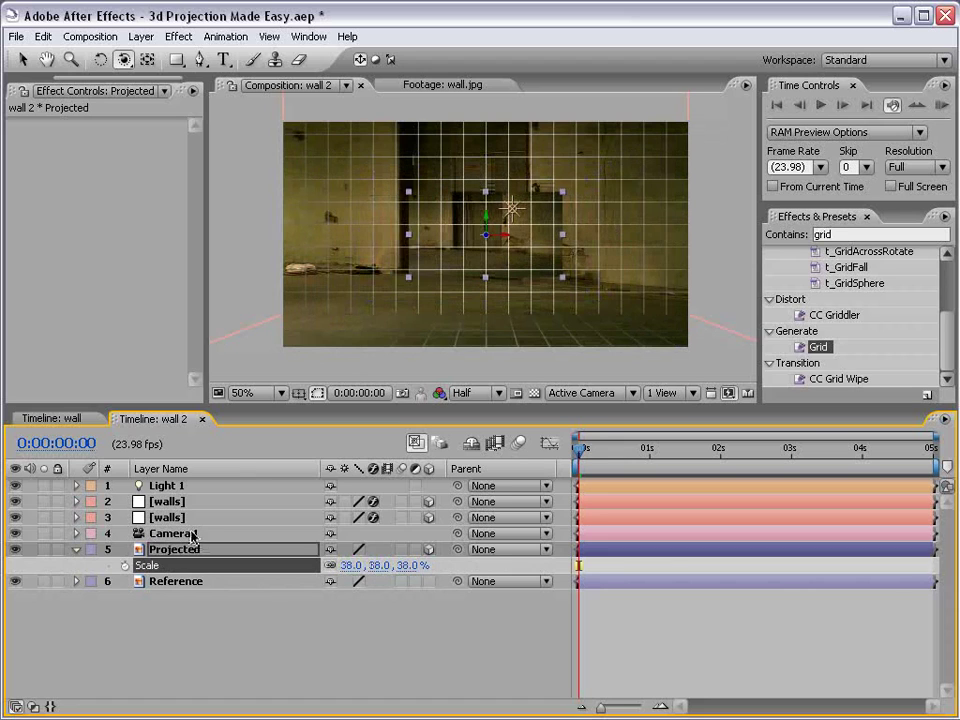
Step: Reveal the Position properties of Camera 1, Projected and Light 1, and make the timeline area slightly taller
left_click(150, 533)
left_click(76, 534)
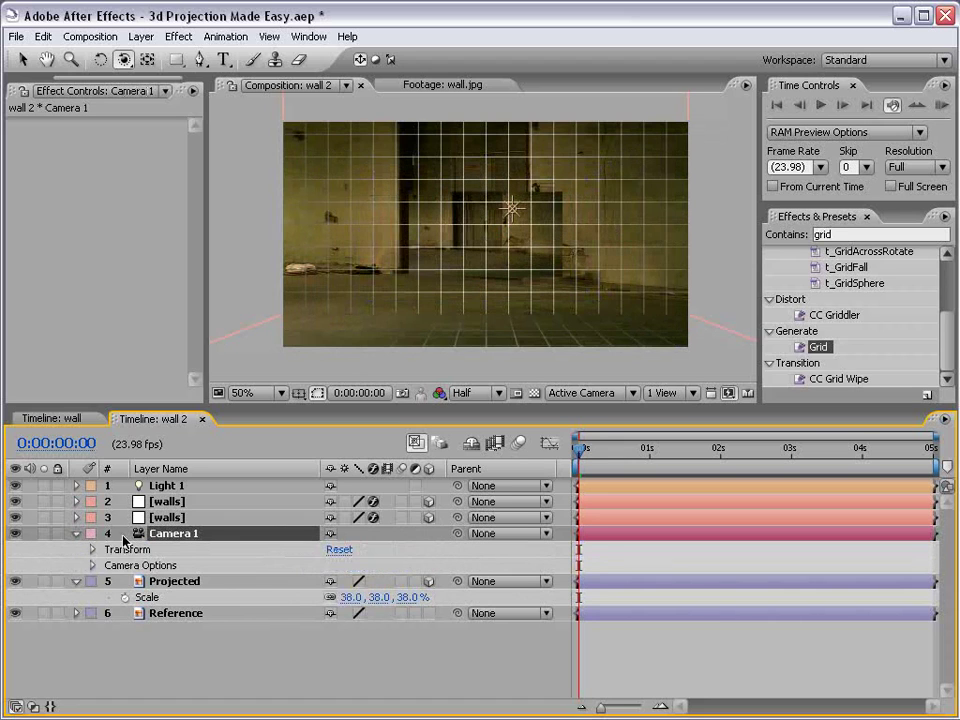
key("p")
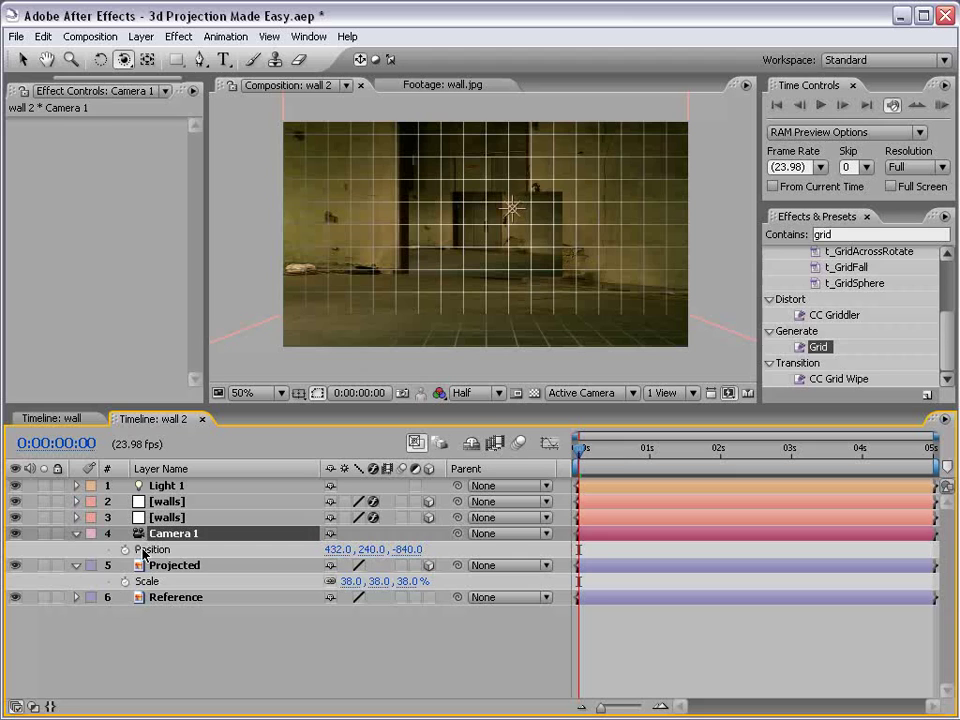
left_click(172, 566)
key("p")
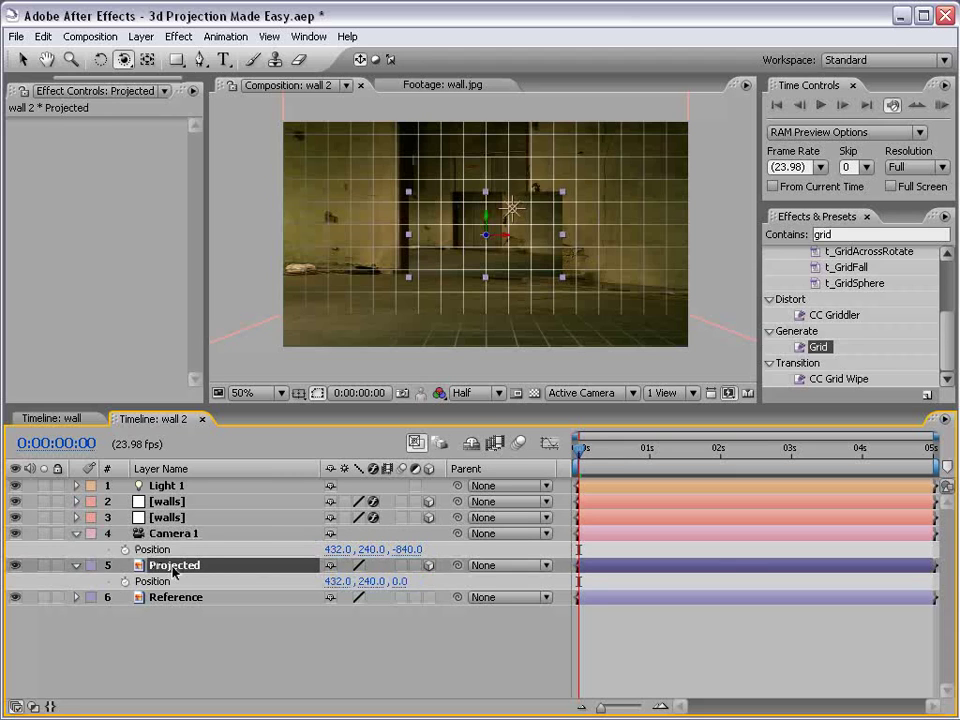
left_click(167, 486)
key("p")
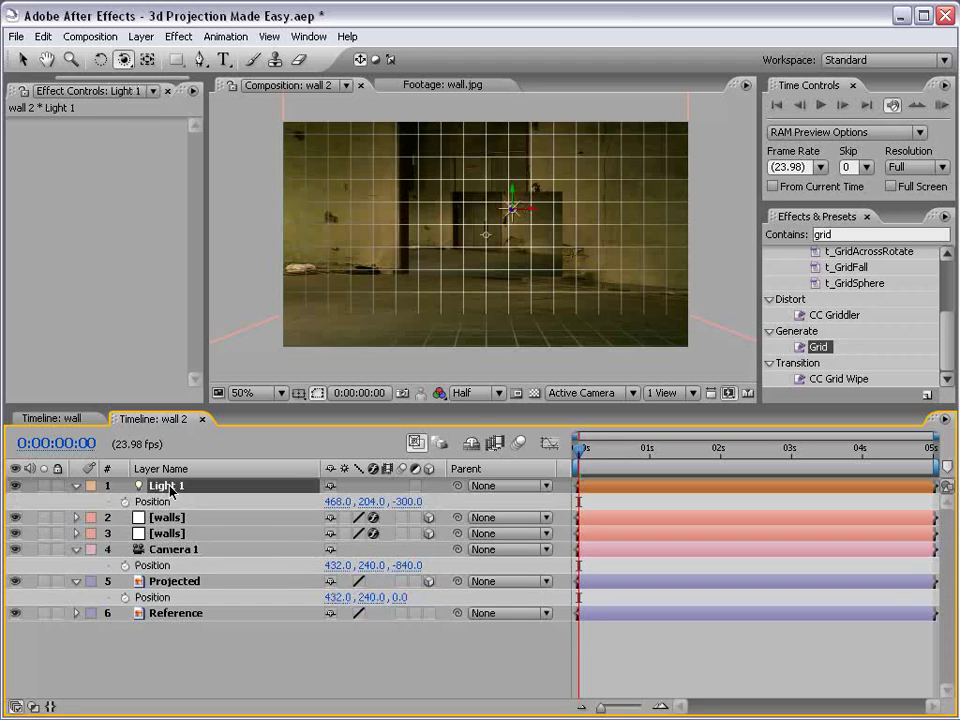
left_click_drag(189, 403, 186, 390)
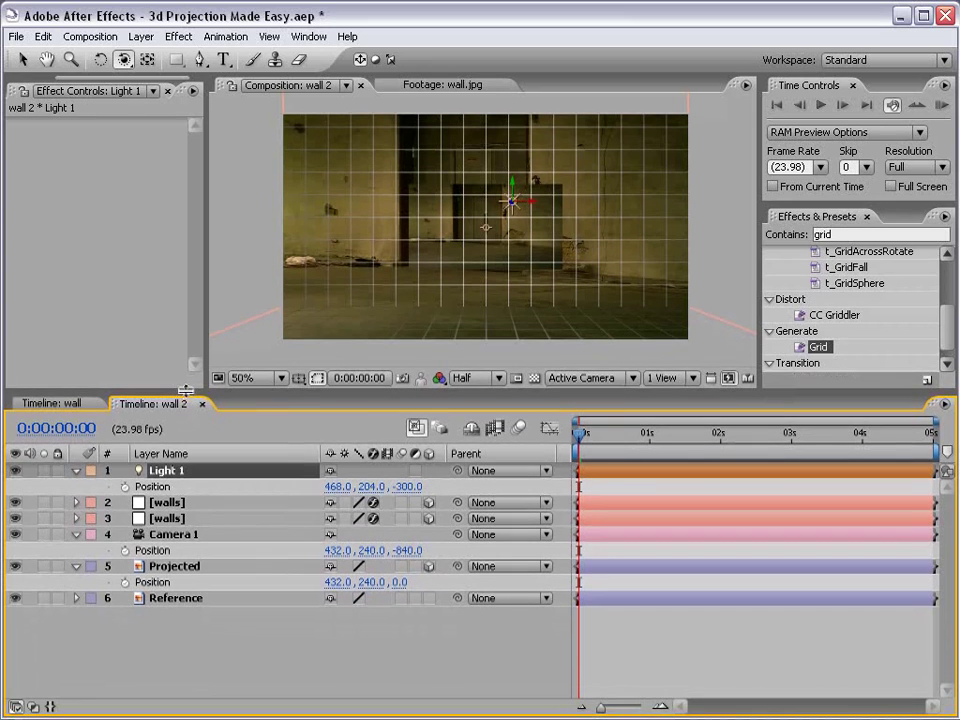
Step: Copy Camera 1's Position value and paste it onto Light 1's Position
left_click(152, 550)
left_click(43, 36)
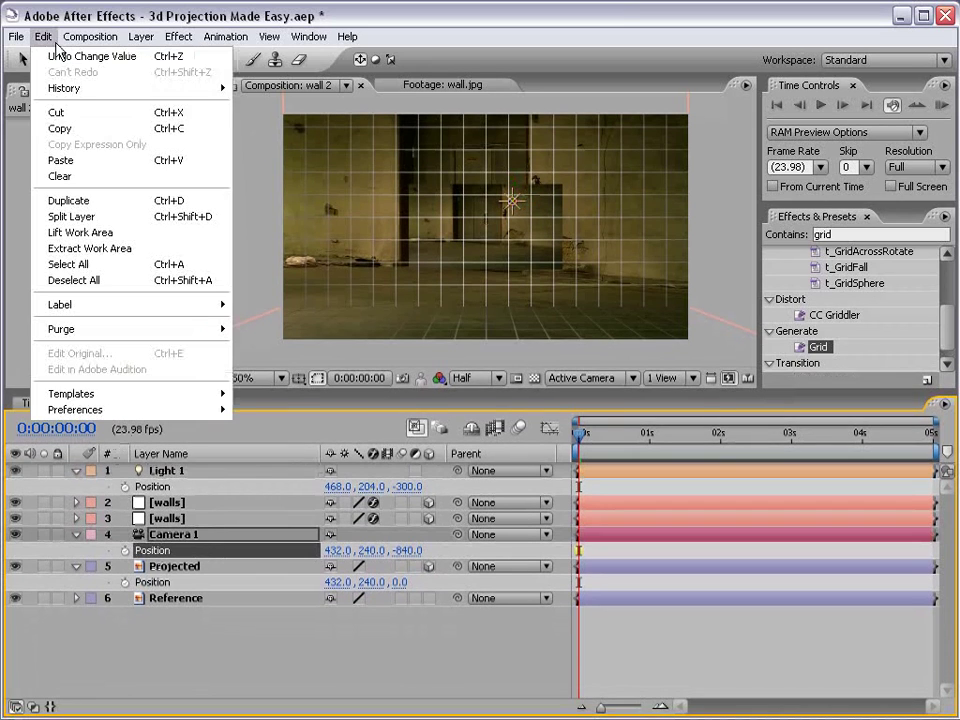
left_click(105, 130)
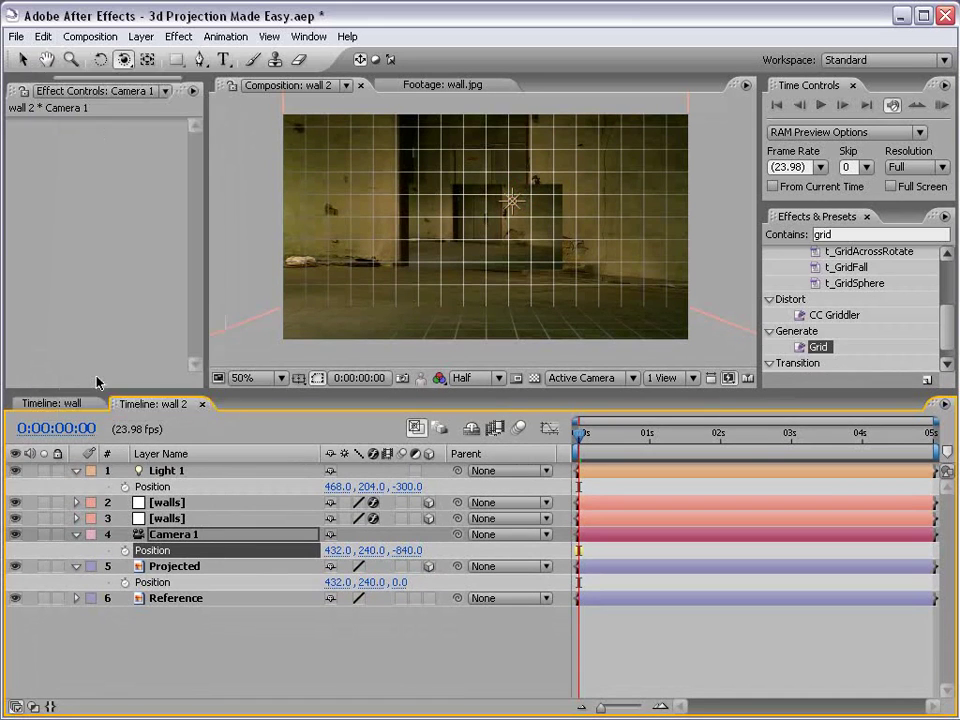
left_click(160, 486)
left_click(42, 38)
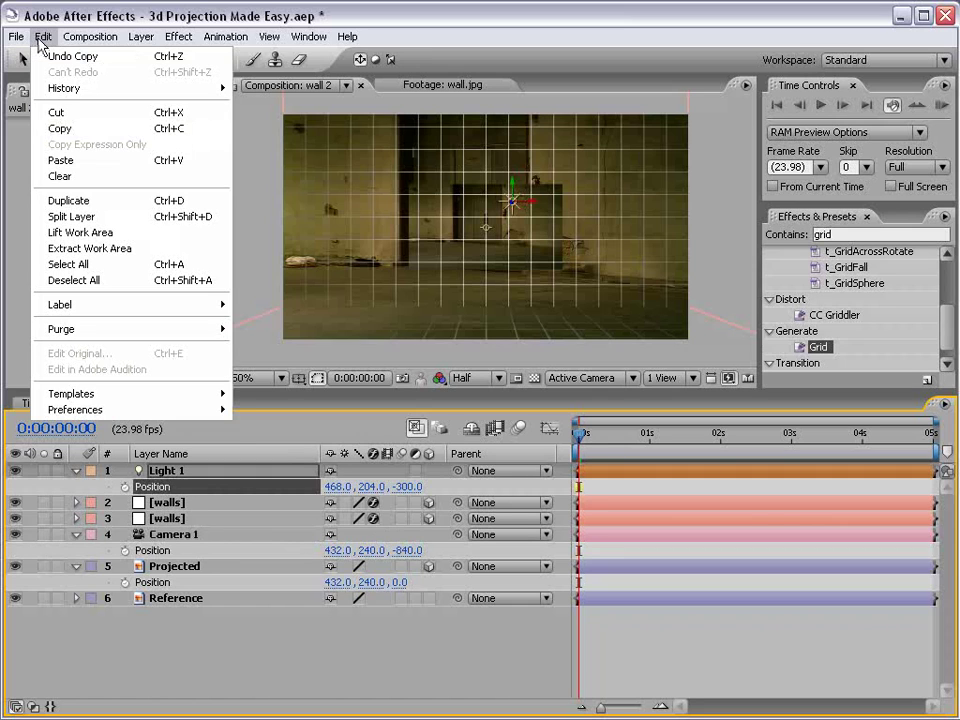
left_click(117, 158)
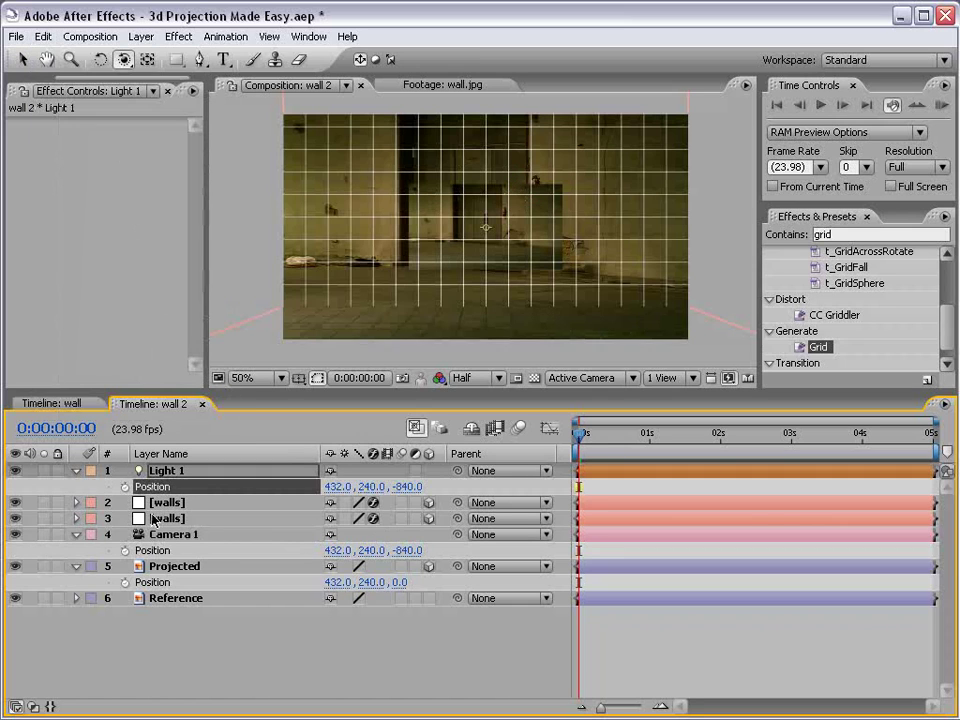
Step: Paste the copied camera position onto the Projected layer's Position
left_click(165, 567)
left_click(155, 583)
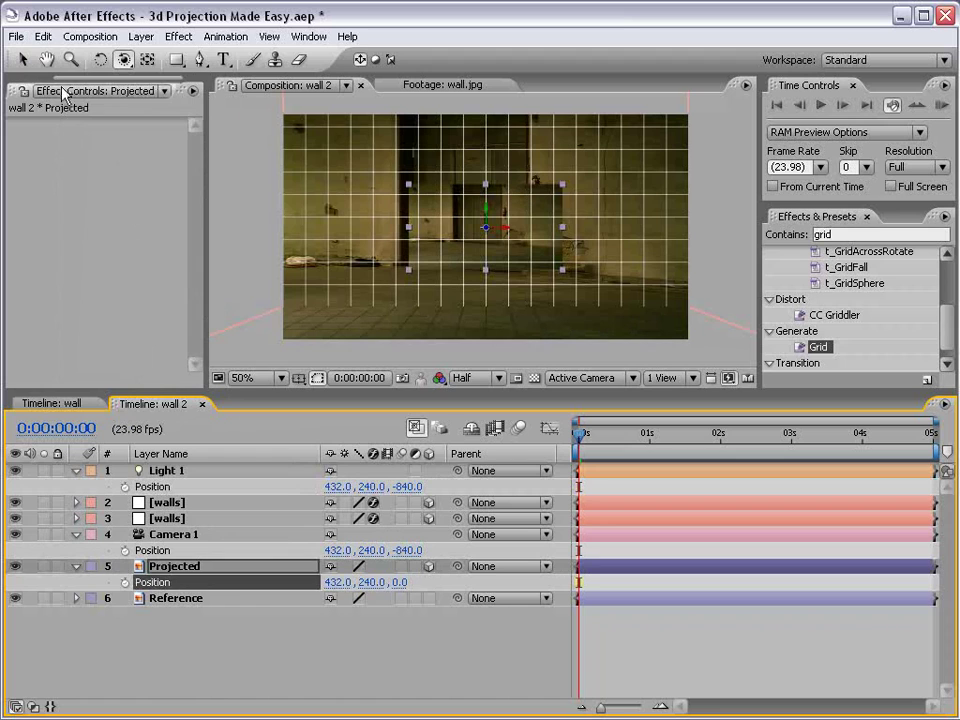
left_click(42, 37)
left_click(70, 165)
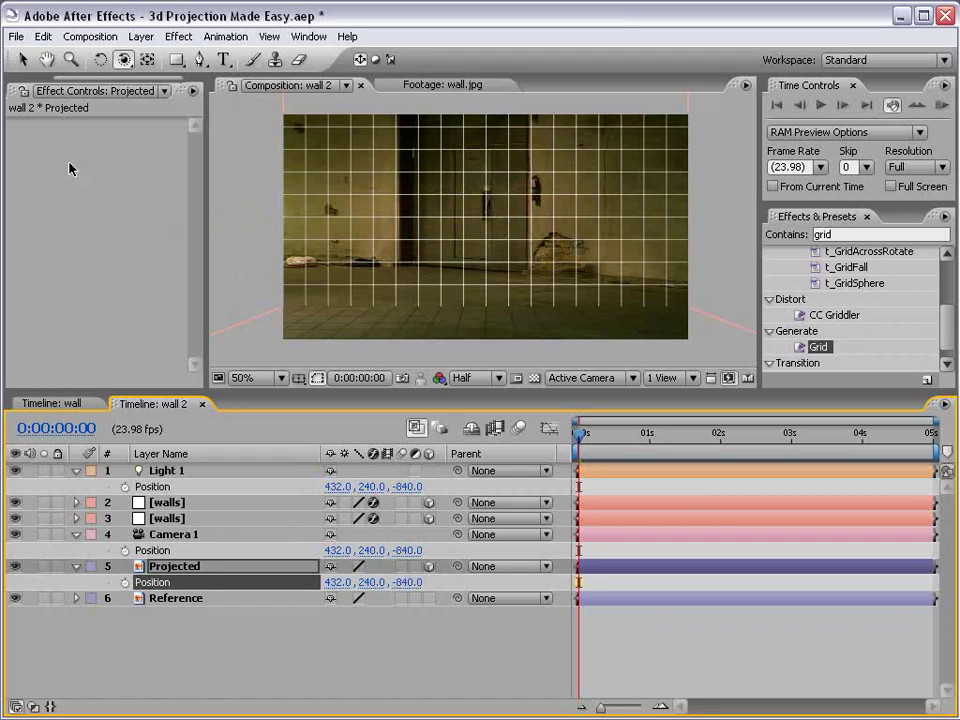
Step: Examine the spot shared by the camera, light and Projected layer close up in the Top view
left_click(621, 388)
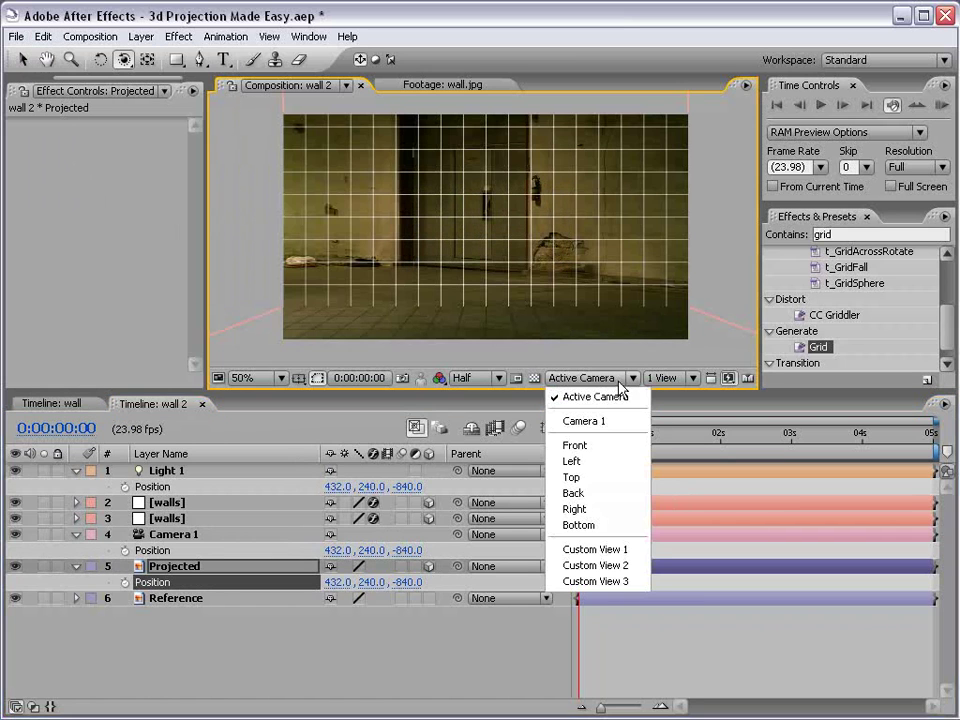
left_click(588, 479)
scroll(520, 300, "down", 4)
left_click_drag(521, 302, 518, 258)
scroll(518, 258, "up", 7)
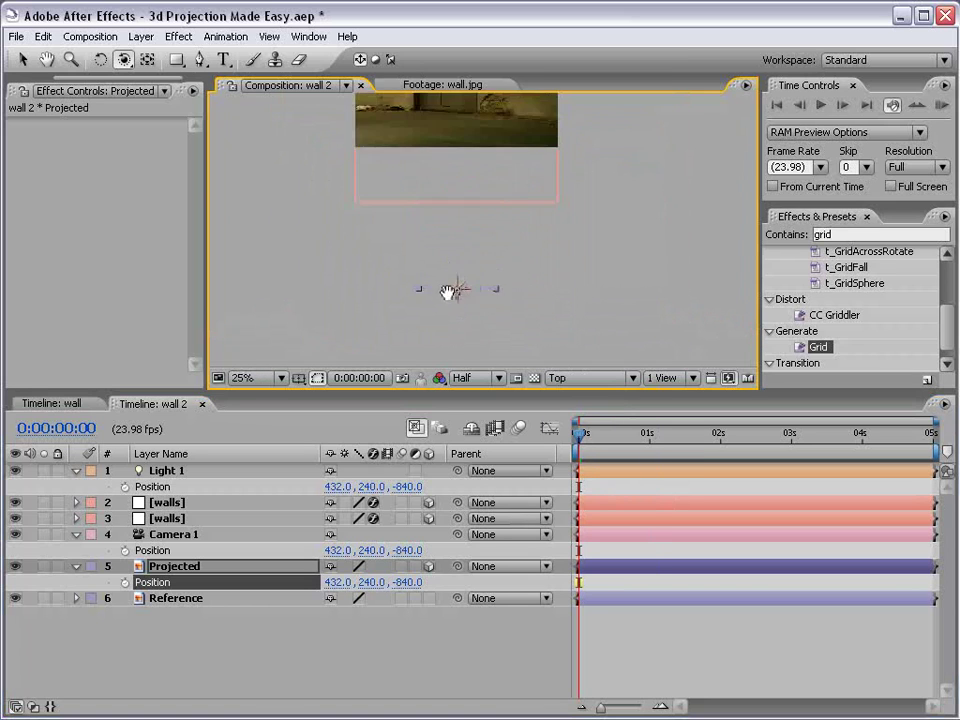
left_click_drag(512, 178, 511, 249)
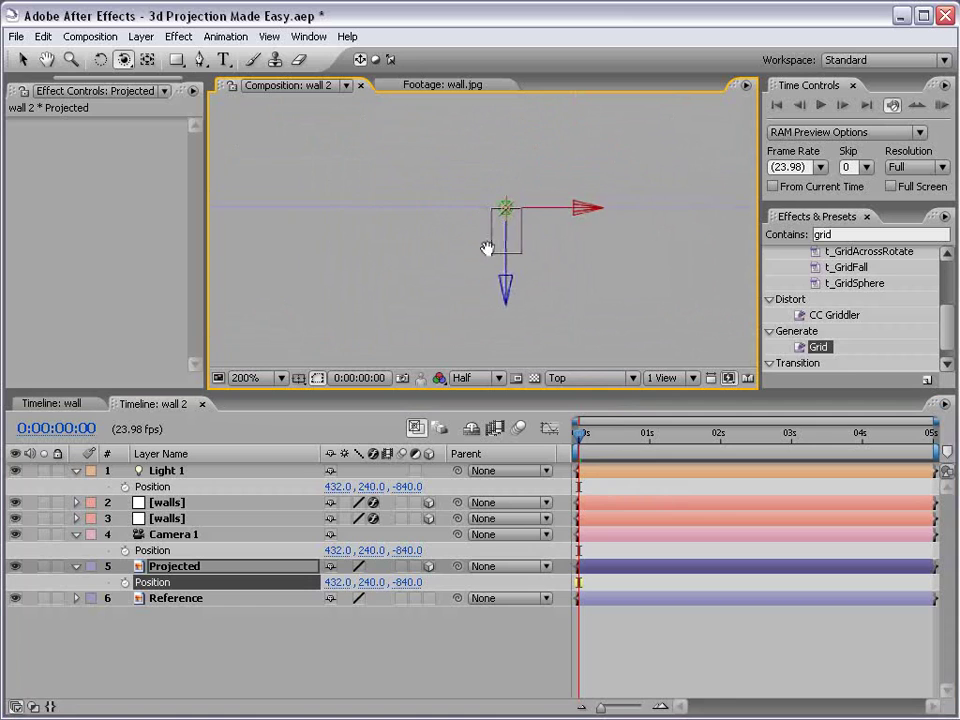
Step: Change the Projected layer's label color to the same red as the walls layers
key("v")
left_click(253, 658)
left_click(184, 568)
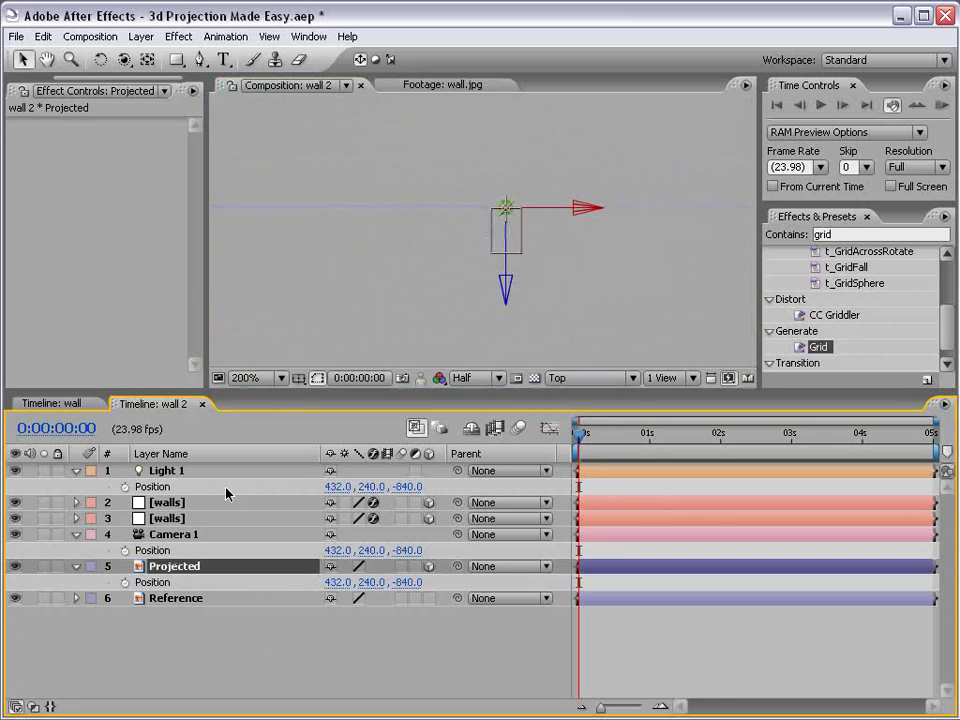
scroll(482, 230, "down", 2)
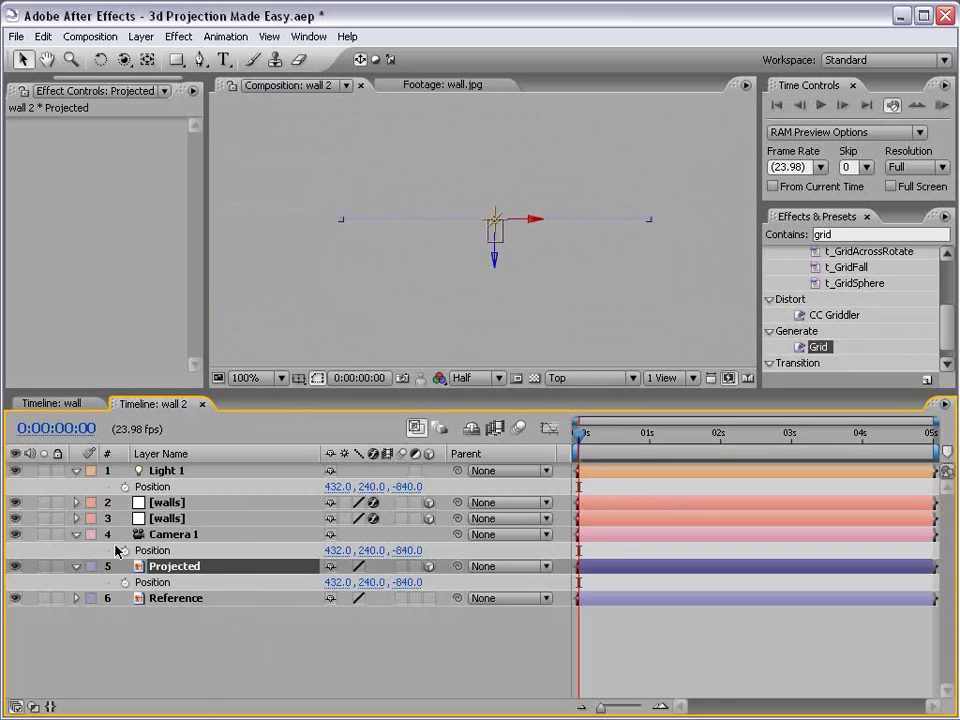
left_click(97, 575)
left_click(125, 634)
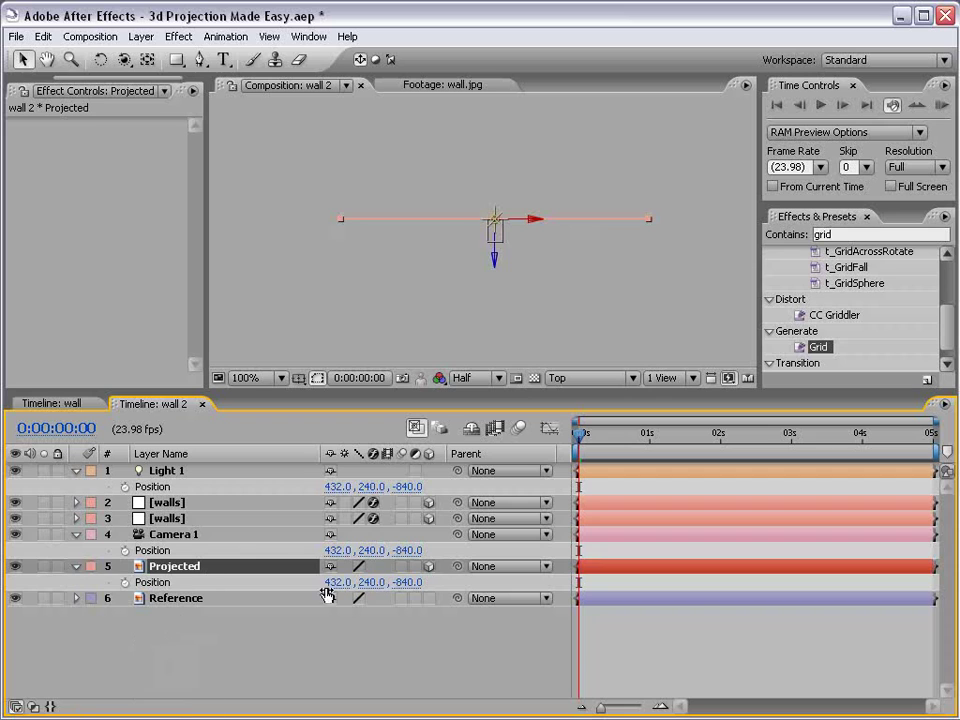
Step: Examine where Camera 1 and Light 1 sit relative to the Projected layer in the Top view
left_click(168, 535)
key("h")
left_click_drag(381, 122, 369, 232)
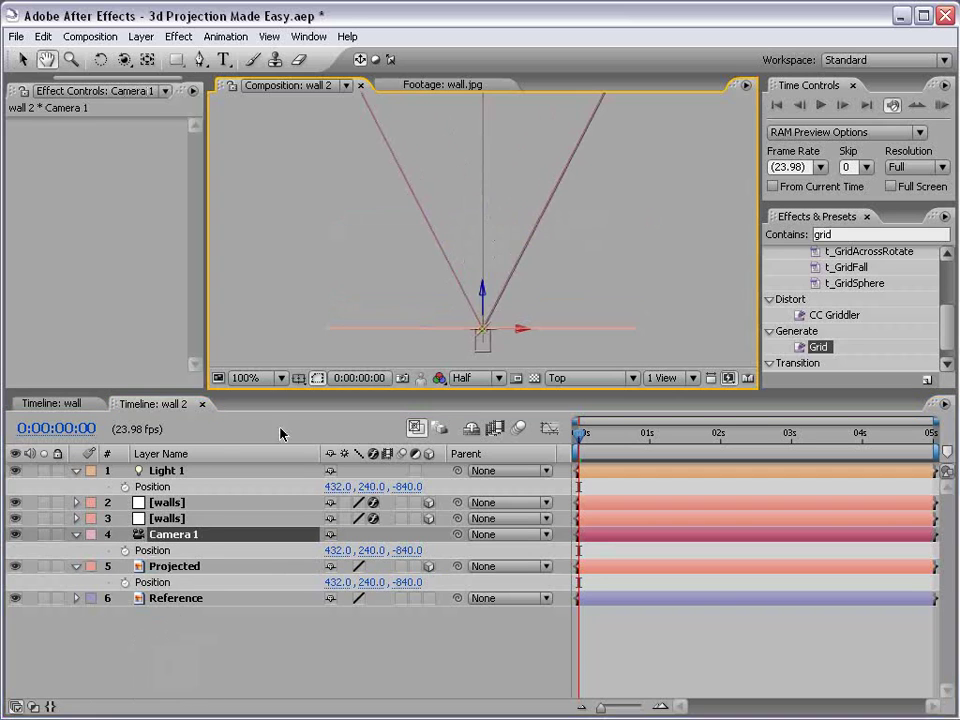
left_click(166, 471)
scroll(497, 332, "up", 1)
left_click_drag(497, 332, 508, 281)
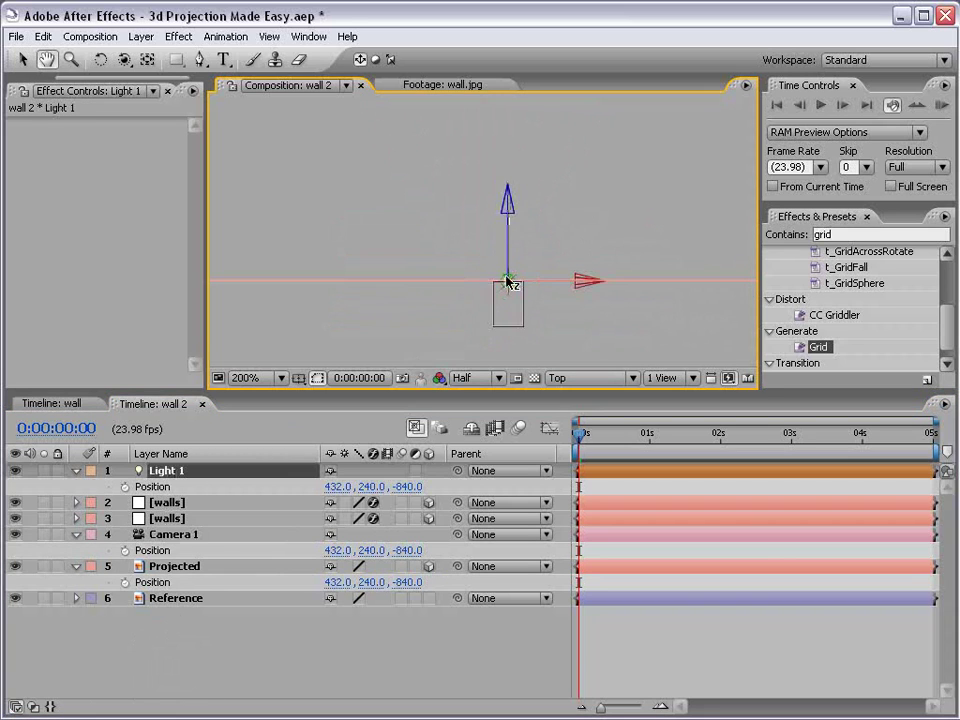
key("comma")
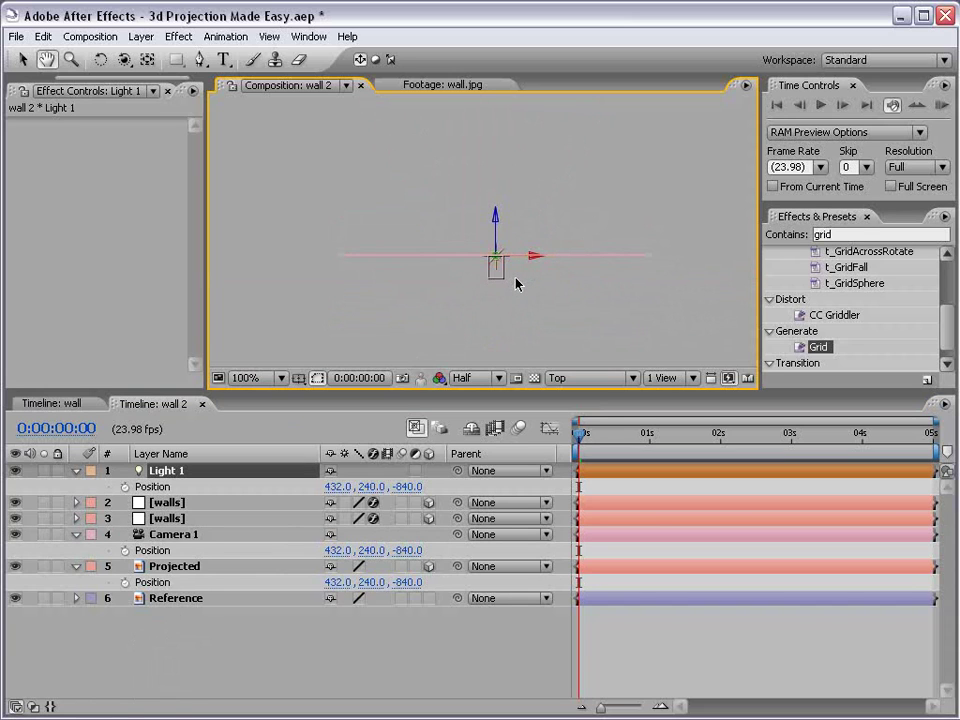
Step: Look at the composition through the Active Camera again and select the Projected layer
left_click(608, 380)
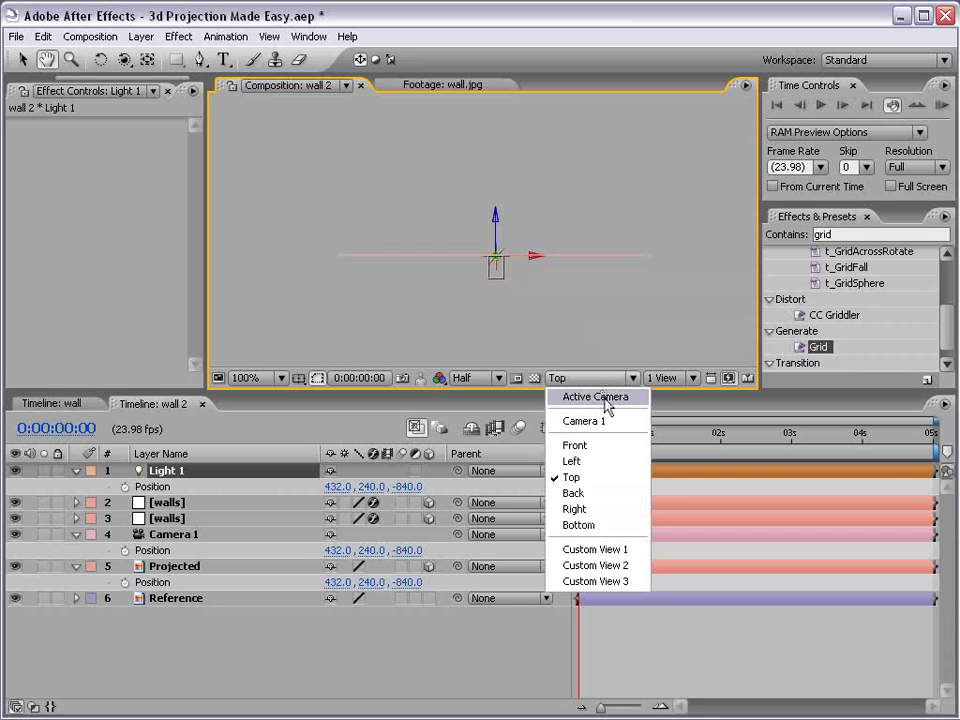
left_click(605, 399)
scroll(497, 274, "down", 6)
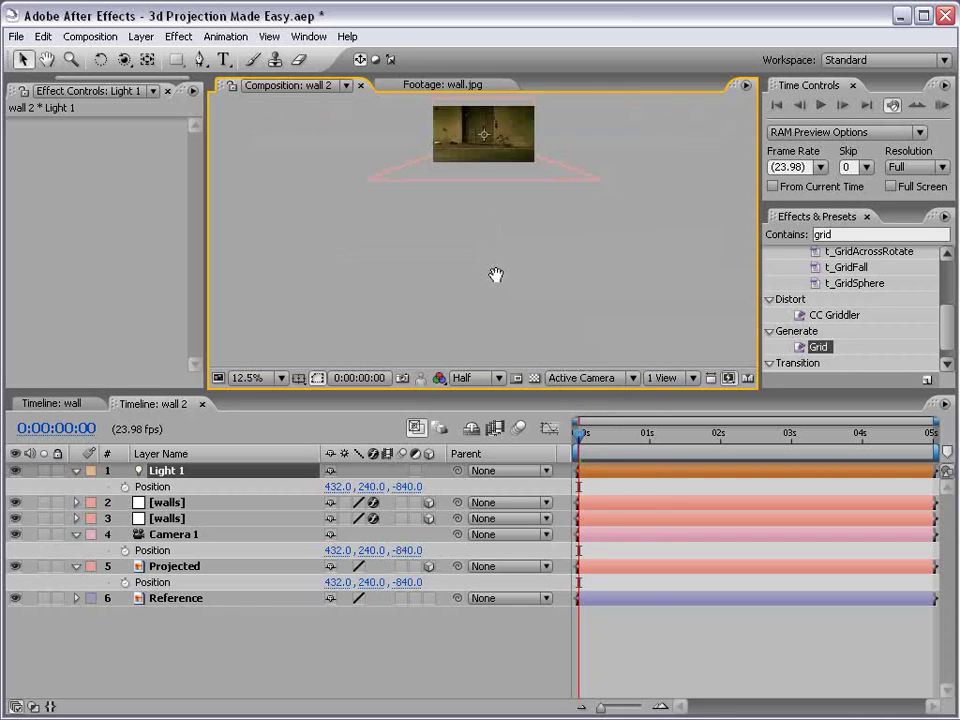
scroll(493, 240, "up", 4)
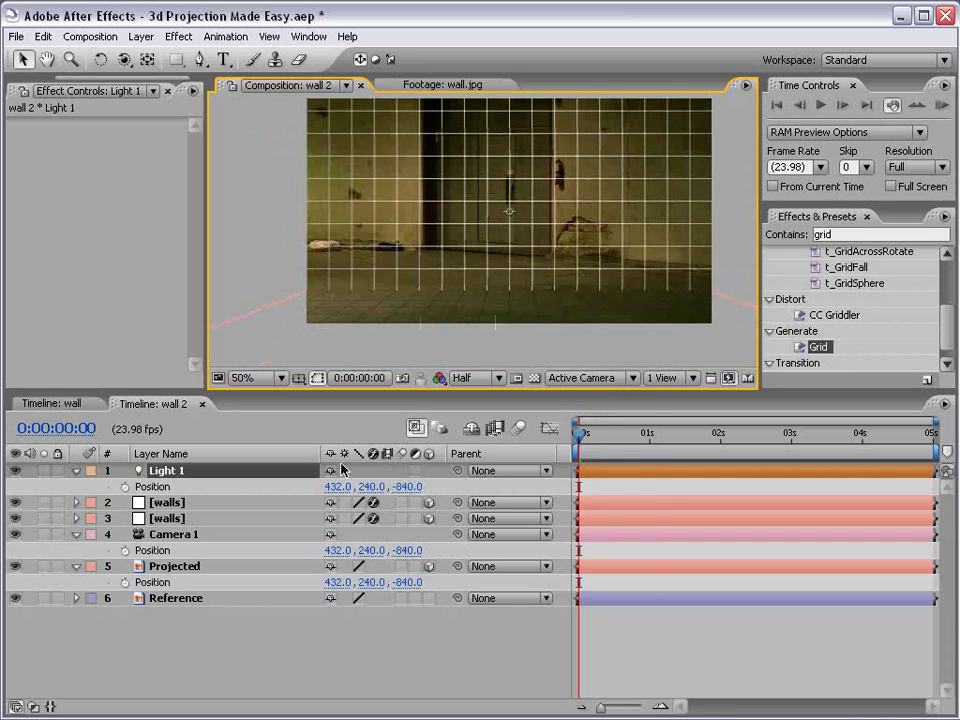
left_click(186, 570)
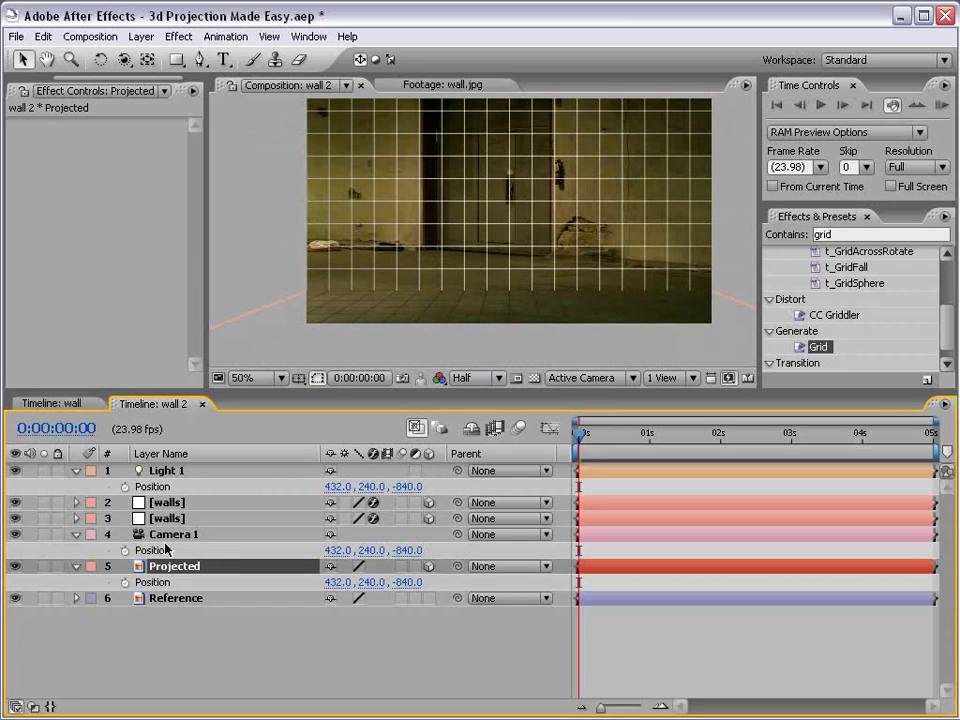
Step: In the Top view, move the Projected layer forward along Z, in front of the camera and light, to about -744
left_click(565, 378)
left_click(572, 478)
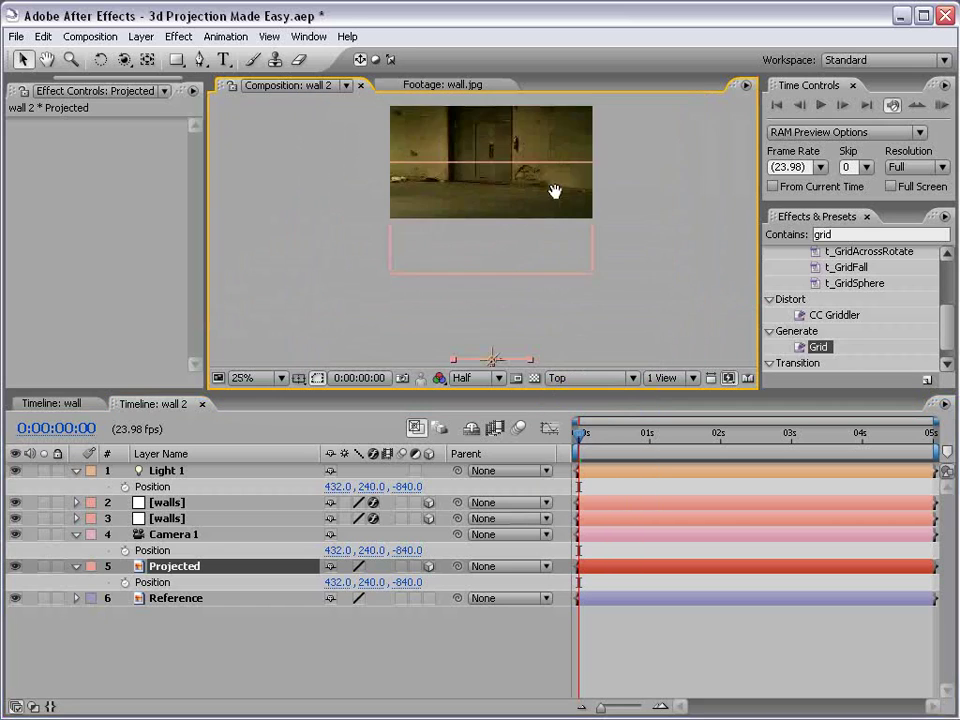
left_click_drag(484, 287, 484, 240)
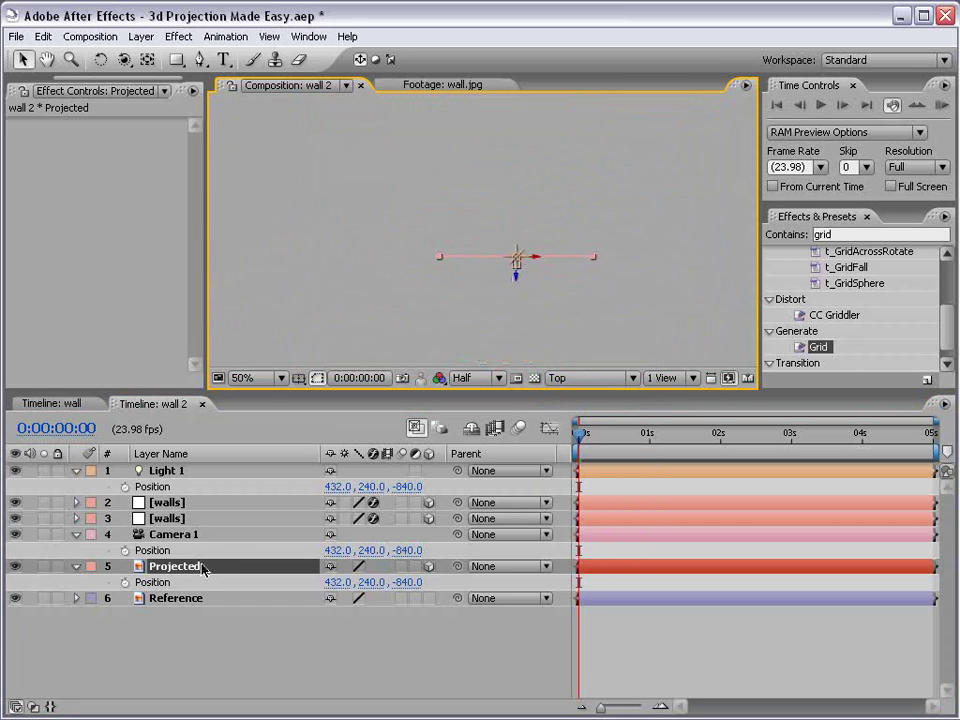
left_click_drag(517, 277, 519, 231)
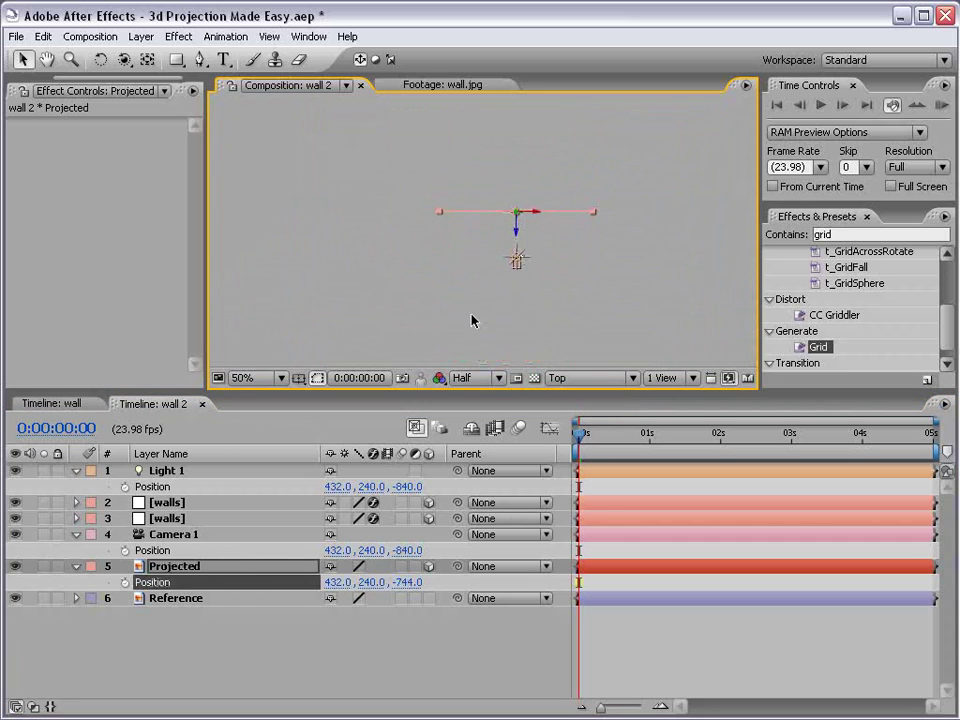
Step: Return to the Active Camera view at Half resolution, with the composition frame in sight
left_click(476, 379)
left_click(474, 395)
left_click(582, 378)
left_click(576, 396)
left_click(497, 381)
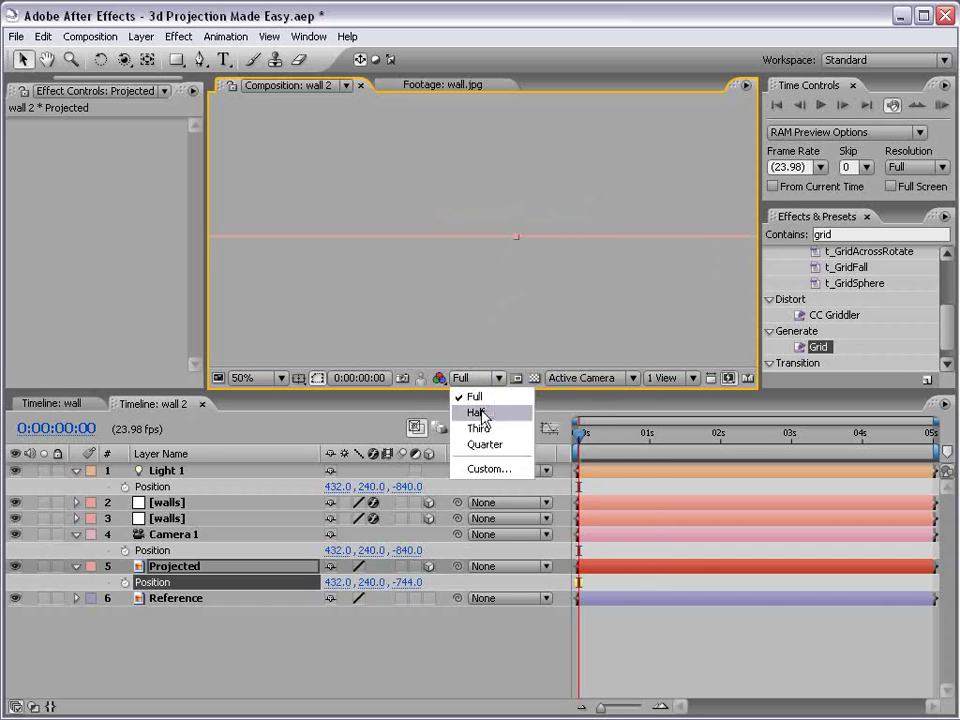
left_click(481, 413)
left_click_drag(482, 176, 477, 306)
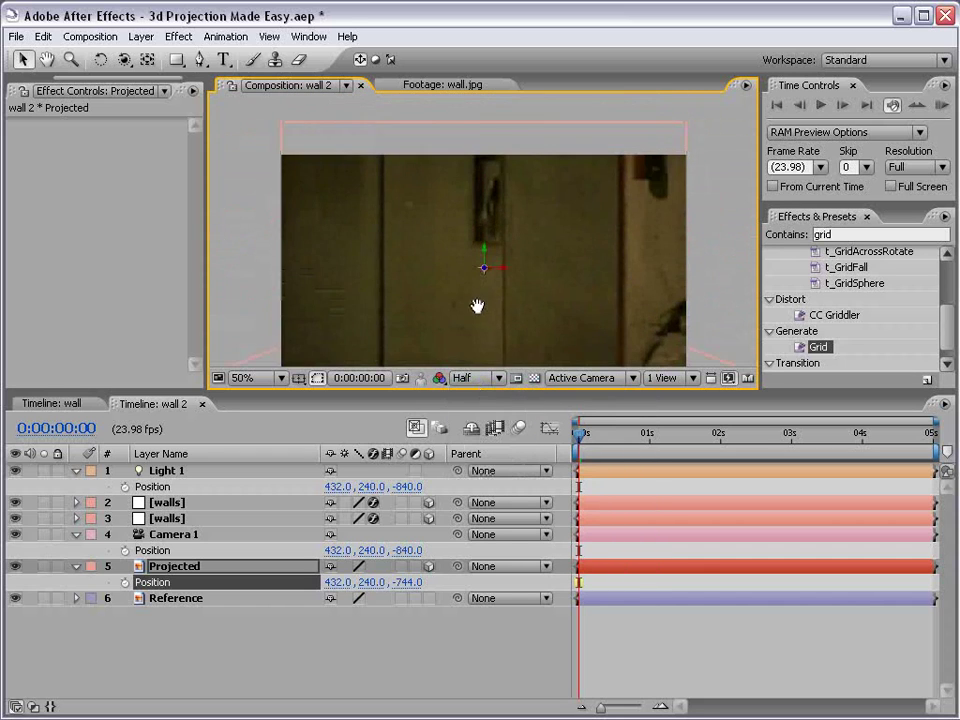
Step: Fine-tune the Projected layer's Z position to -739
left_click_drag(396, 582, 411, 583)
scroll(487, 258, "down", 4)
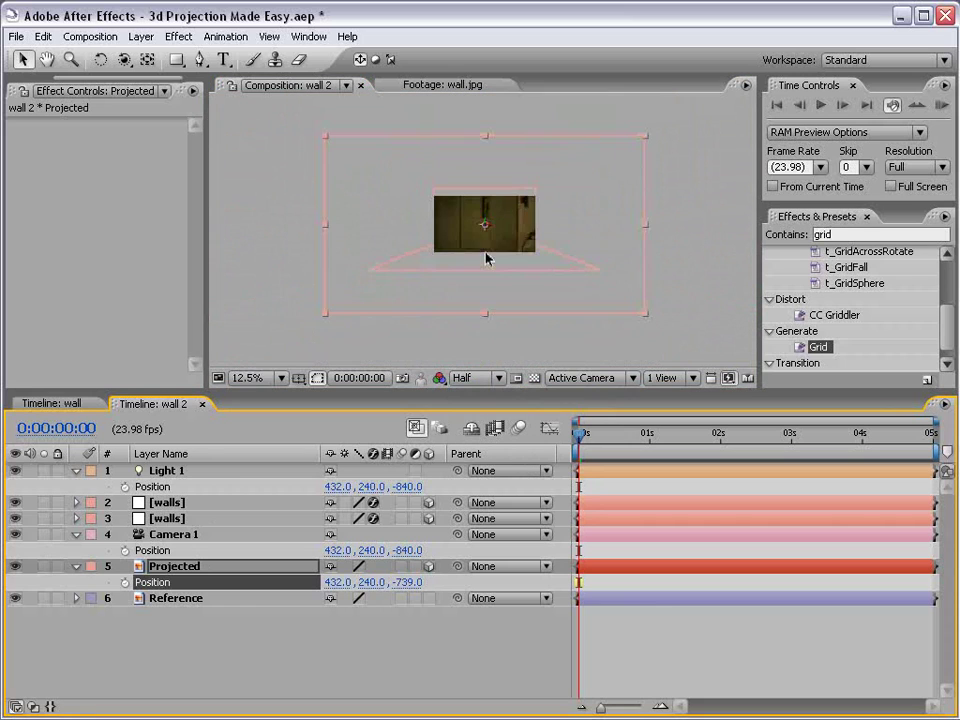
scroll(487, 258, "up", 4)
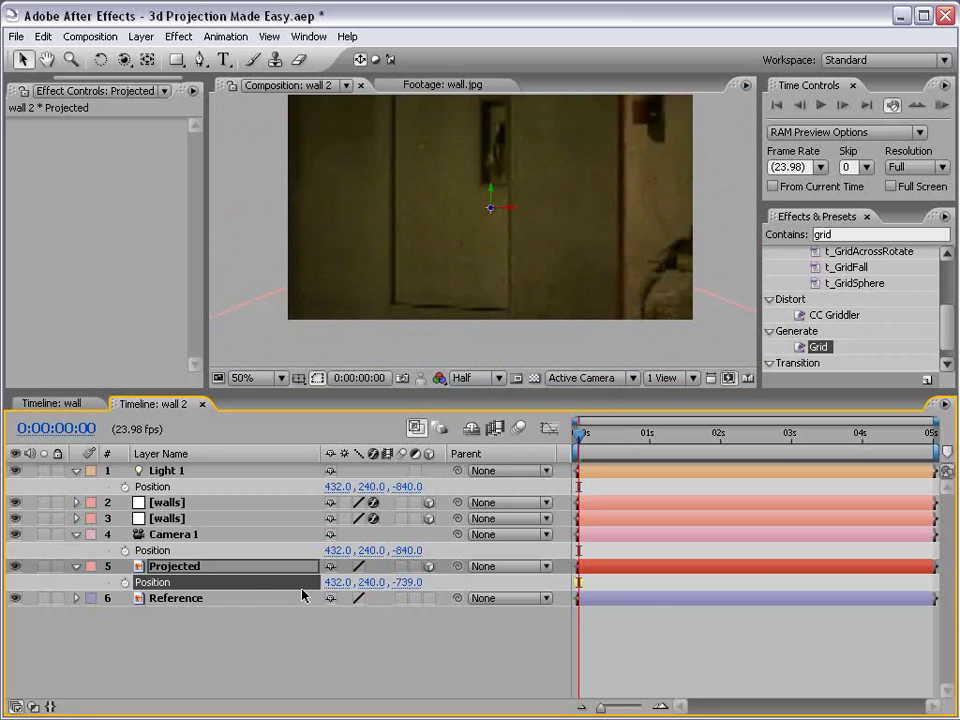
Step: Scale the Projected layer uniformly down to about 12.1% so it just fills the composition frame
key("s")
left_click_drag(373, 584, 358, 582)
scroll(510, 231, "down", 2)
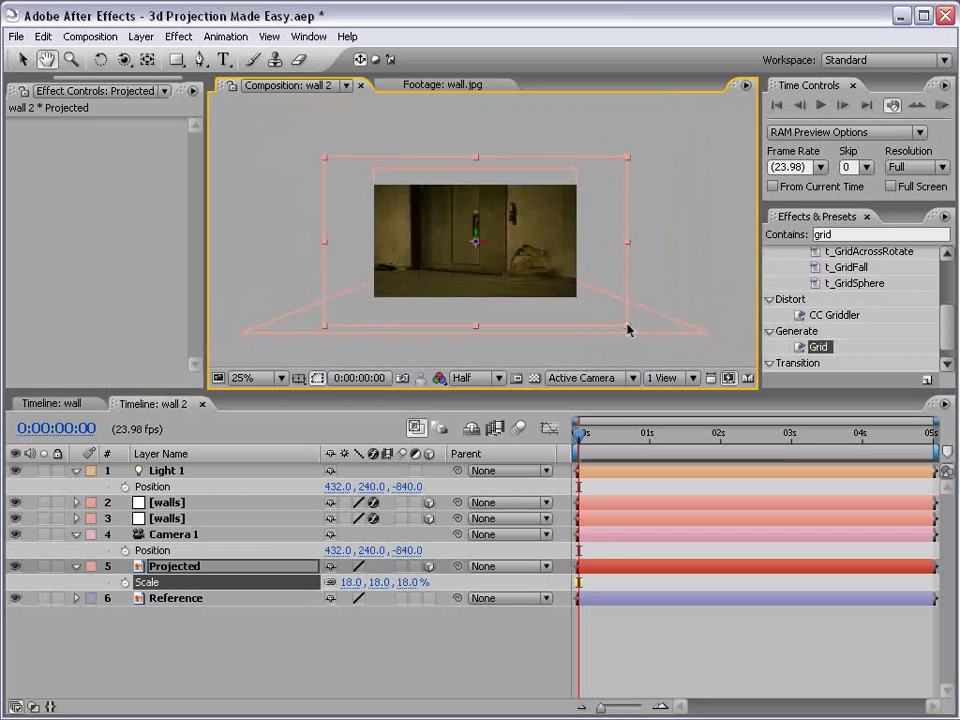
left_click_drag(628, 330, 583, 302)
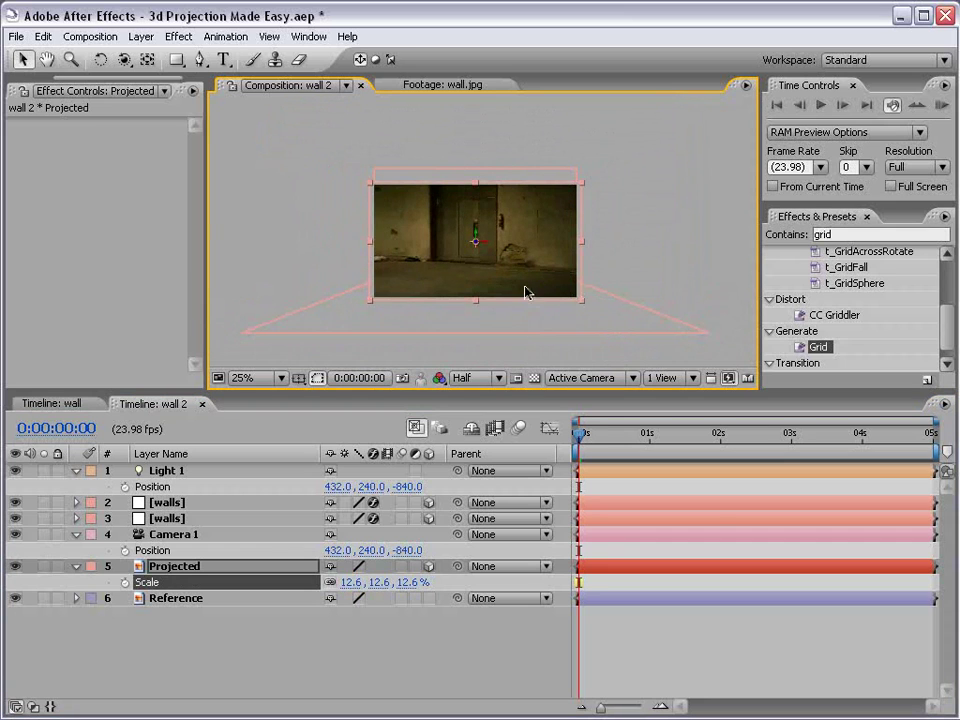
scroll(527, 292, "up", 2)
left_click_drag(686, 300, 677, 297)
scroll(471, 295, "up", 1)
Step: Check the Projected layer's fit at the frame edges and compare it with the layers behind by toggling its visibility
key("space")
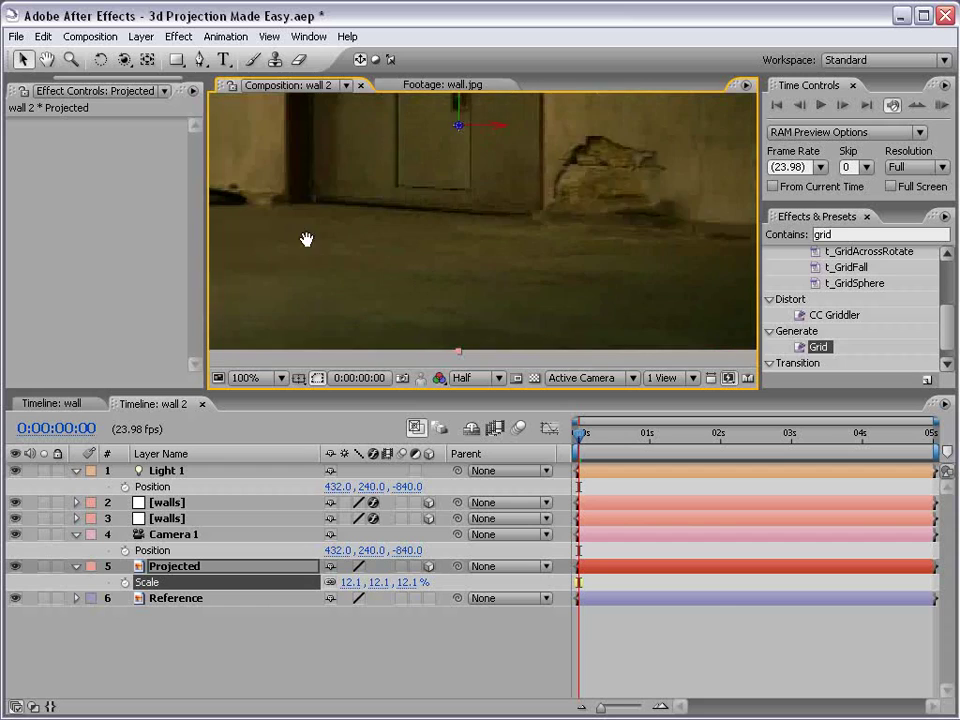
left_click_drag(304, 240, 503, 208)
left_click_drag(550, 171, 499, 208)
left_click_drag(596, 124, 506, 229)
scroll(476, 279, "down", 1)
left_click(17, 567)
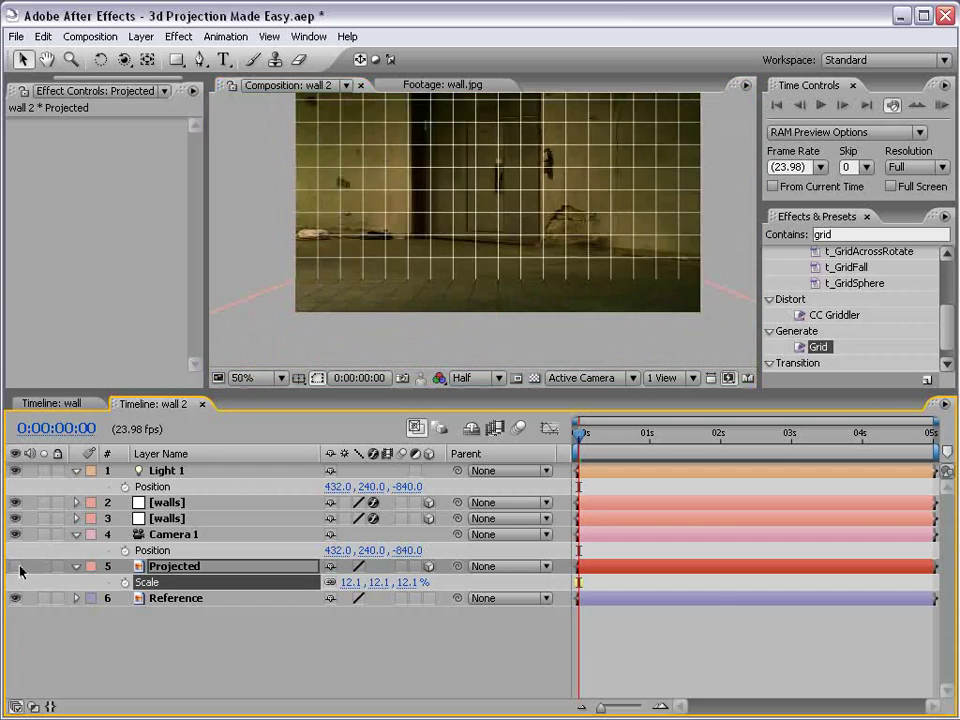
left_click(17, 567)
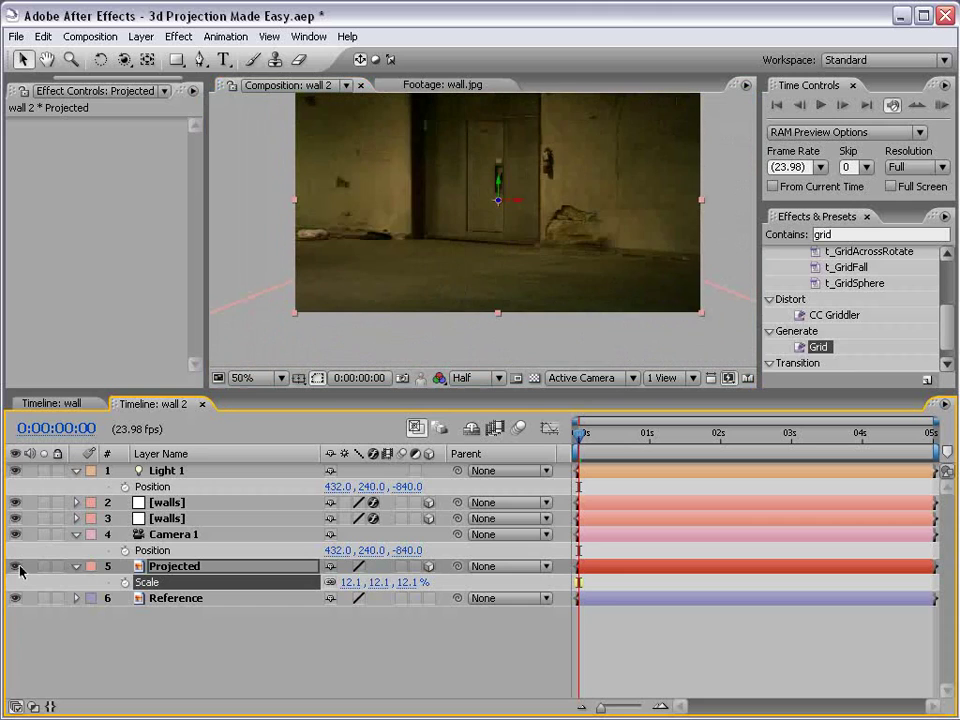
Step: Lock the Reference layer and reselect the Projected layer
left_click(195, 600)
left_click(57, 598)
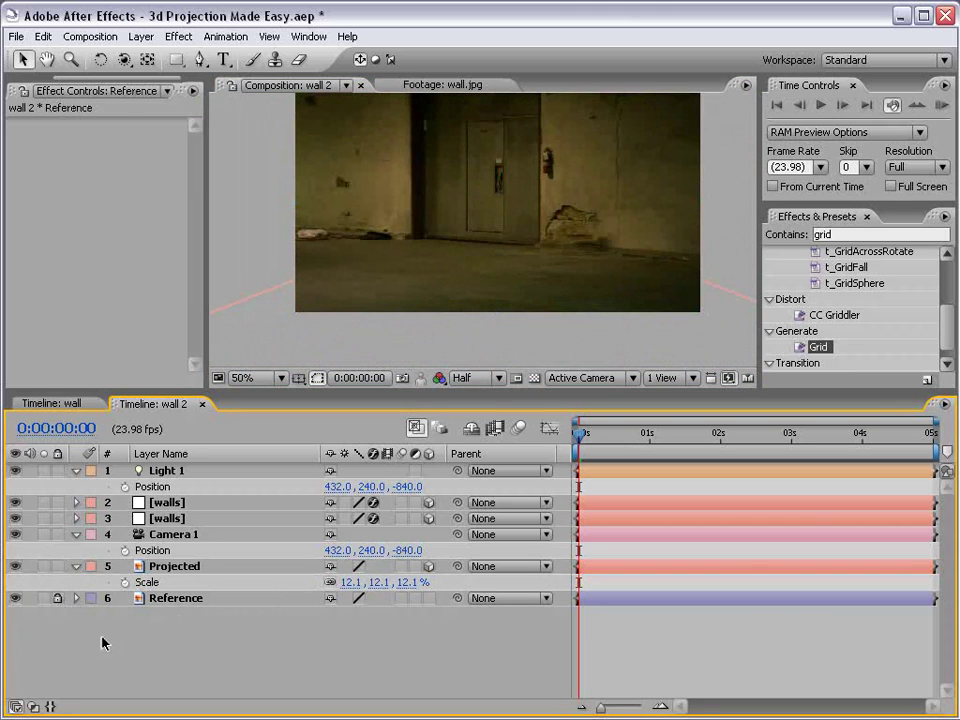
left_click(172, 567)
left_click_drag(531, 199, 518, 233)
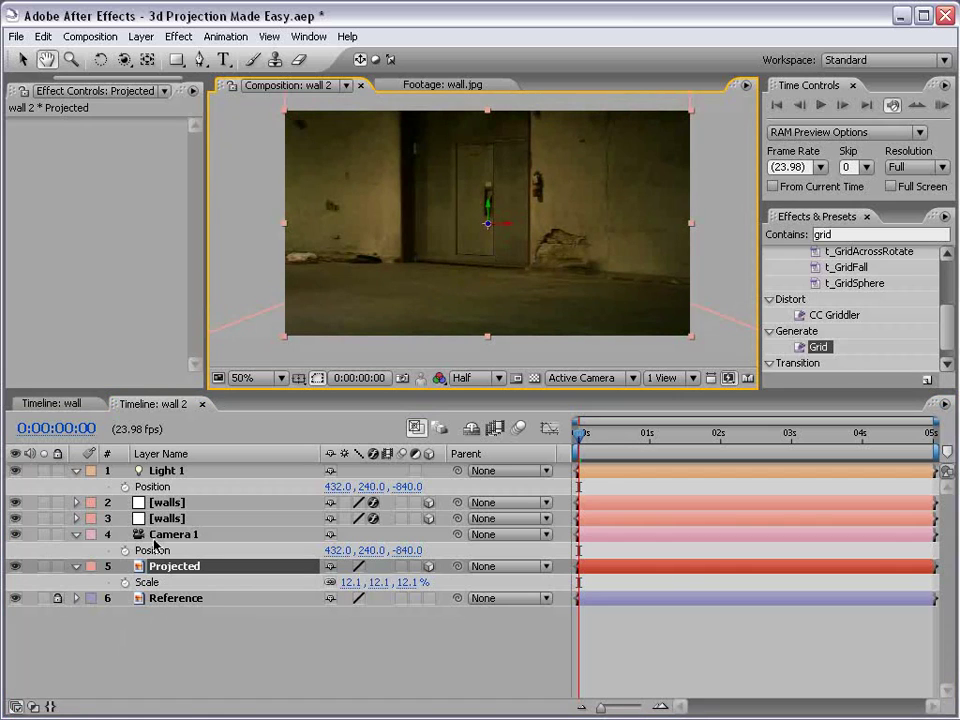
Step: Reveal the Projected layer's Material Options in a taller timeline area and set Light Transmission to 100%
left_click(97, 567)
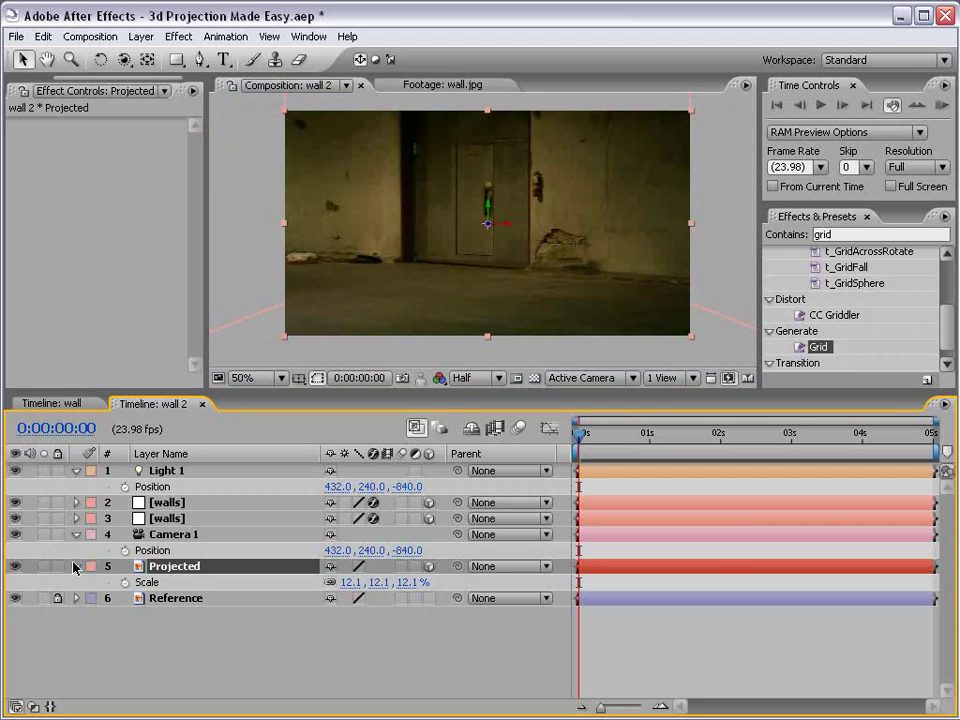
left_click_drag(165, 394, 165, 336)
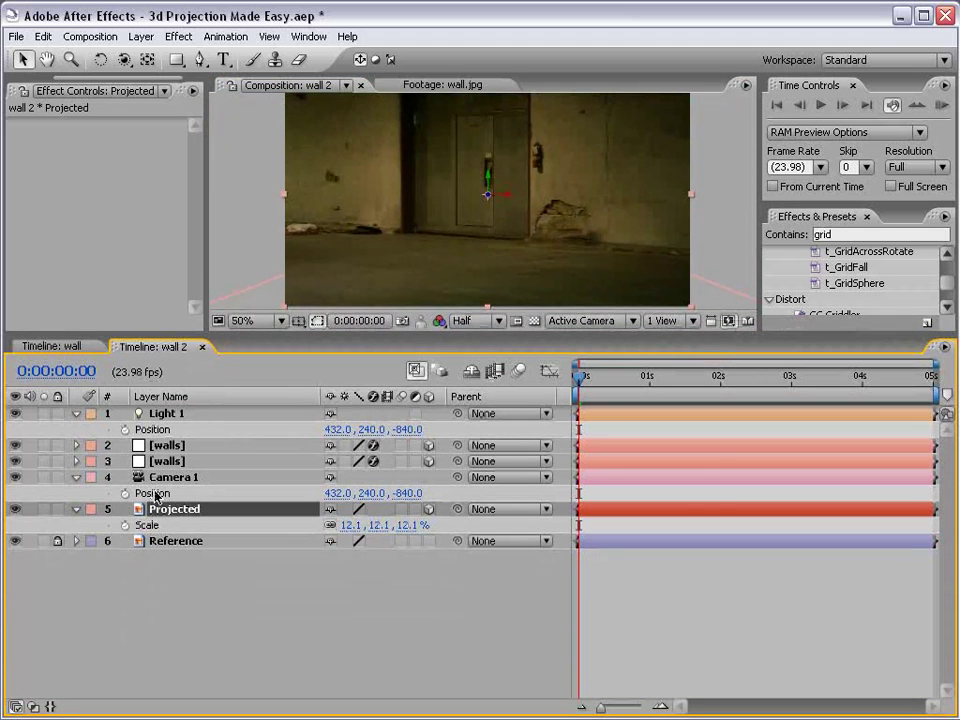
key("a")
key("a")
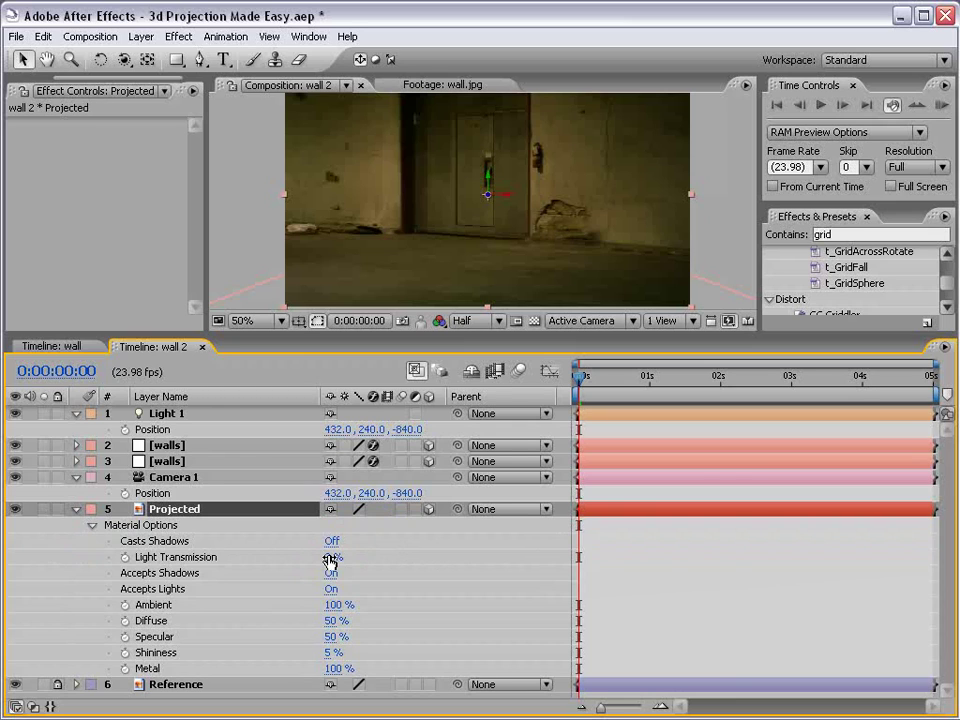
left_click_drag(330, 561, 495, 567)
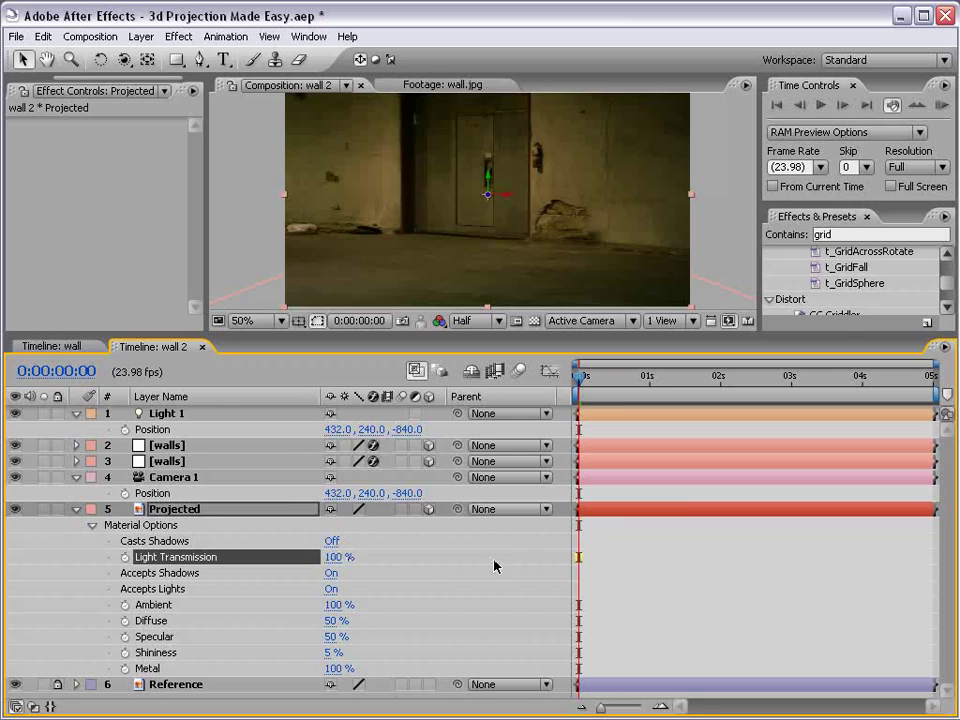
Step: Enlarge the timeline area further and check Light 1's Light Options, including its Casts Shadows setting
left_click(75, 418)
left_click_drag(120, 334, 120, 247)
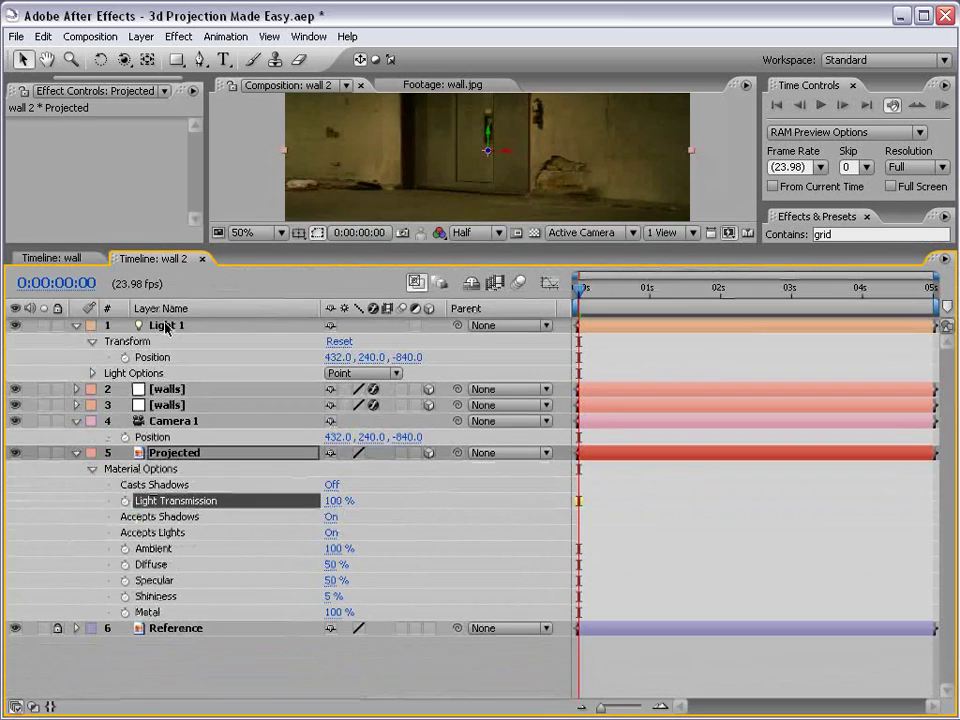
left_click(172, 326)
key("a")
key("a")
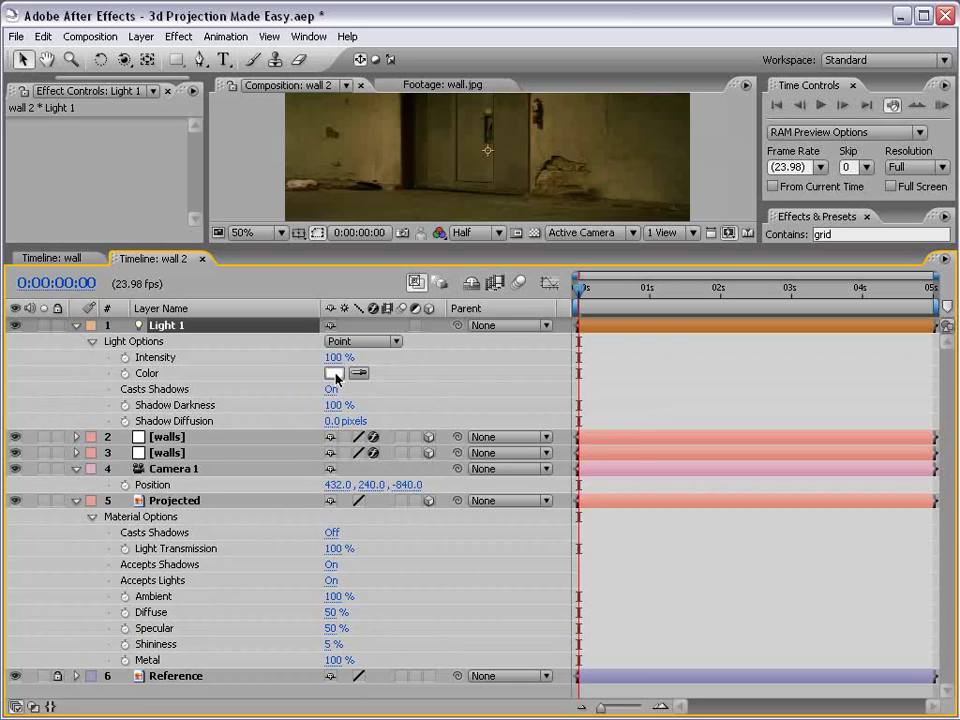
Step: Collapse the properties of Light 1 and Camera 1 and select the Projected layer
left_click(76, 325)
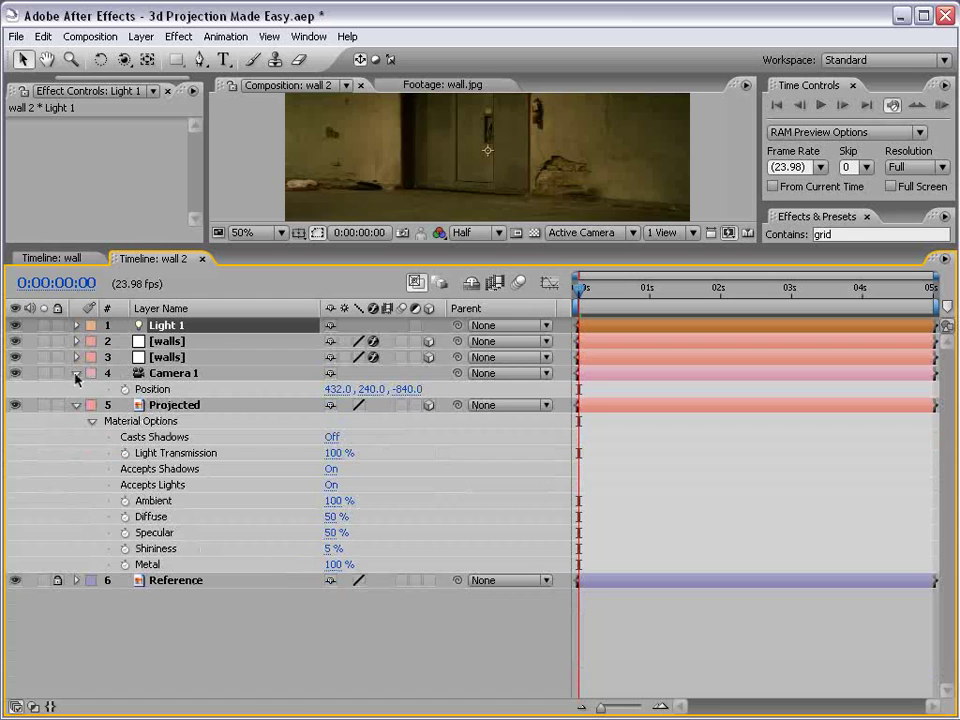
left_click(76, 376)
left_click(165, 389)
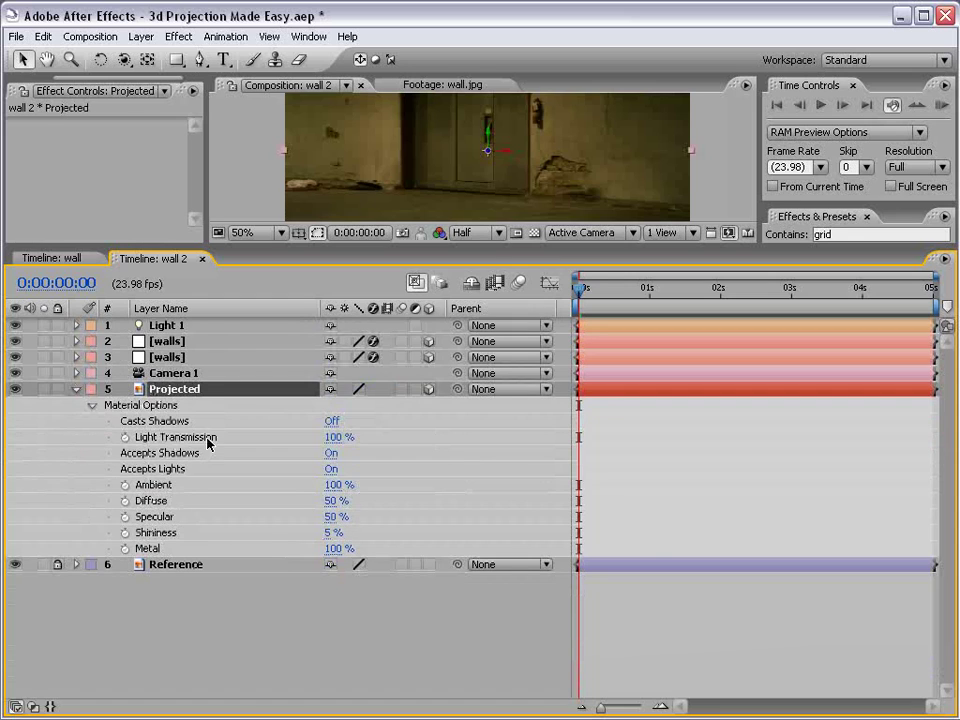
Step: Set the Projected layer's Casts Shadows to Only, collapse its properties and slightly enlarge the timeline area
left_click(331, 421)
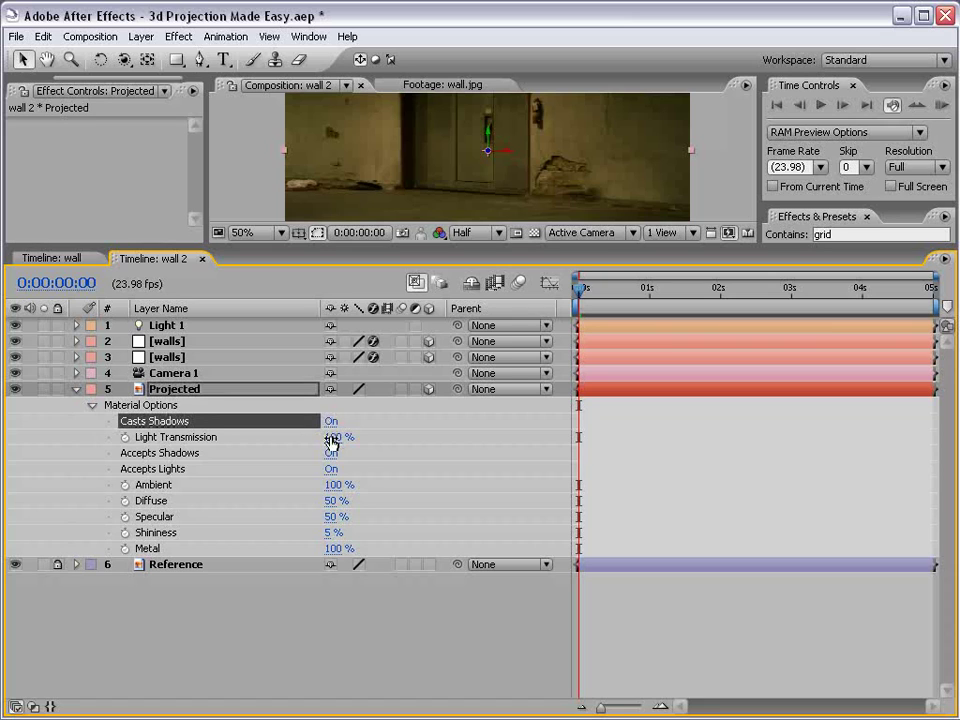
left_click(332, 424)
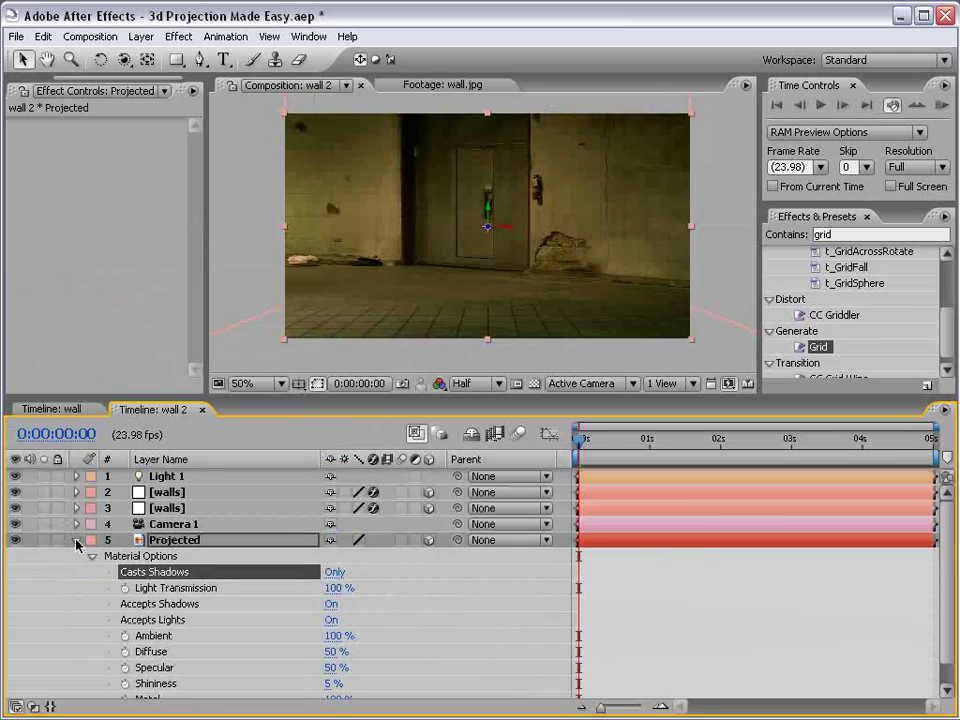
left_click(77, 541)
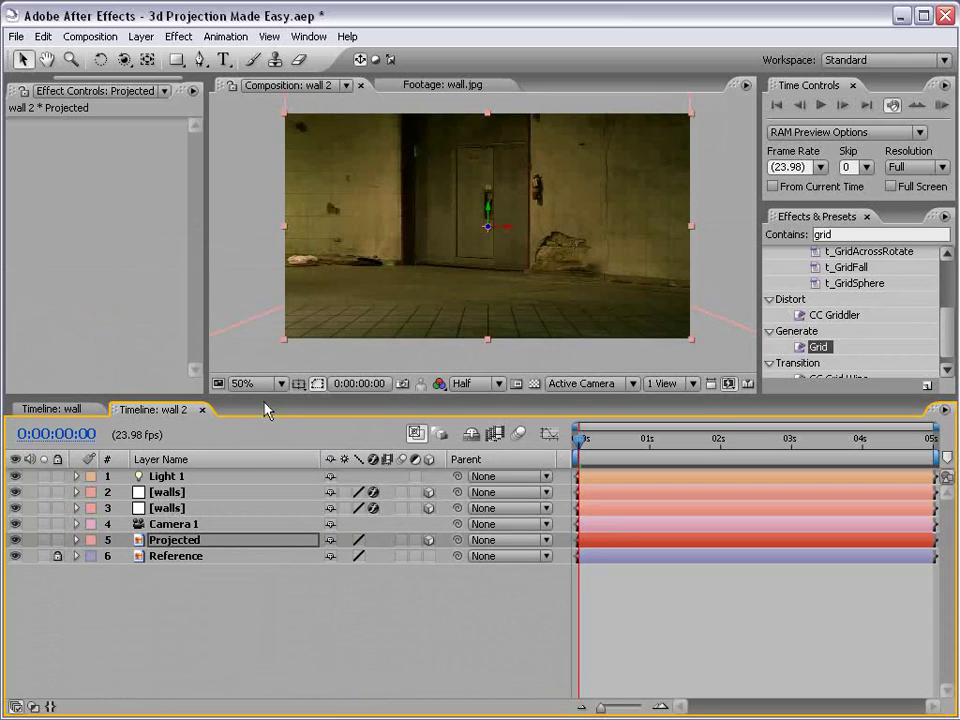
left_click_drag(264, 401, 264, 388)
Step: Compare the projection with the effects of both walls layers switched off and back on
left_click(172, 497)
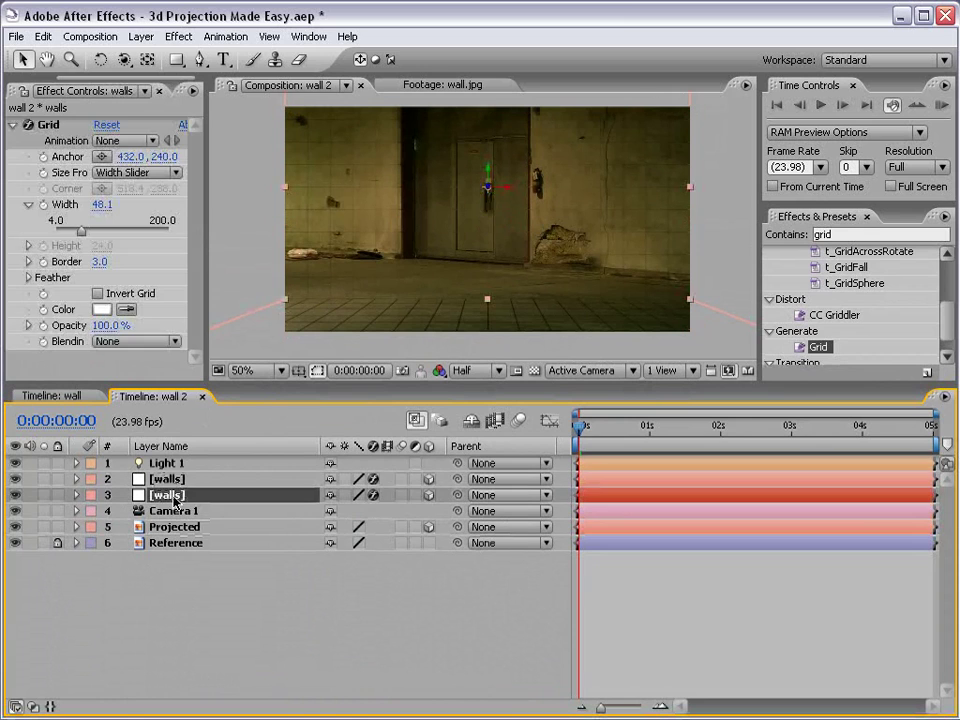
left_click_drag(372, 479, 373, 495)
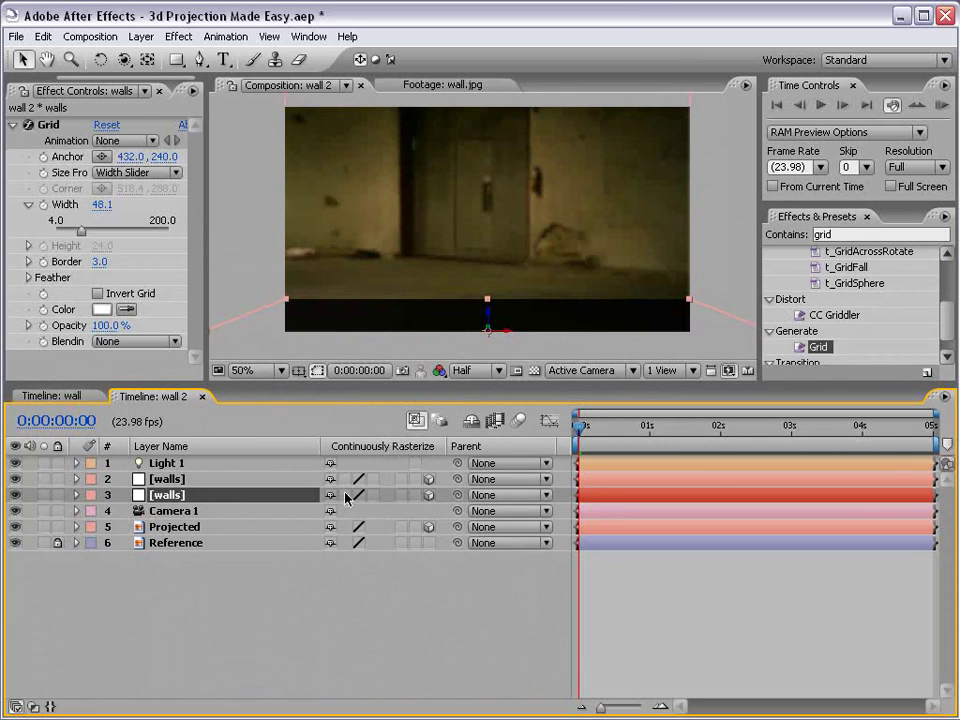
left_click_drag(373, 495, 373, 479)
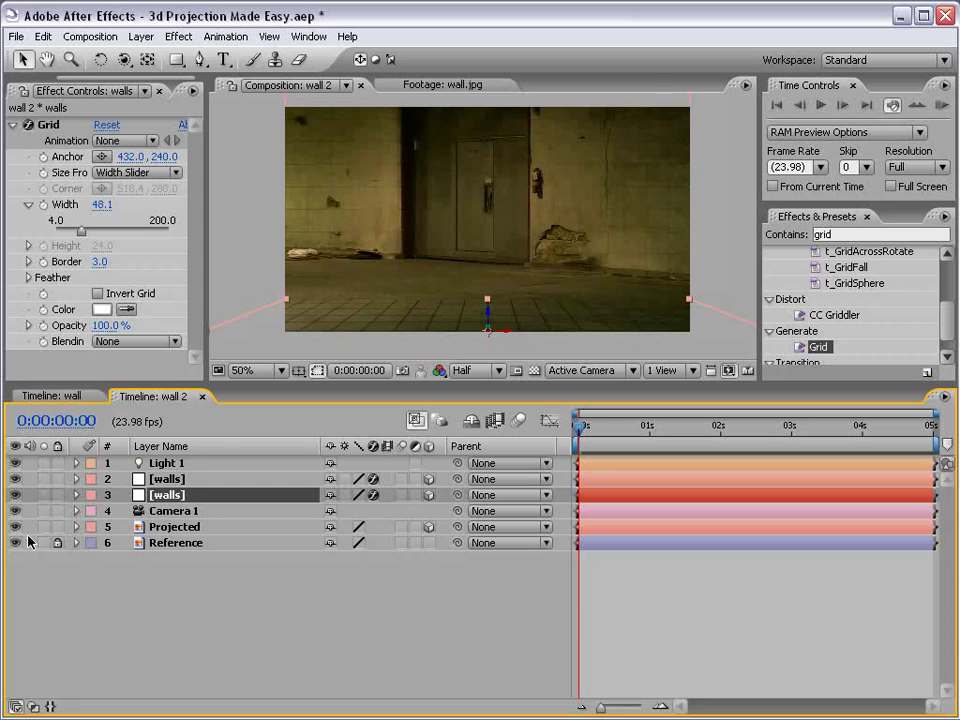
Step: Reveal the Material Options of both walls layers, set Accepts Lights to Off for both, and collapse their properties
left_click(167, 479, "shift")
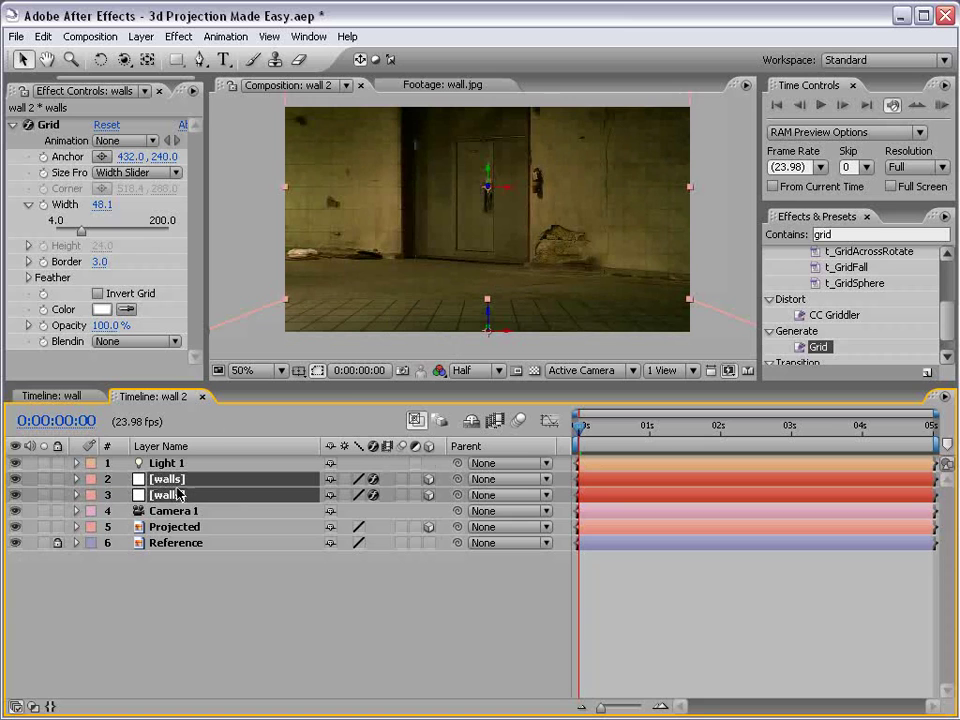
key("a")
key("a")
left_click_drag(208, 390, 213, 251)
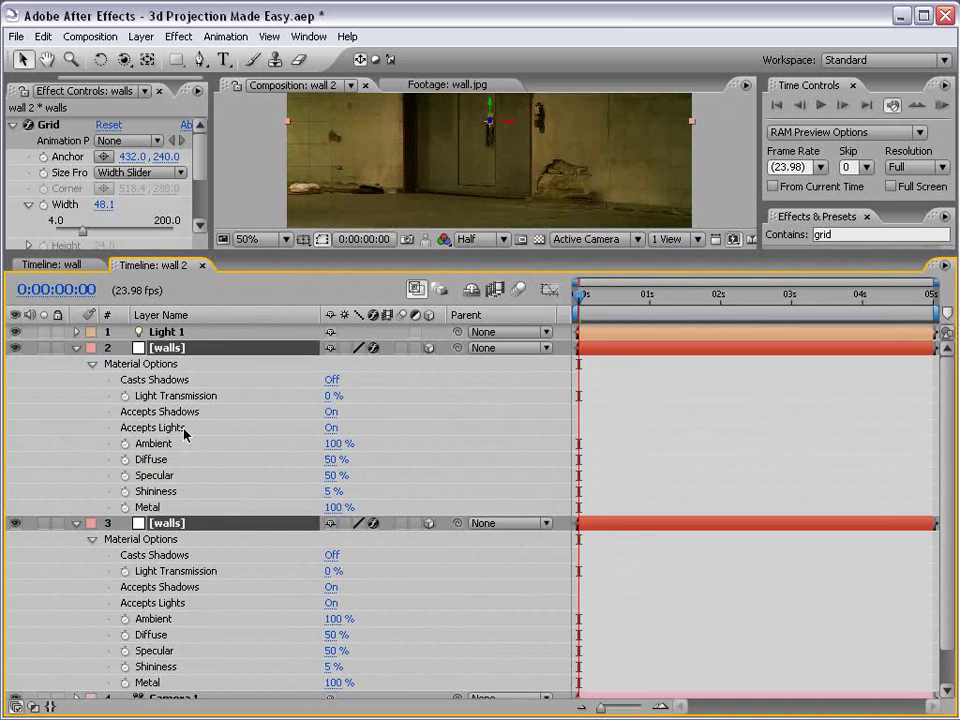
left_click(330, 428)
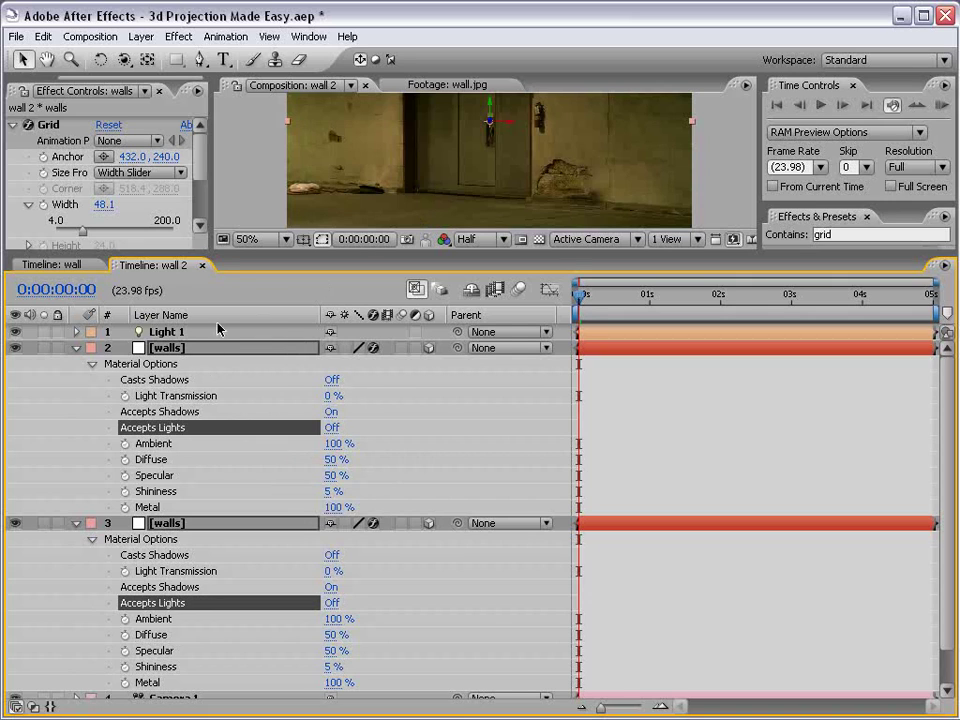
left_click(77, 348)
left_click(77, 364)
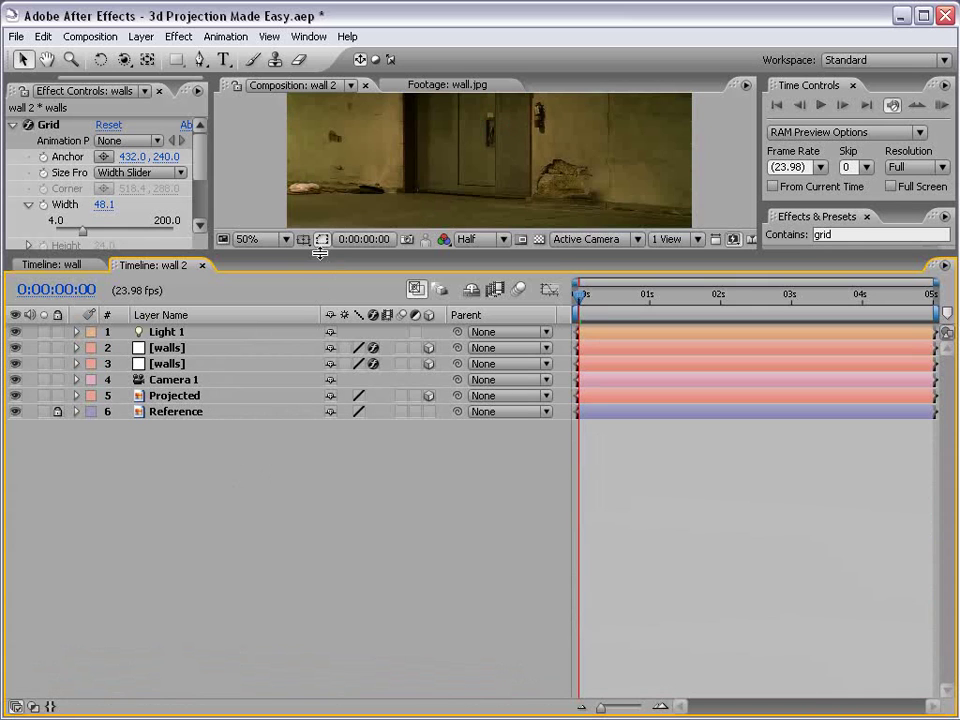
Step: Enlarge the composition viewer, turn off the effects on both walls layers and hide the Reference layer
left_click_drag(317, 253, 313, 391)
left_click_drag(373, 485, 373, 501)
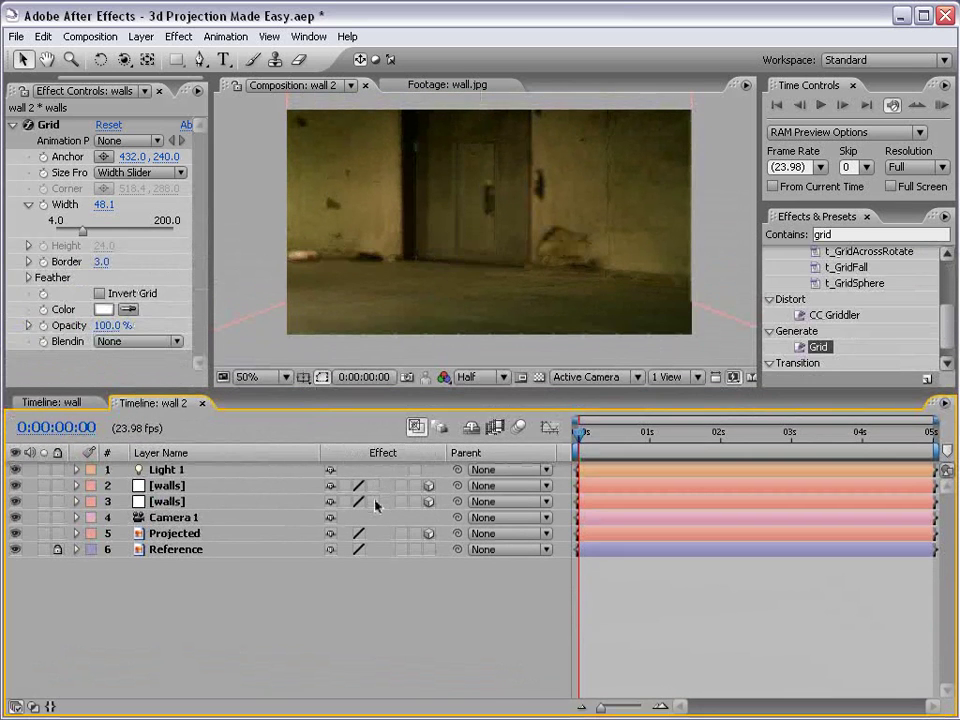
left_click(15, 550)
left_click(173, 517)
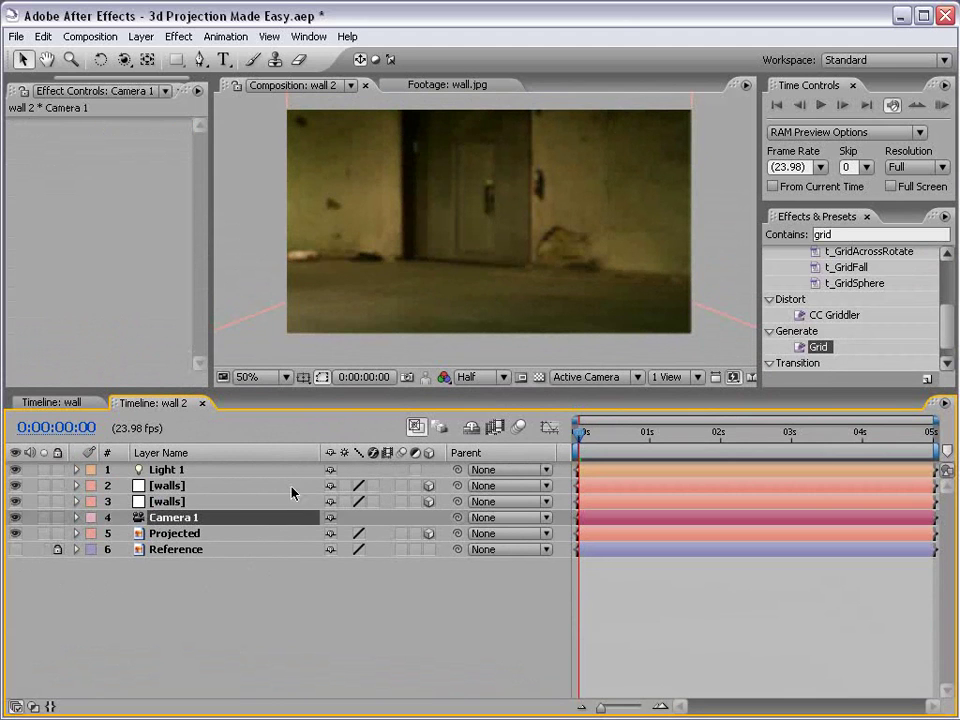
left_click(170, 469)
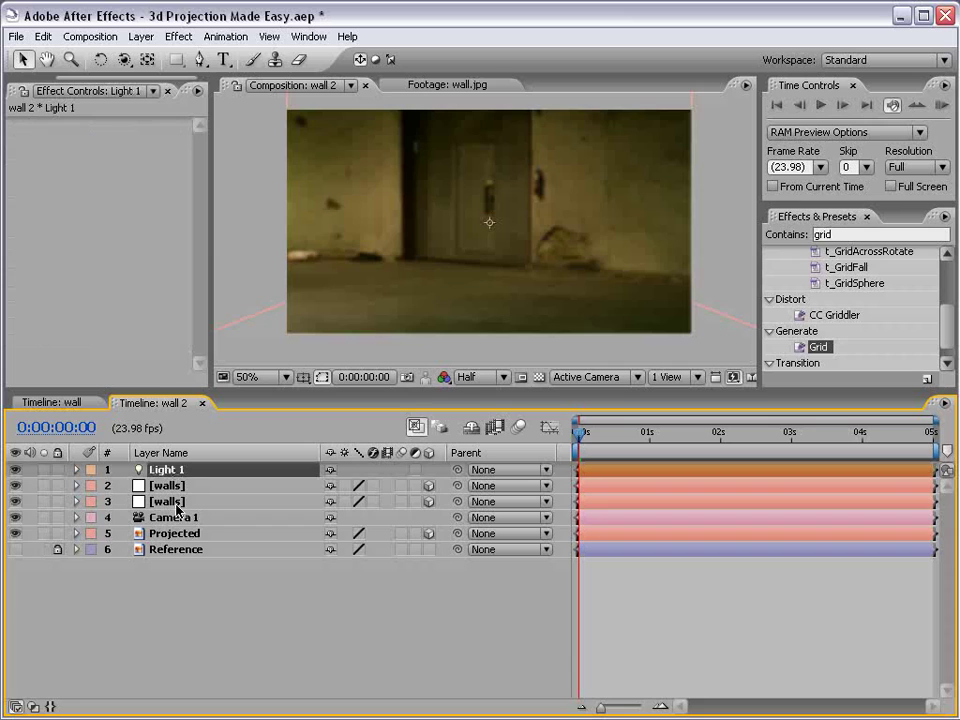
left_click(180, 520)
left_click(218, 534)
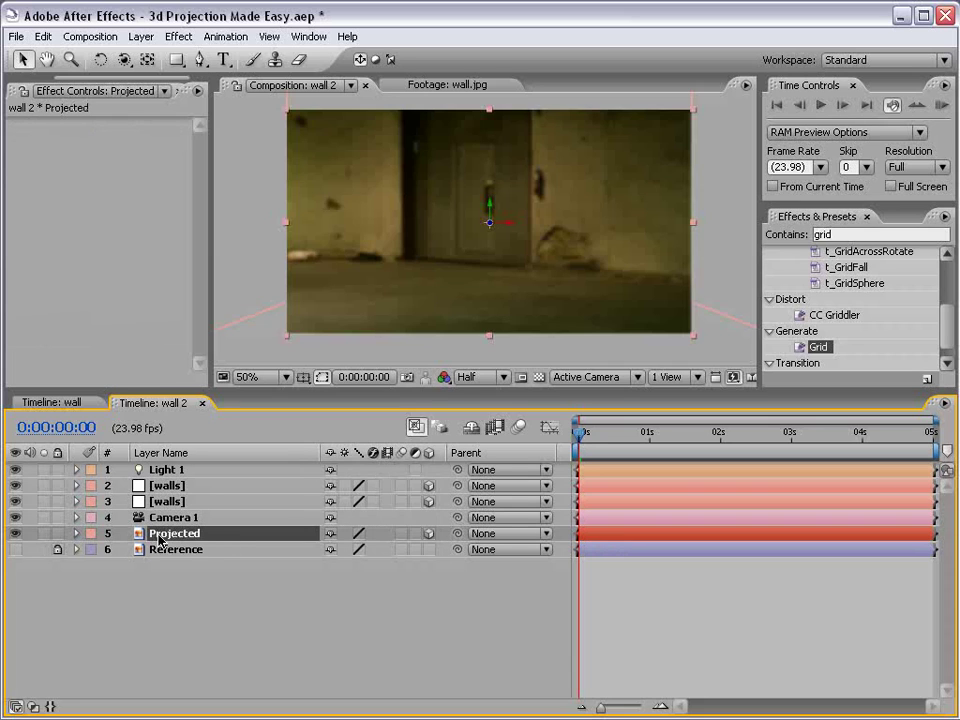
left_click(187, 518)
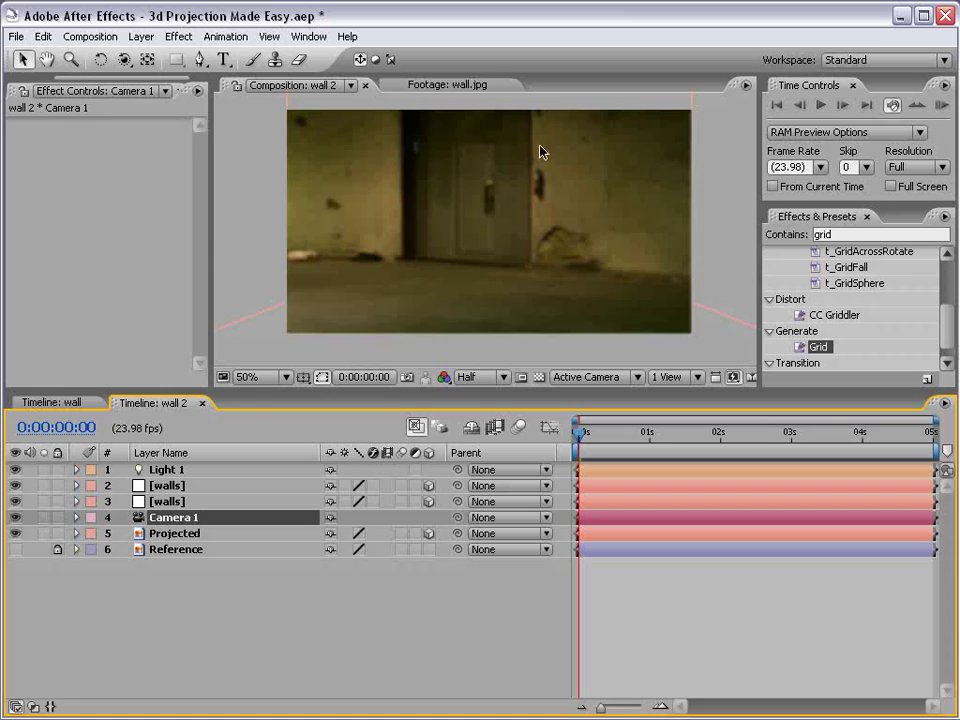
Step: Parent the Projected layer and Light 1 to Camera 1
left_click(187, 538)
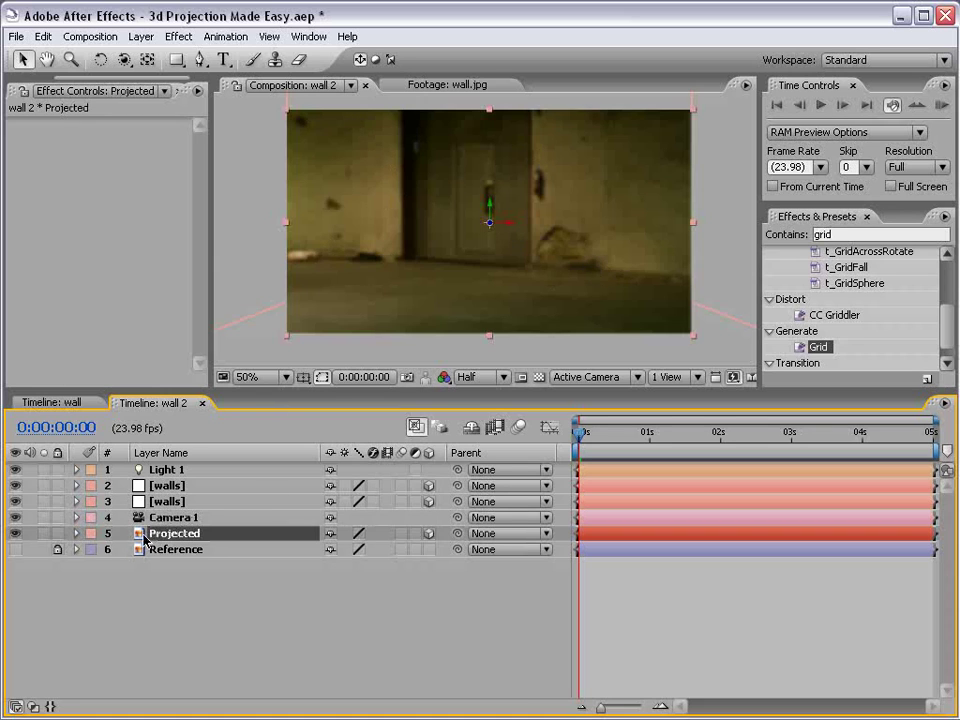
left_click_drag(461, 538, 162, 522)
left_click(155, 469)
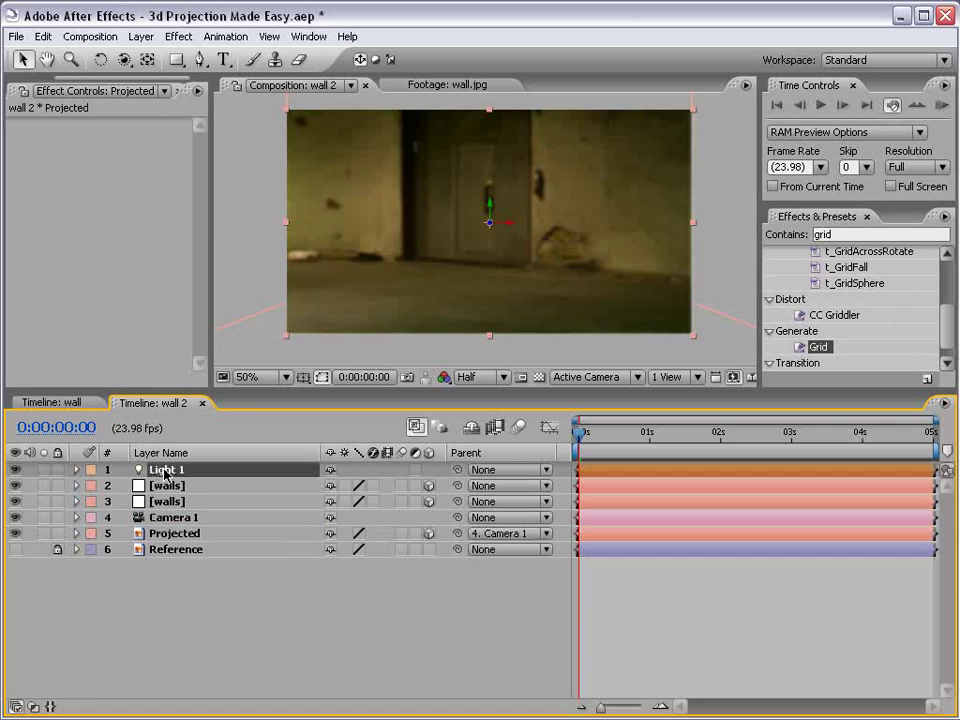
left_click_drag(456, 470, 190, 519)
Step: Orbit Camera 1 around the scene to check how the projection behaves with the light and photo parented to it
left_click(180, 519)
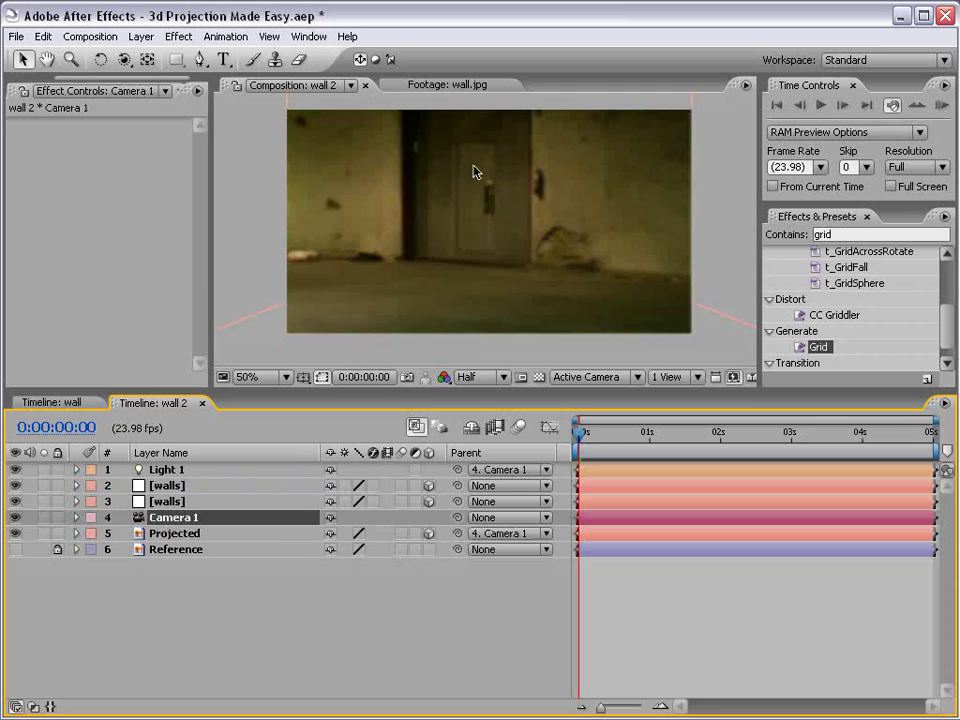
key("c")
left_click_drag(403, 240, 375, 252)
left_click(200, 519)
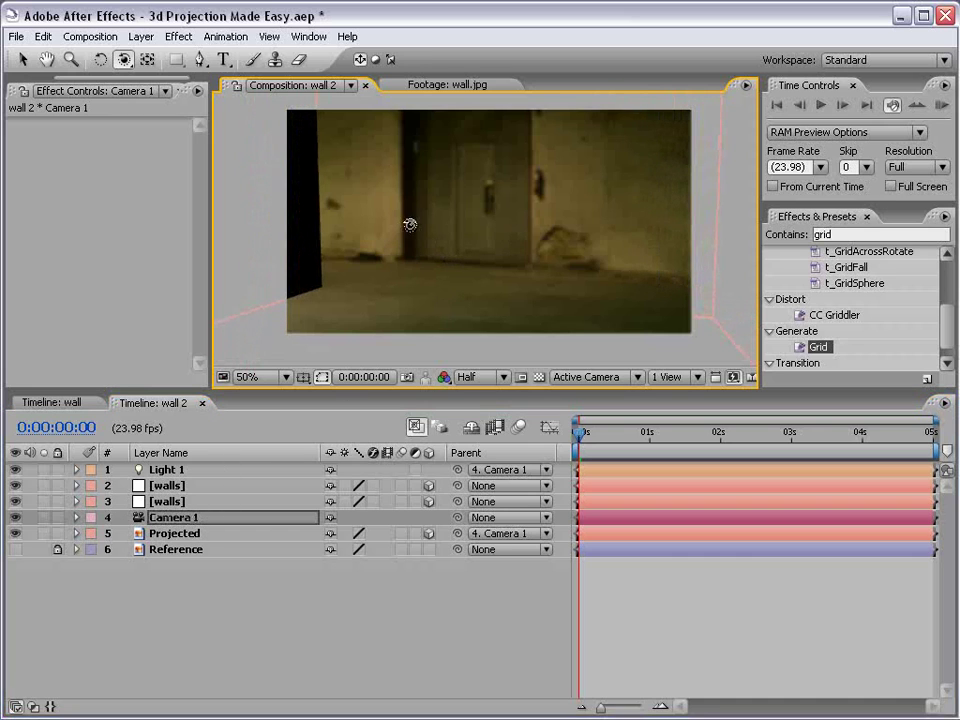
left_click_drag(405, 222, 381, 222)
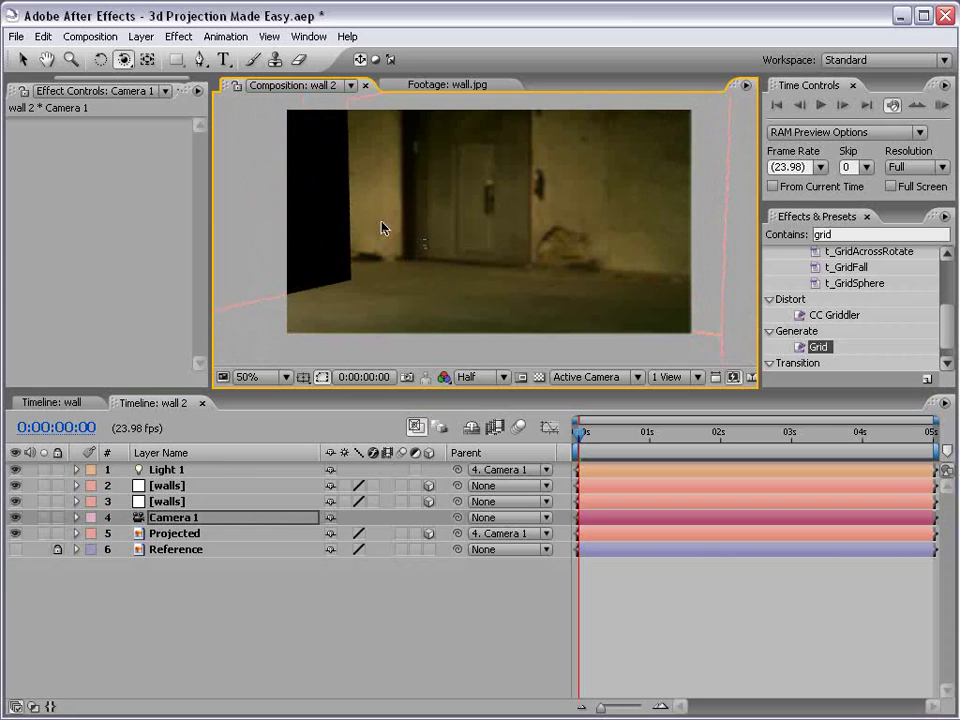
left_click_drag(381, 228, 381, 219)
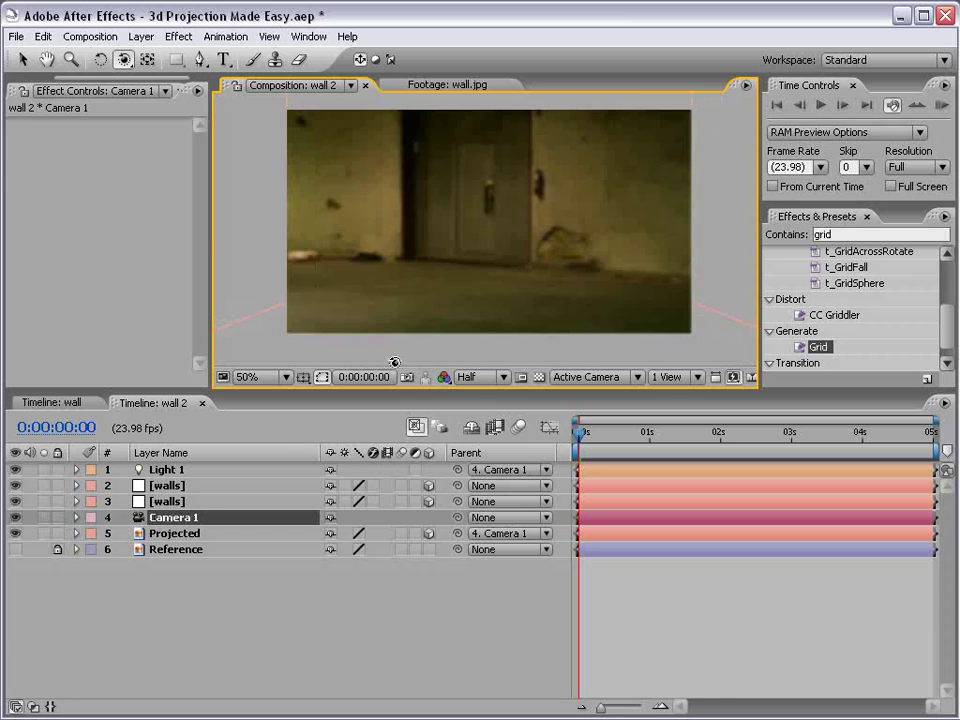
Step: Turn the effects of both walls layers back on and show the Reference layer
left_click(372, 486)
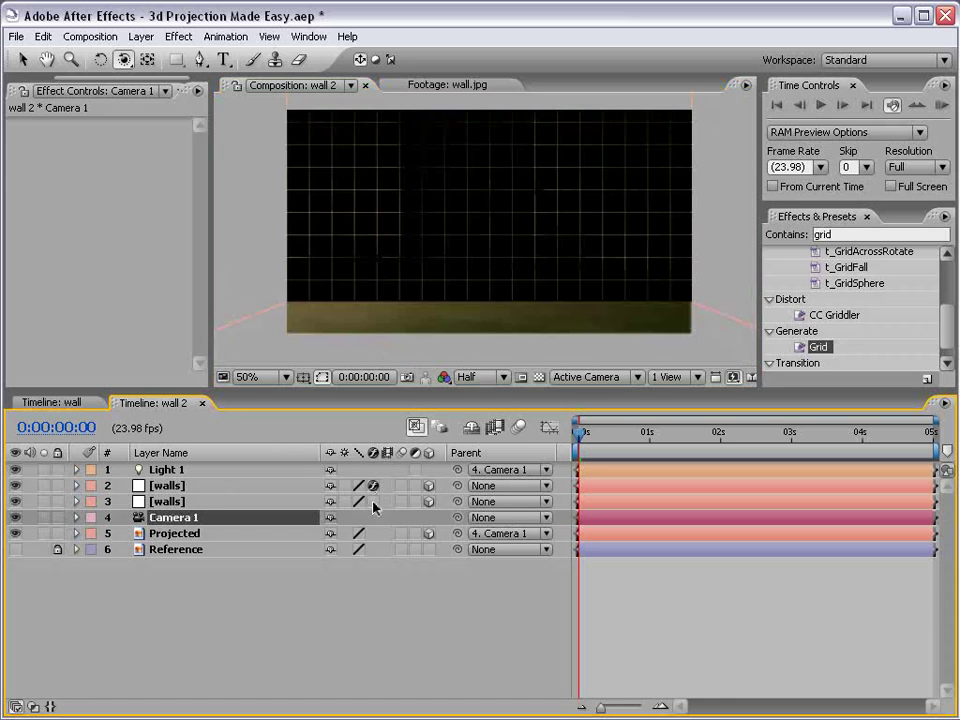
left_click(372, 501)
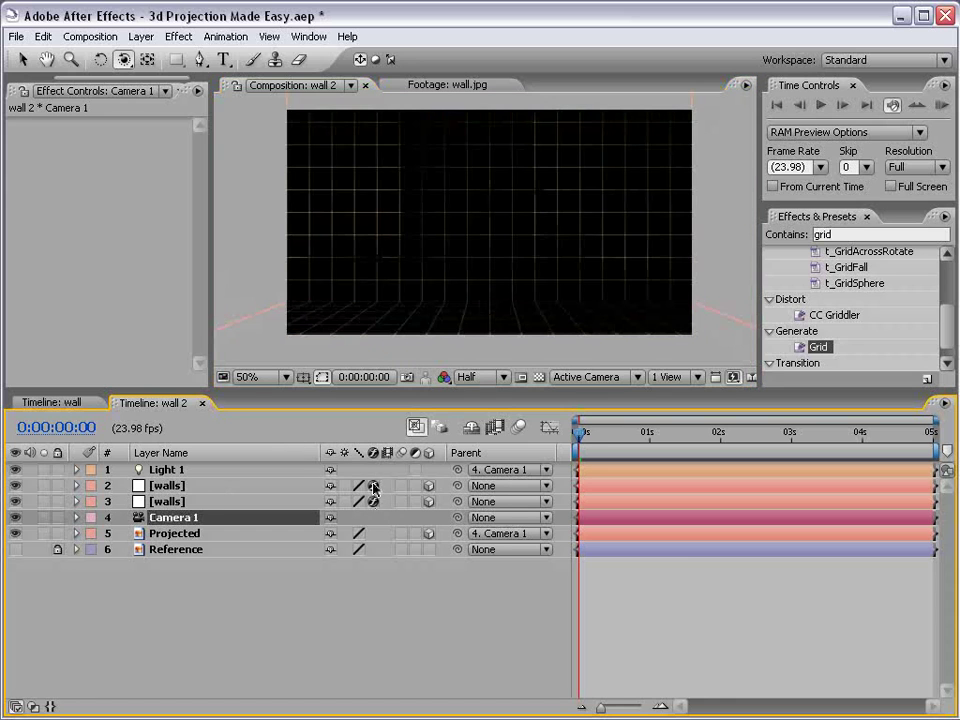
left_click(167, 553)
left_click(15, 550)
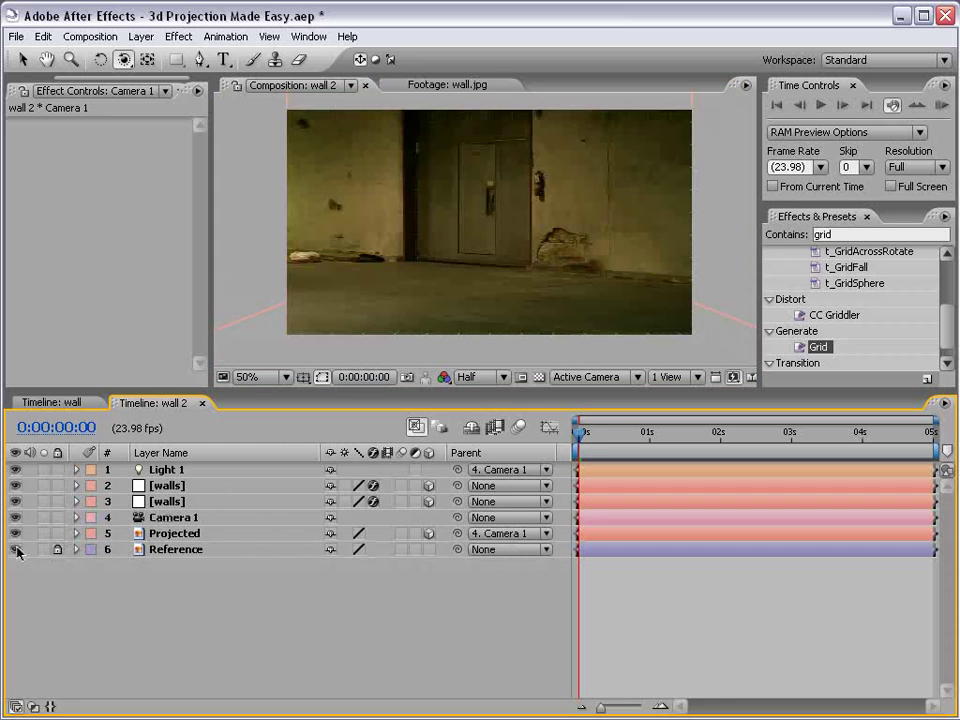
Step: Set Accepts Shadows to Off in both walls layers' Material Options, collapse their properties and enlarge the composition viewer
left_click(167, 486)
left_click(167, 501, "shift")
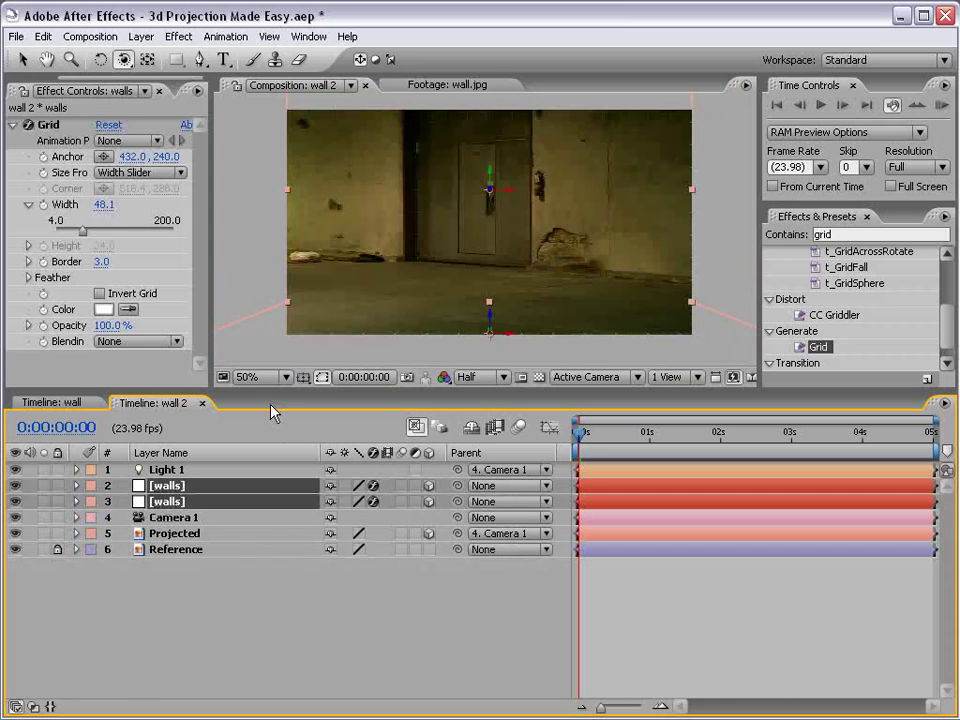
key("a")
key("a")
left_click_drag(279, 393, 279, 228)
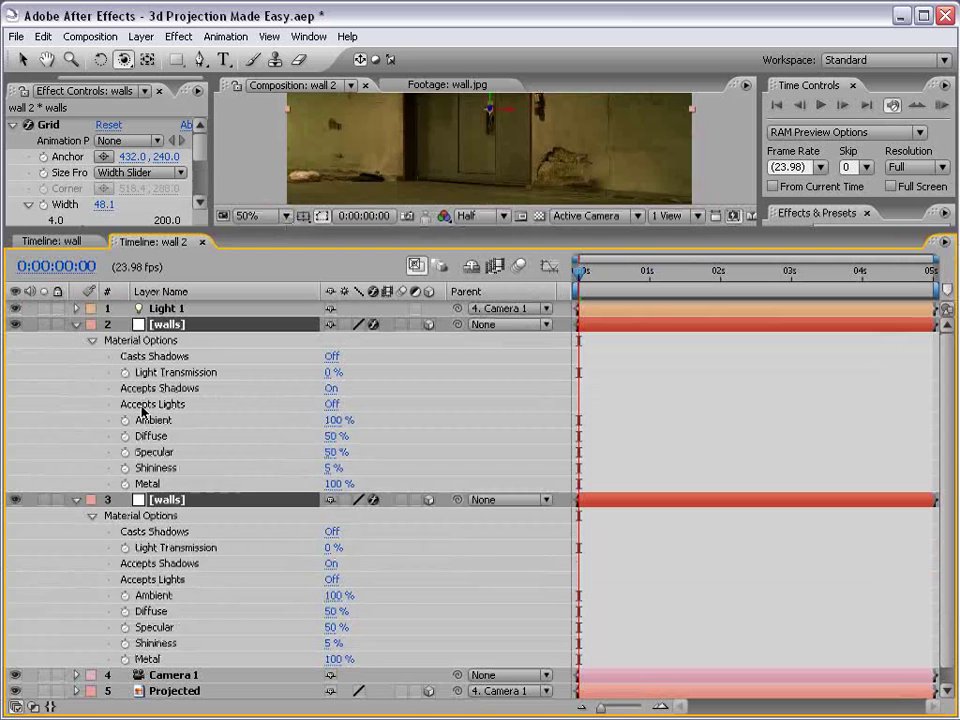
left_click(330, 389)
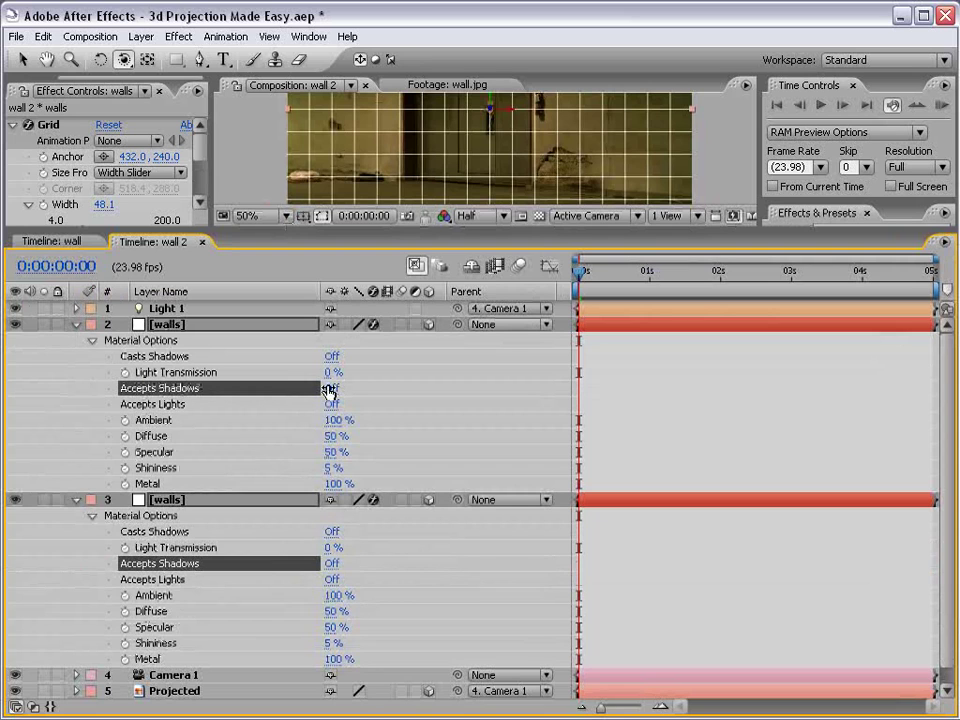
key("a")
key("a")
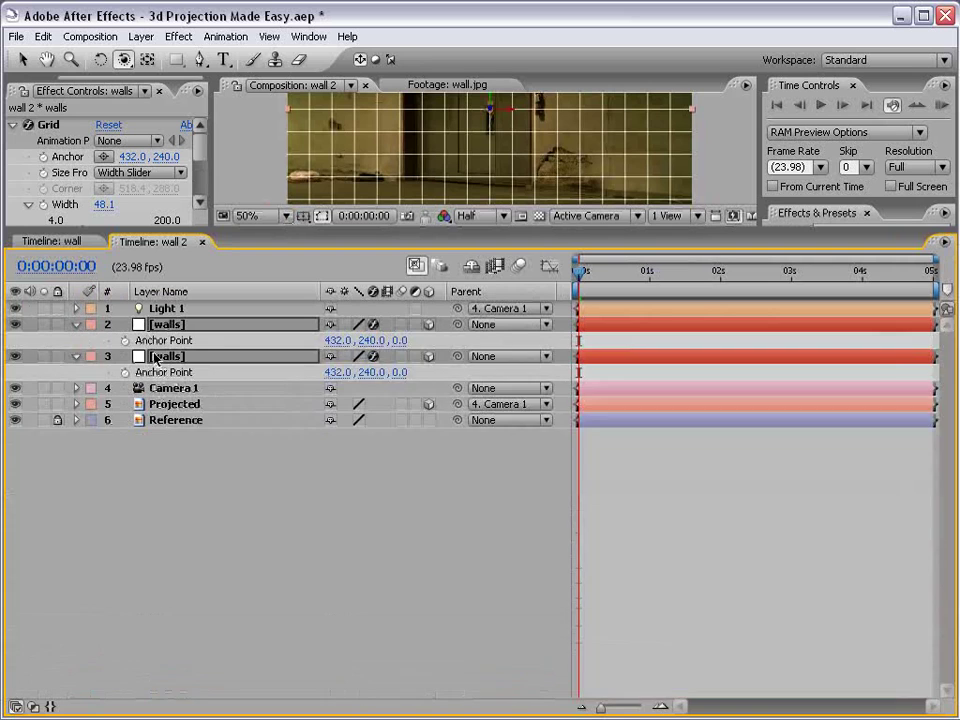
left_click_drag(178, 242, 178, 435)
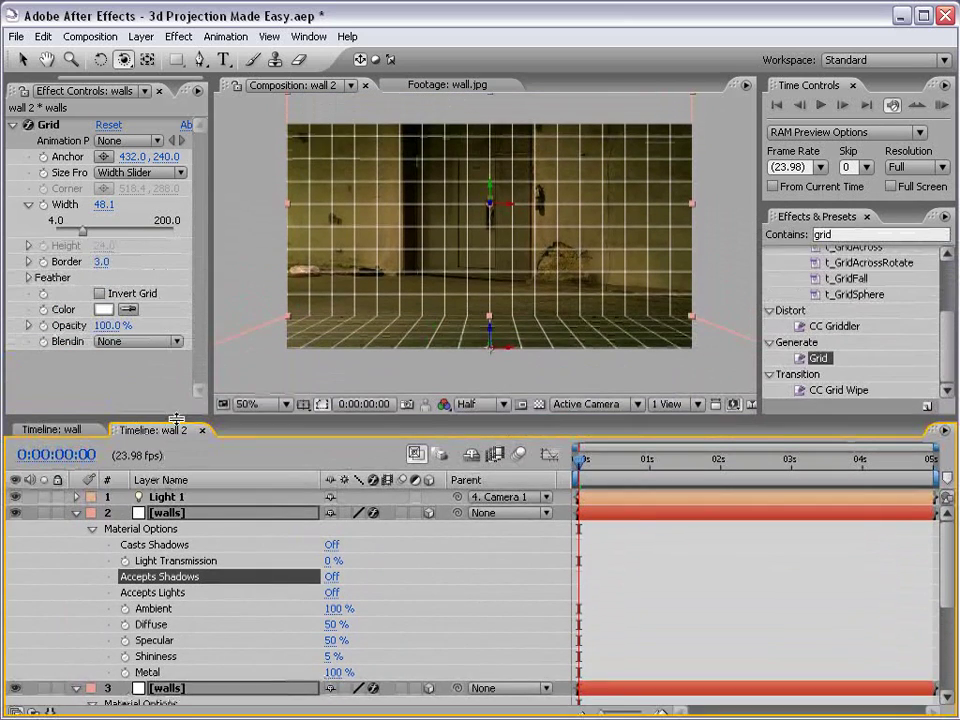
left_click(77, 518)
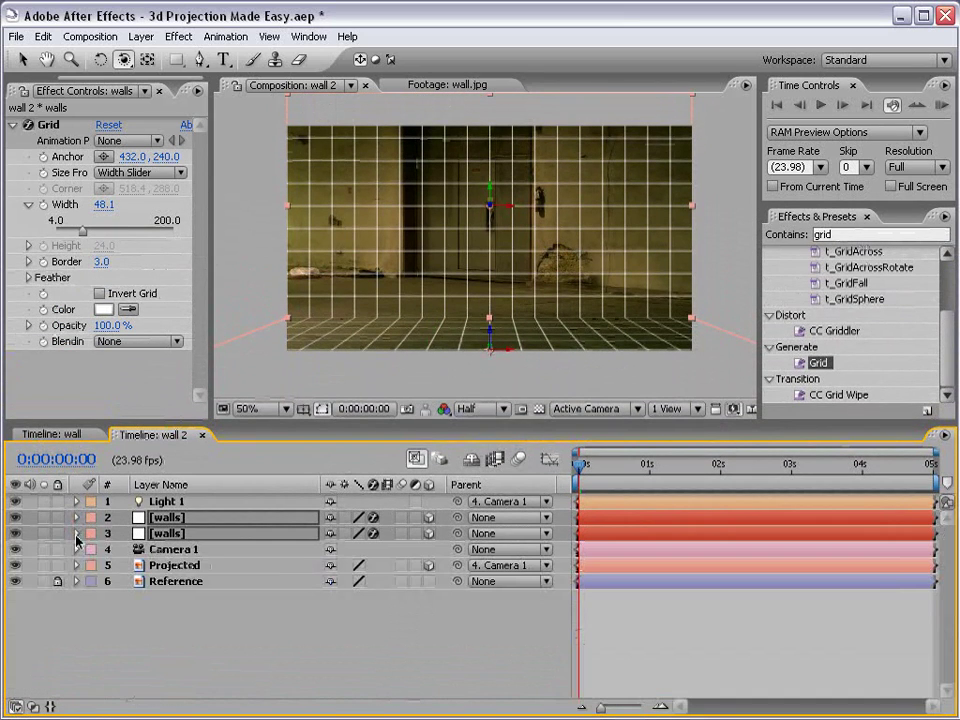
Step: Orbit and track Camera 1 so the wall and floor grids roughly match the perspective of the reference photo
left_click(118, 63)
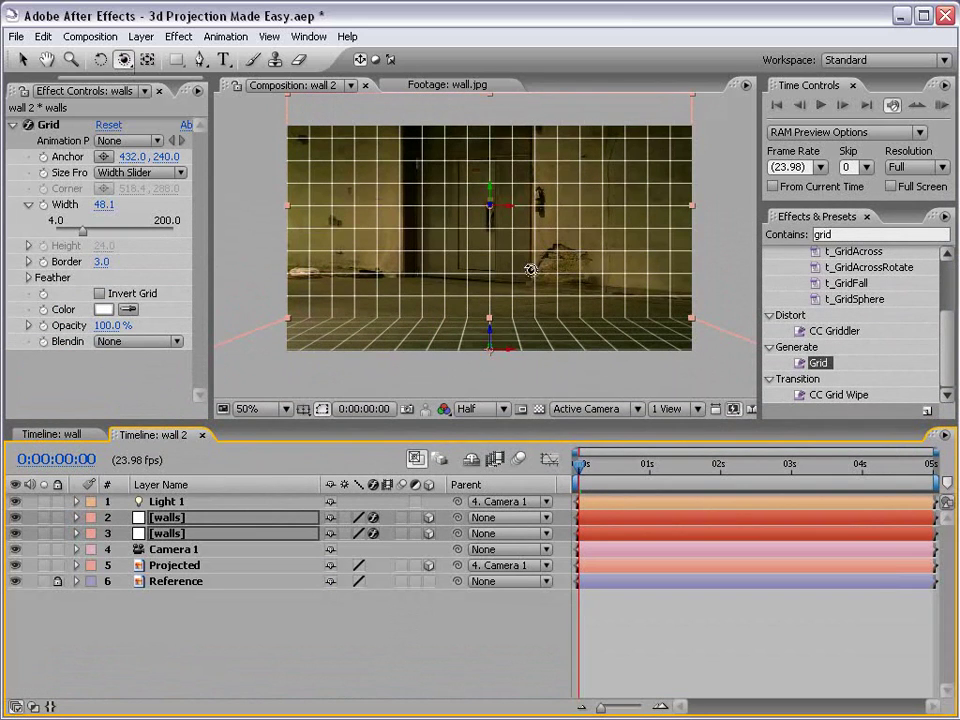
mouse_move(579, 261)
left_mouse_down()
mouse_move(604, 266)
mouse_move(580, 282)
left_mouse_up()
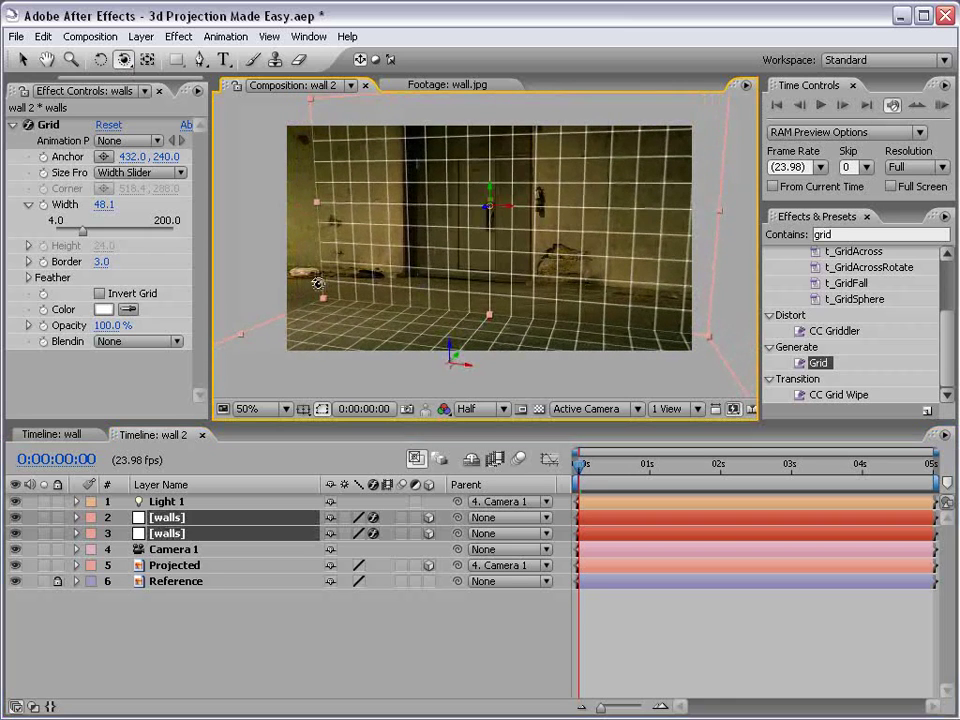
left_click_drag(317, 281, 542, 298)
key("c")
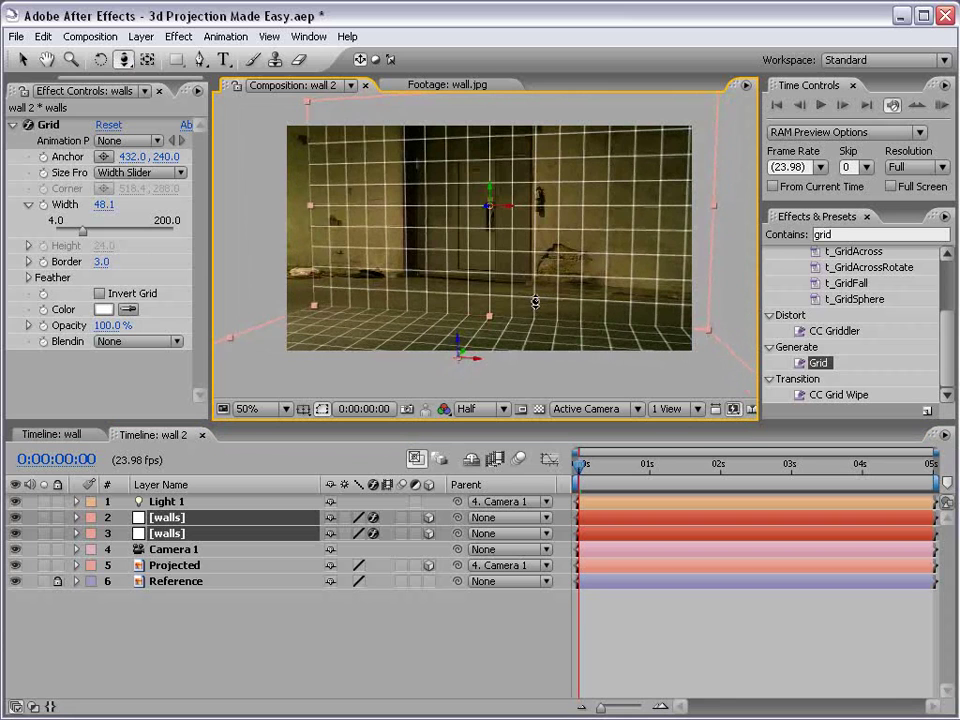
key("c")
left_click_drag(536, 319, 521, 290)
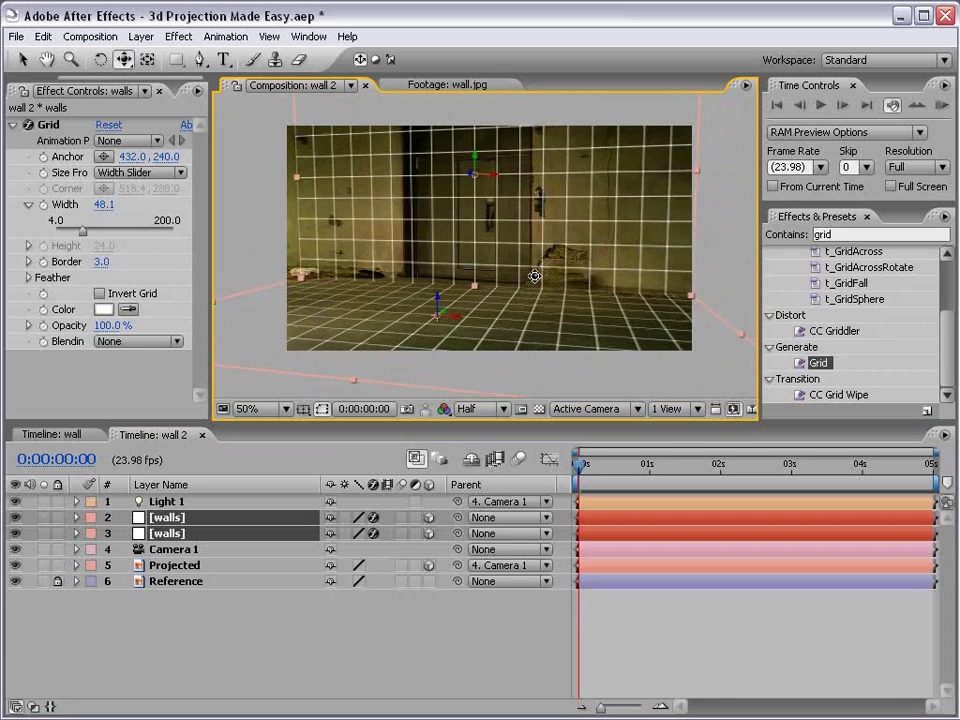
Step: Refine Camera 1's orbit and track position so the seam between the grids follows the photo's wall-to-floor edge
key("w")
key("c")
left_click_drag(624, 244, 618, 251)
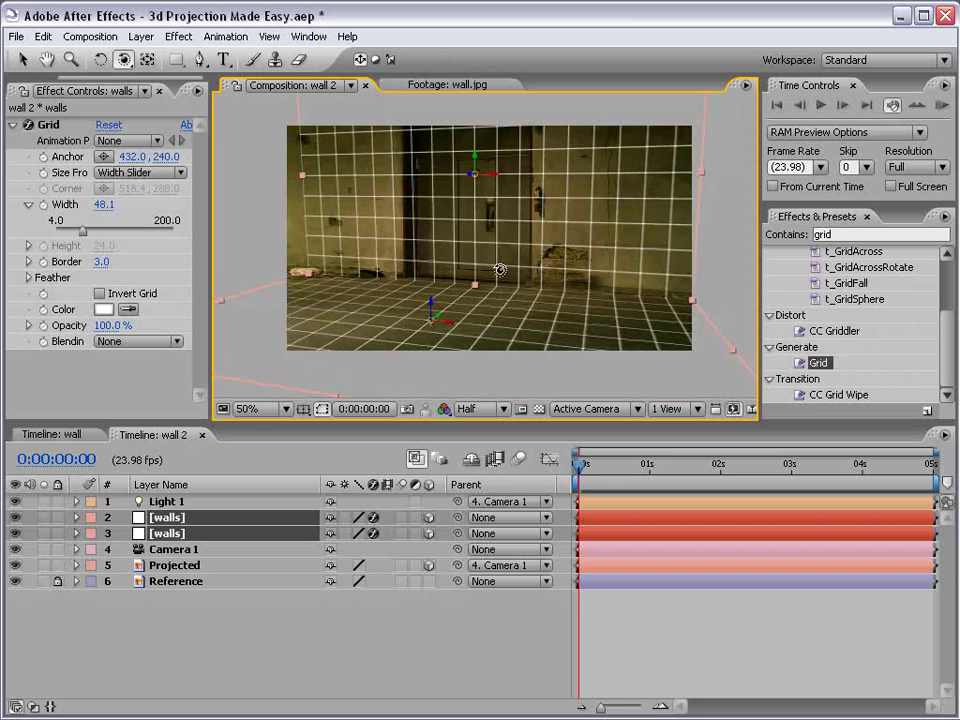
key("c")
left_click_drag(500, 270, 541, 268)
scroll(508, 279, "up", 1)
left_click_drag(482, 300, 484, 298)
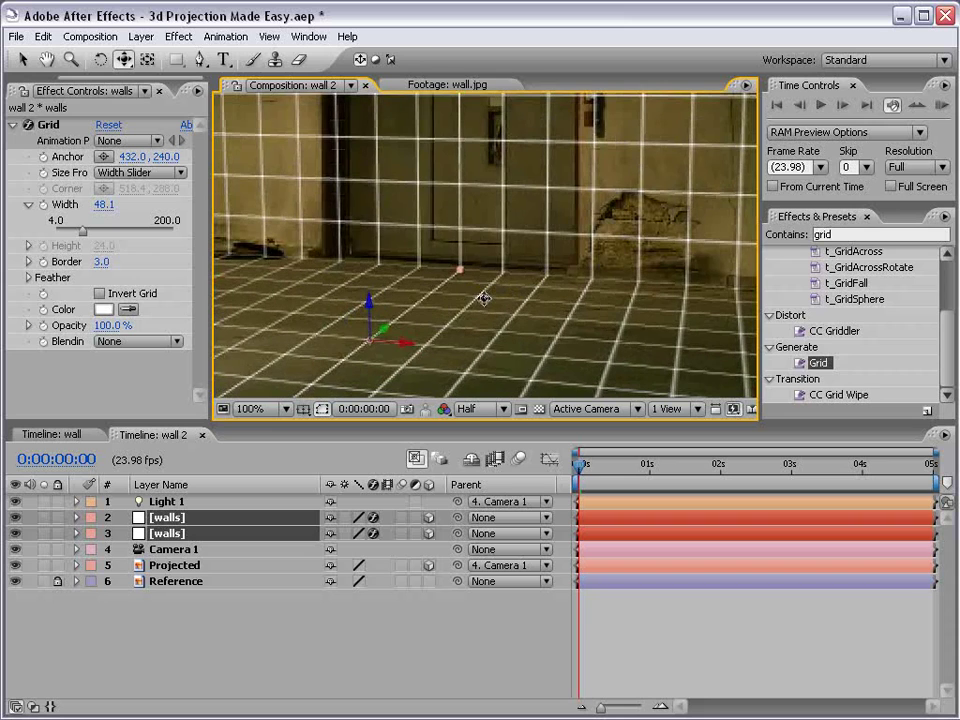
scroll(516, 276, "down", 1)
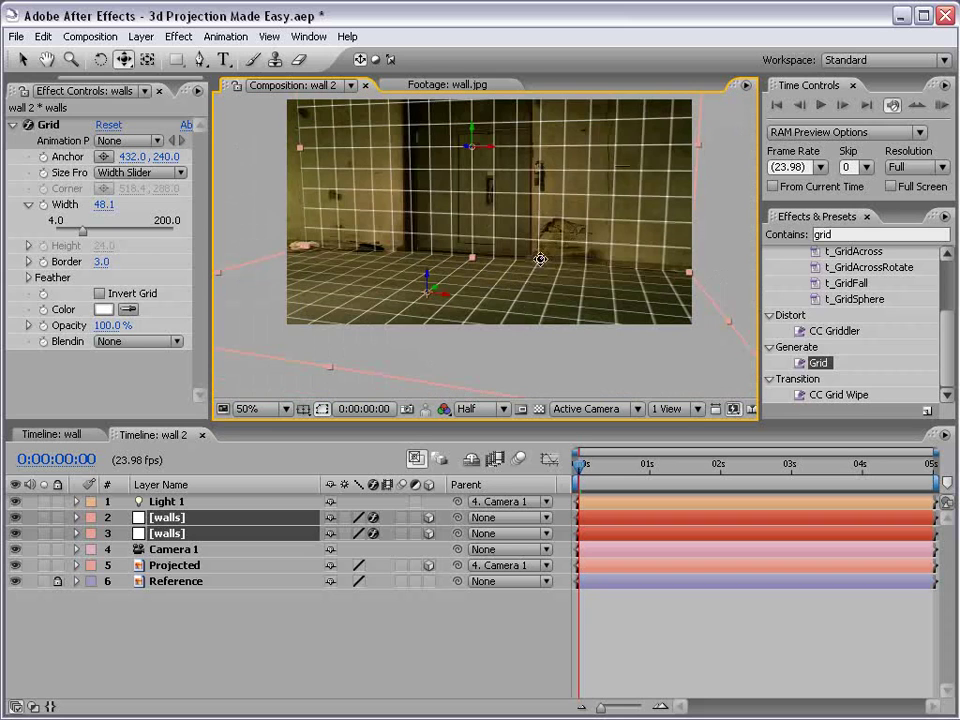
Step: Widen the upright walls solid beyond the photo's edges and scale the floor solid to the same width
key("v")
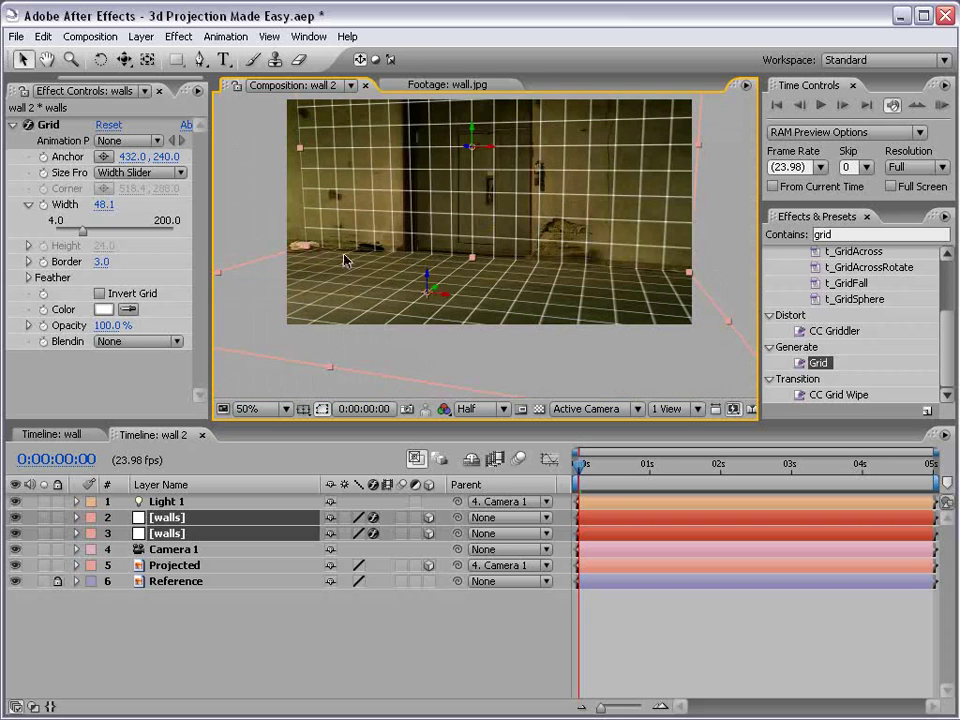
left_click(228, 148)
scroll(493, 265, "down", 1)
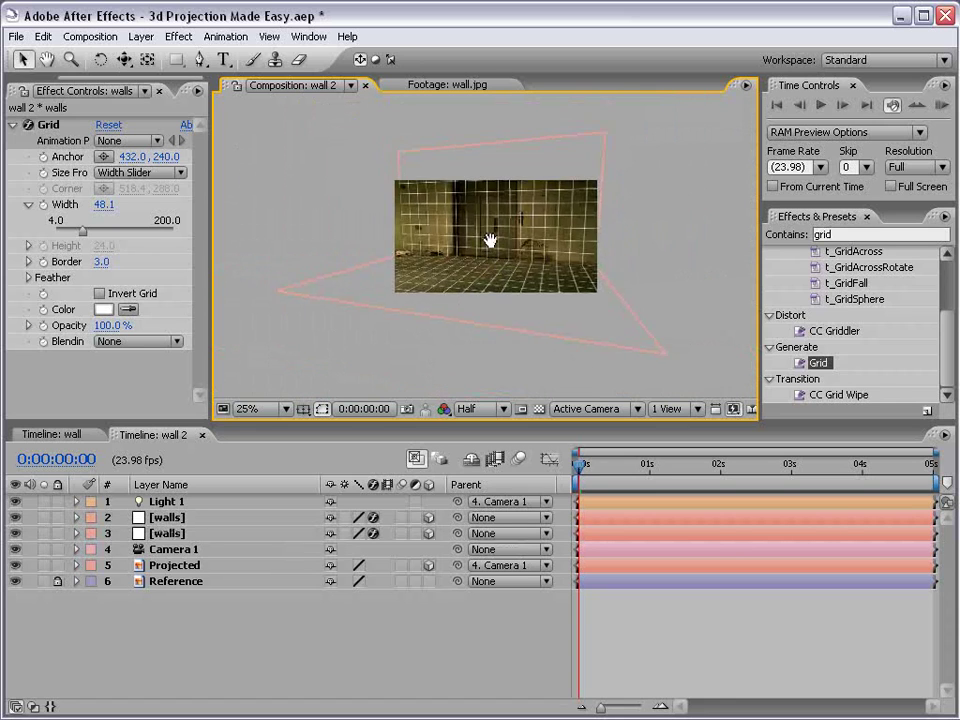
scroll(490, 240, "up", 1)
left_click(501, 261)
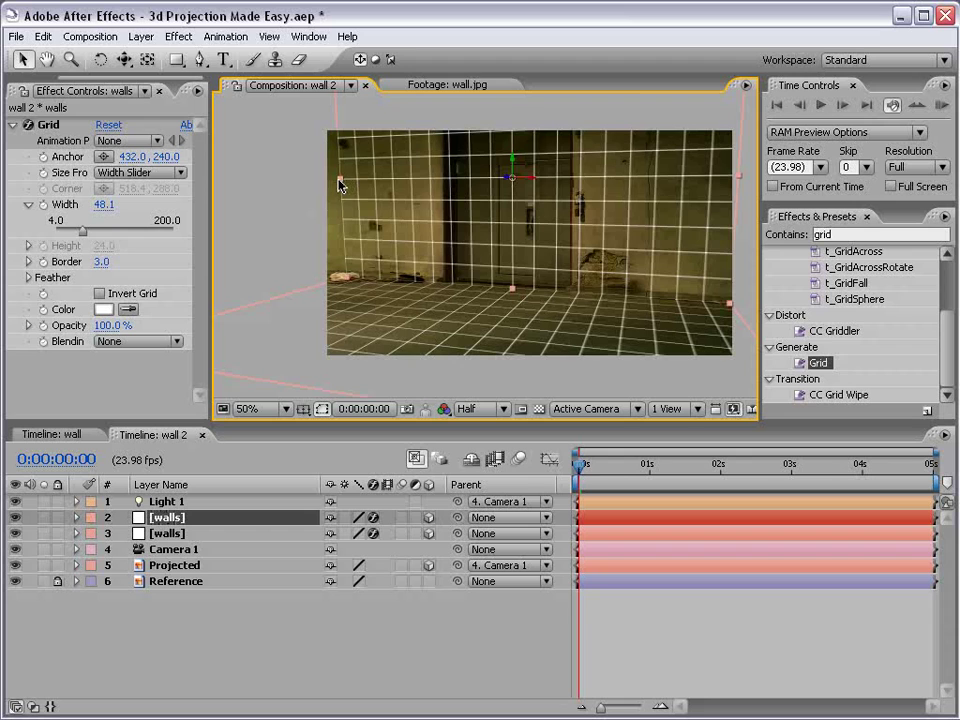
left_click_drag(340, 185, 291, 180)
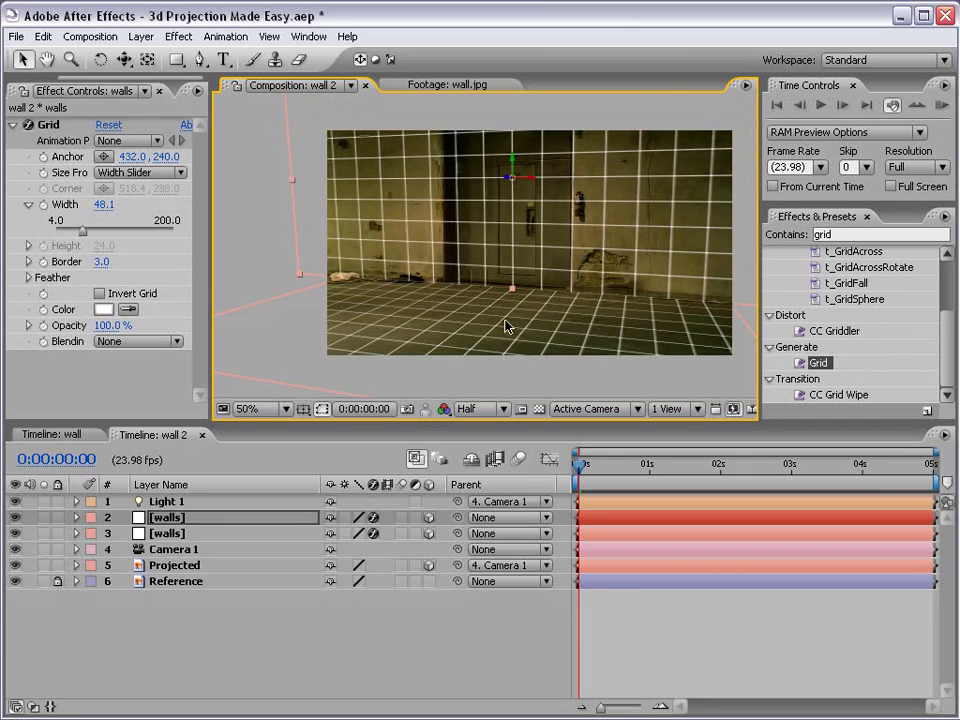
left_click(309, 314)
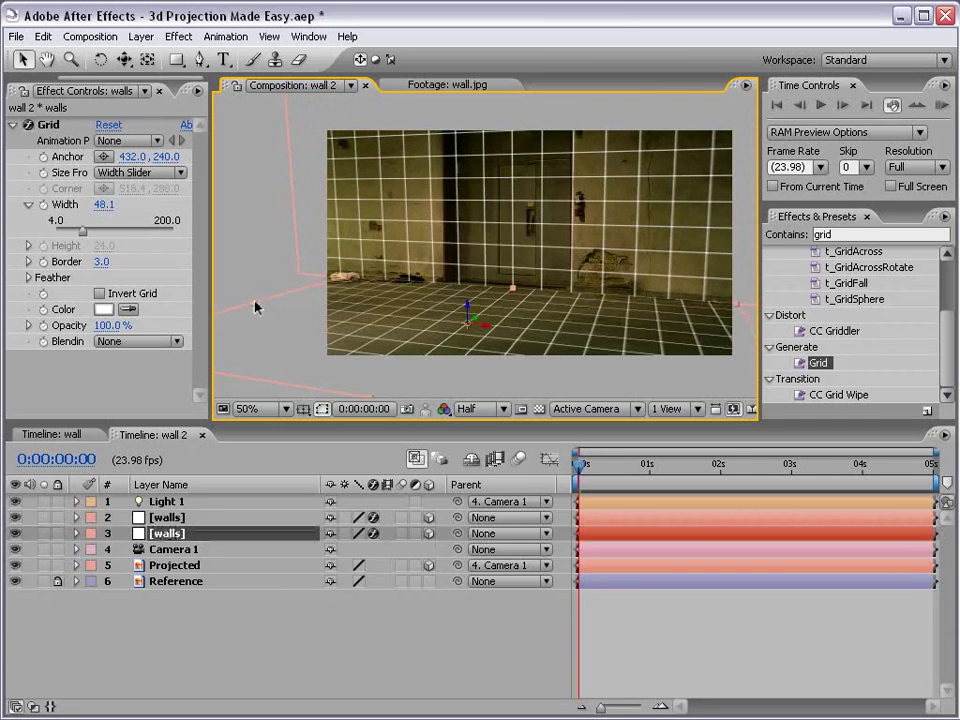
left_click_drag(259, 306, 290, 274)
left_click_drag(233, 291, 257, 287)
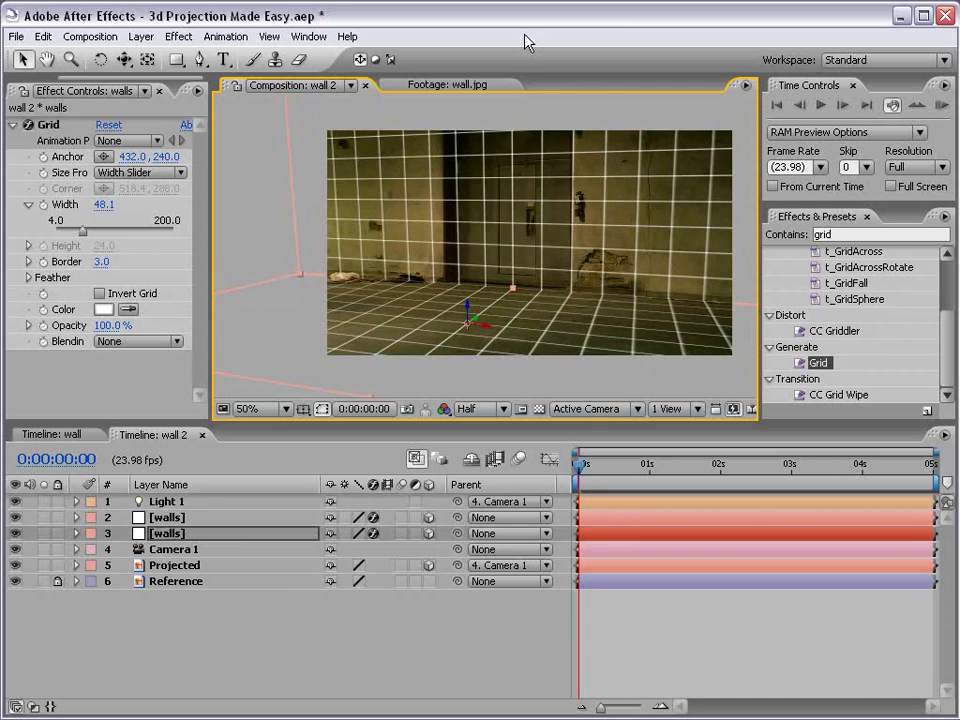
Step: Fine-tune Camera 1's orbit in a maximized composition view until the grid lines follow the photo's perspective
key("grave")
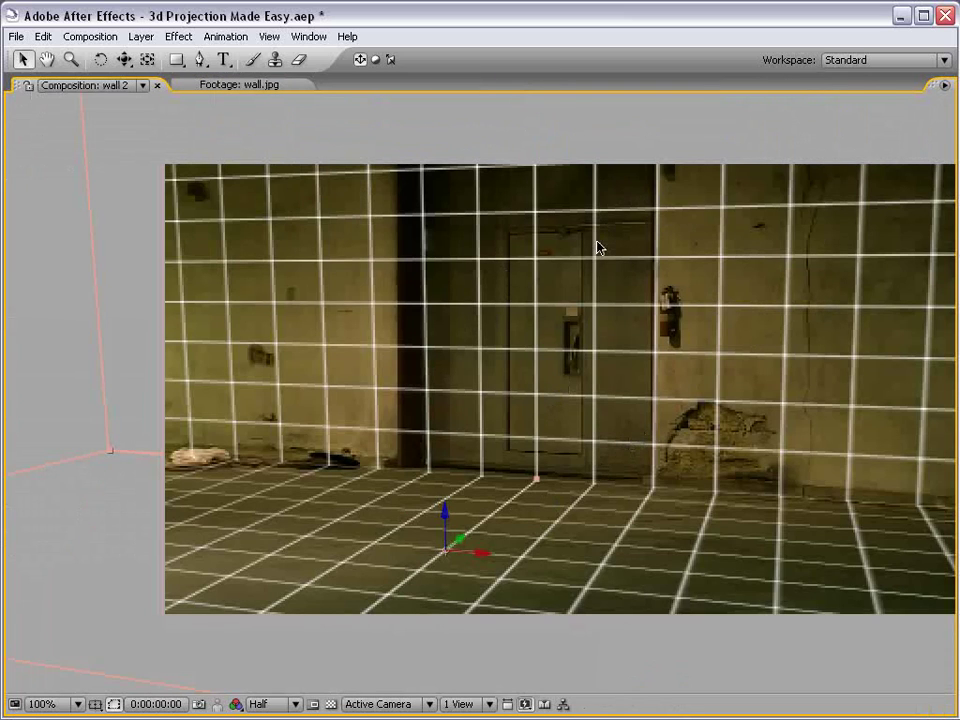
key("c")
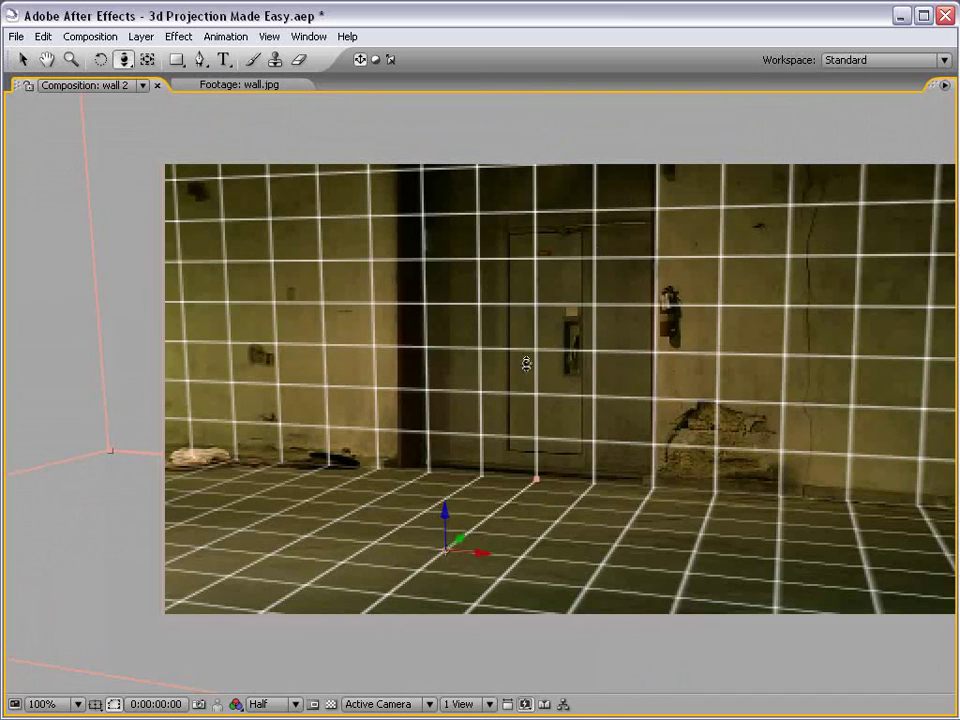
left_click_drag(526, 361, 521, 345)
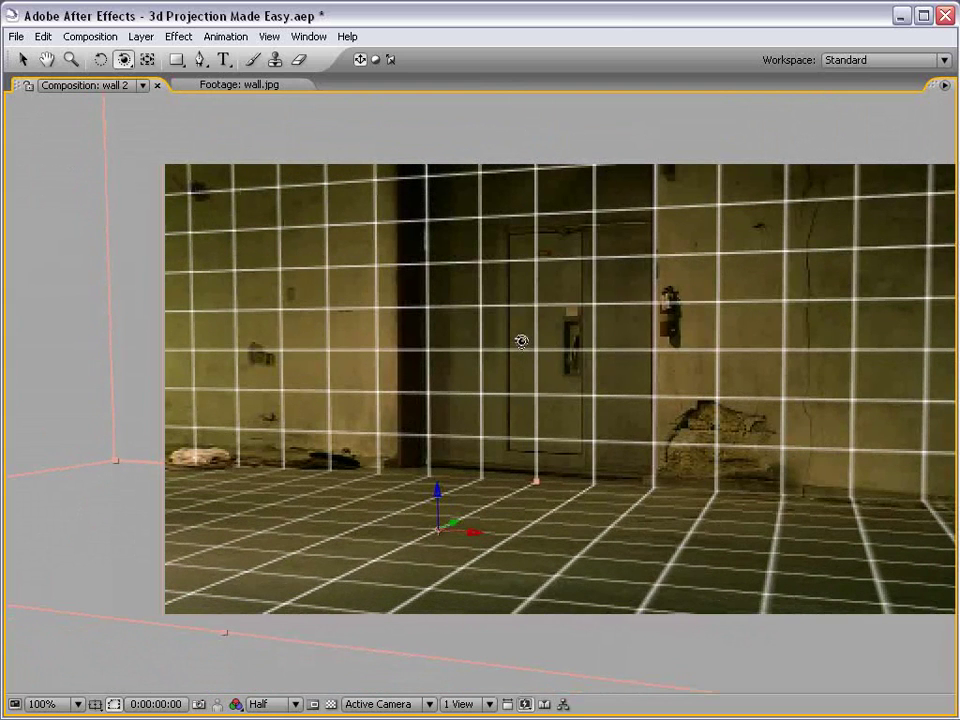
key("grave")
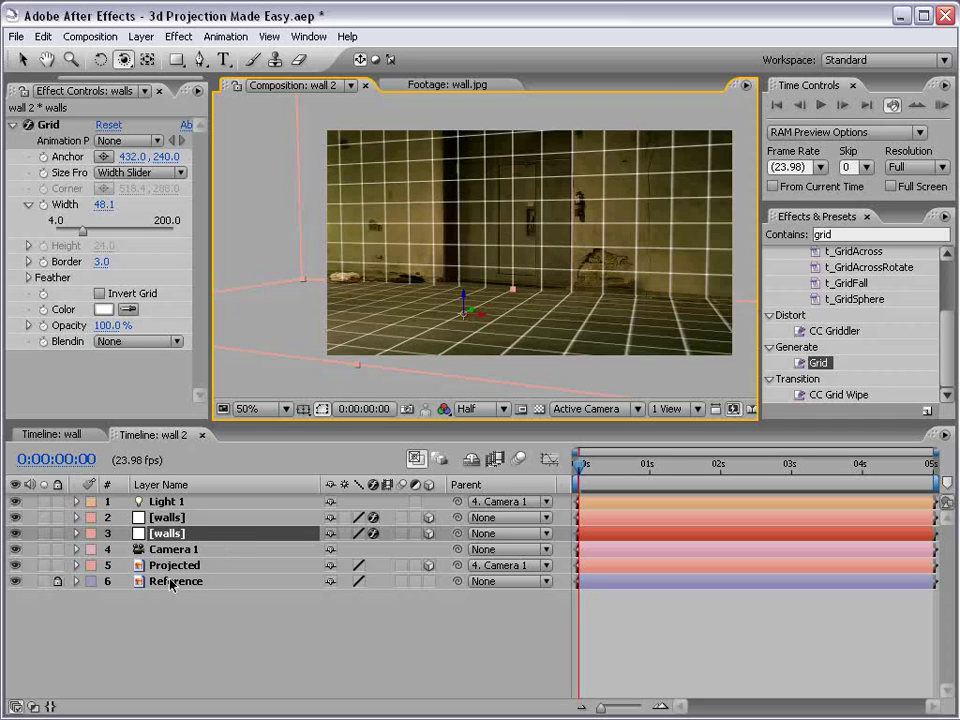
Step: Set Accepts Shadows to On in both walls layers' Material Options and collapse their properties
left_click(170, 517, "ctrl")
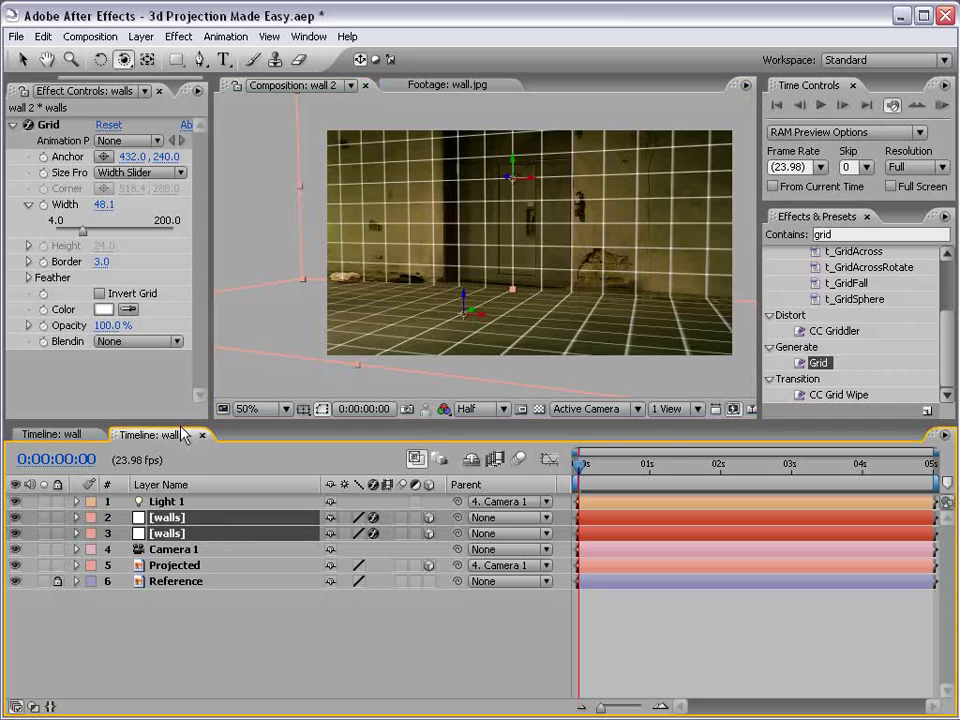
left_click_drag(181, 422, 181, 263)
key("a")
key("a")
key("a")
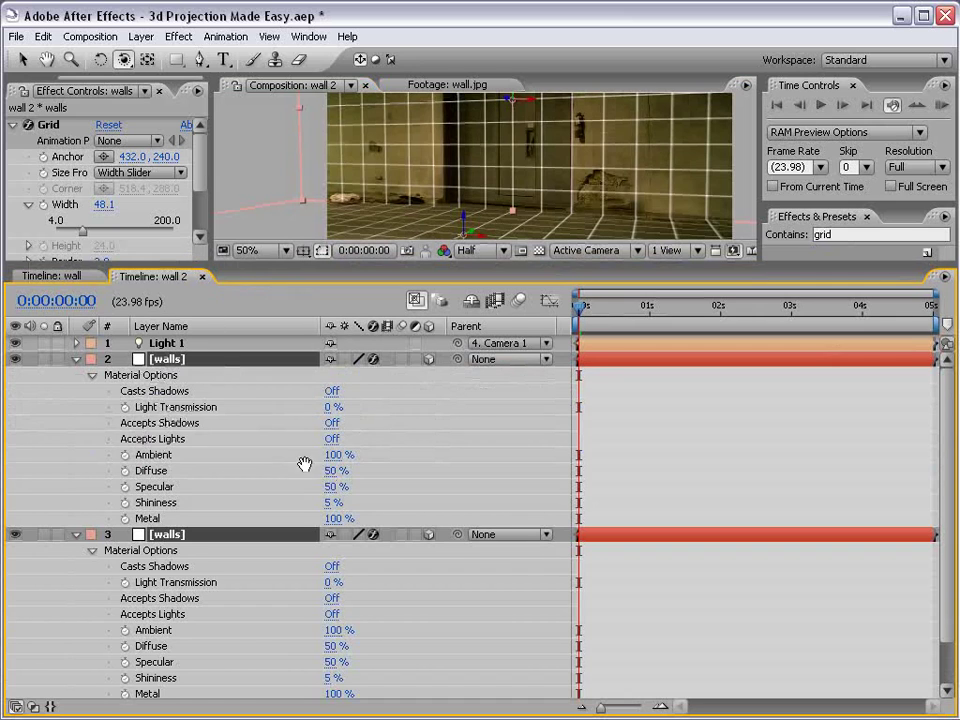
scroll(281, 456, "down", 1)
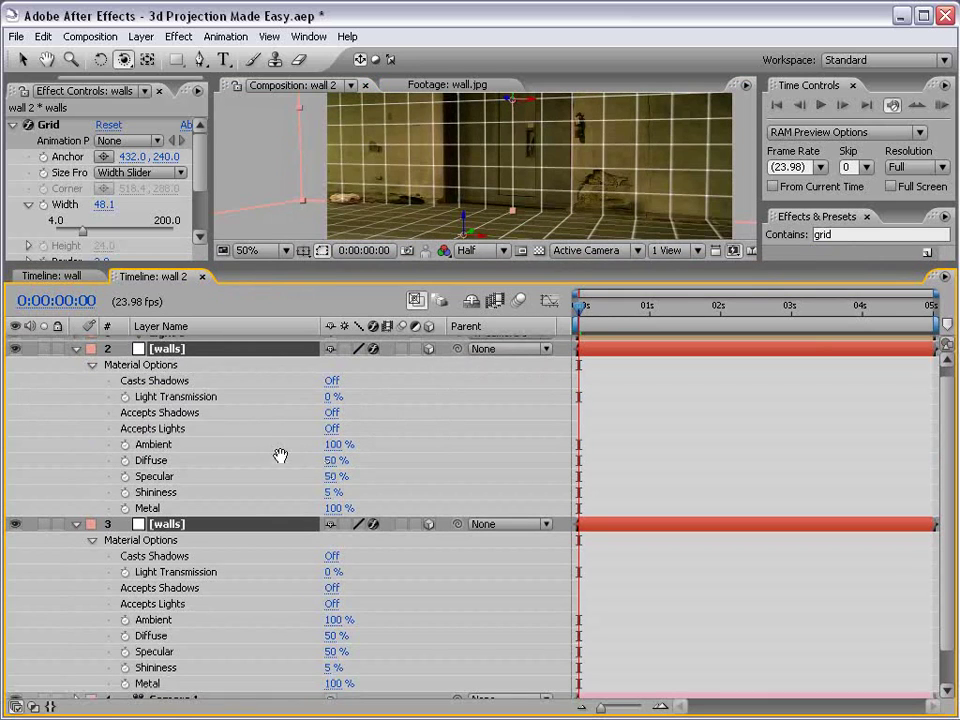
left_click(331, 412)
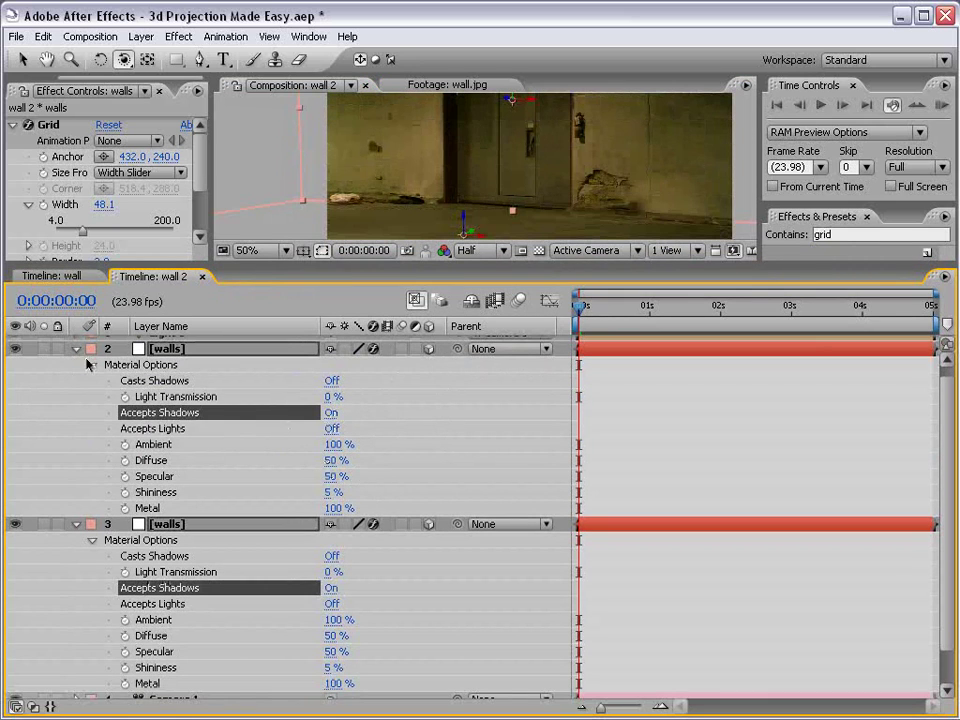
left_click(77, 350)
left_click_drag(253, 268, 258, 394)
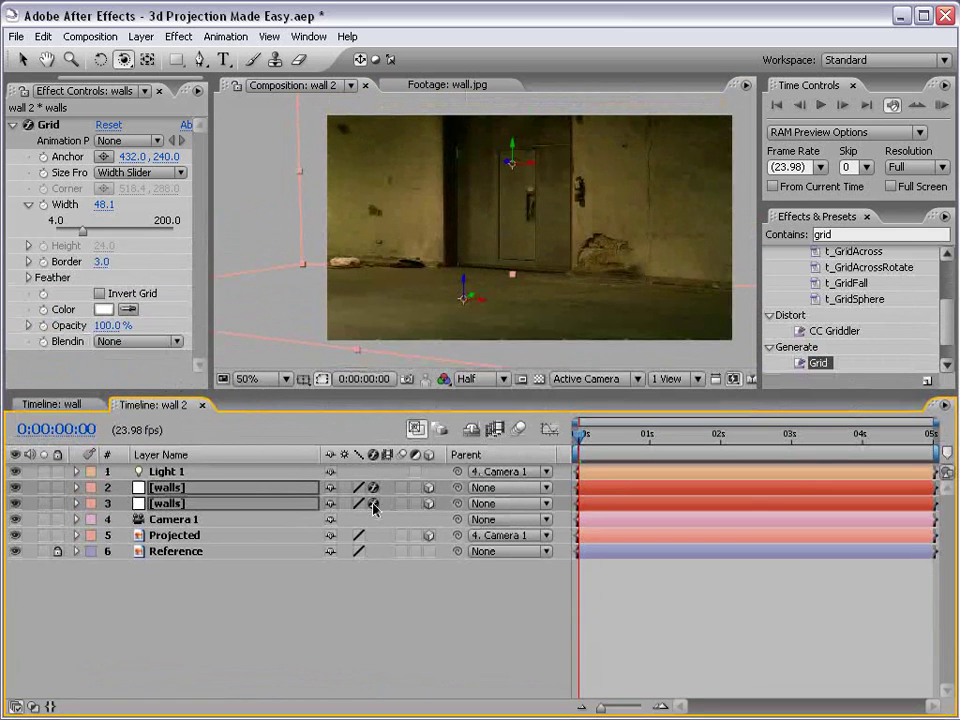
Step: Turn off the Grid effects on both walls layers, hide the Reference layer and enlarge the composition viewer
left_click(373, 504)
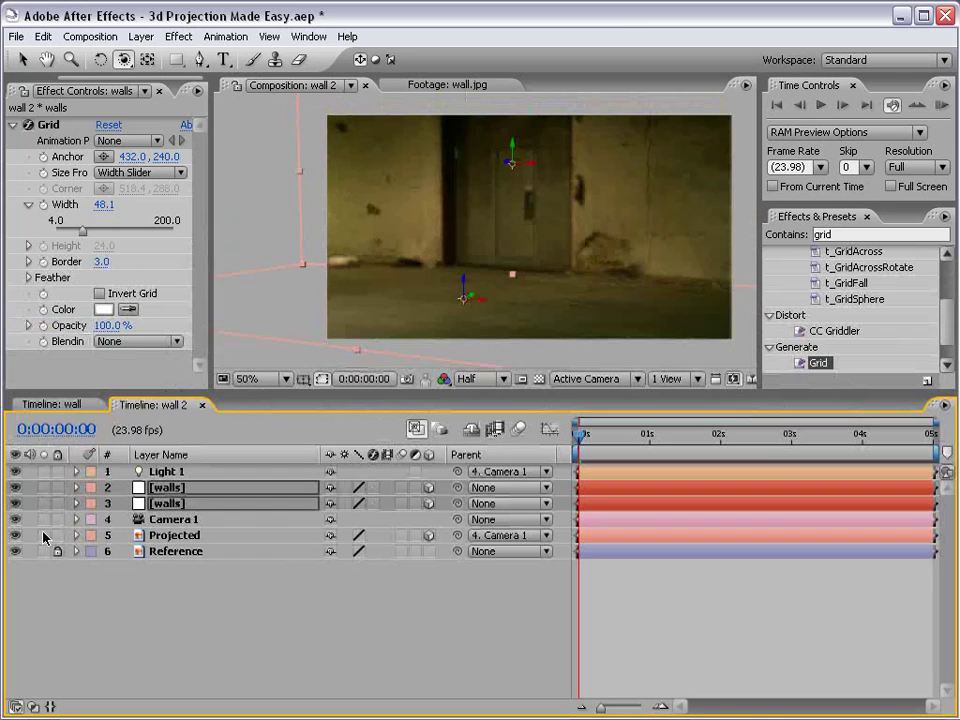
left_click(15, 551)
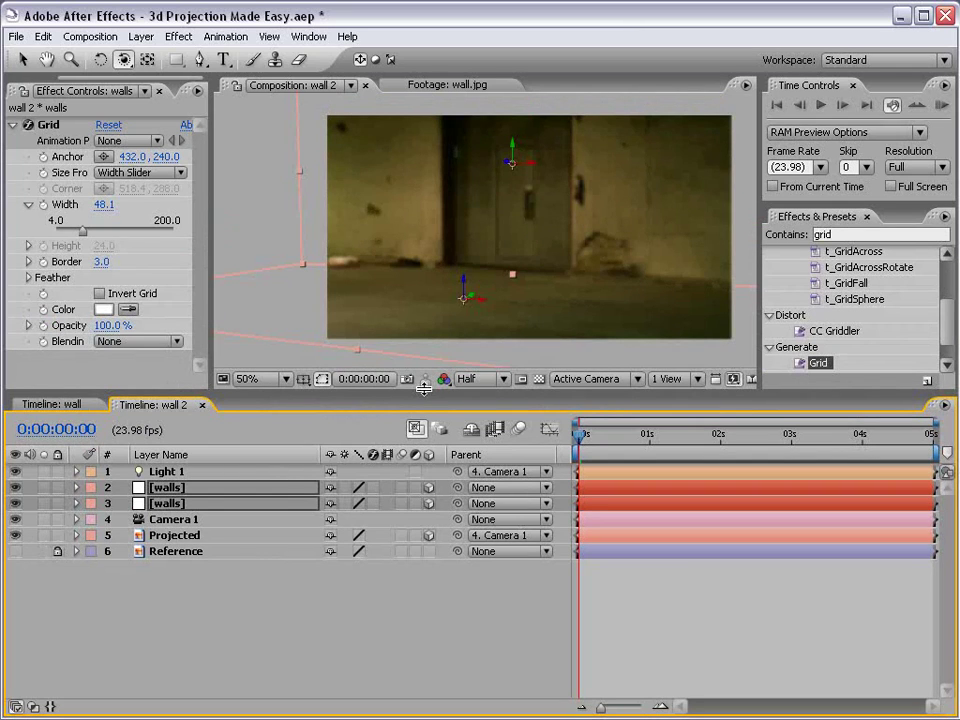
left_click_drag(422, 393, 422, 481)
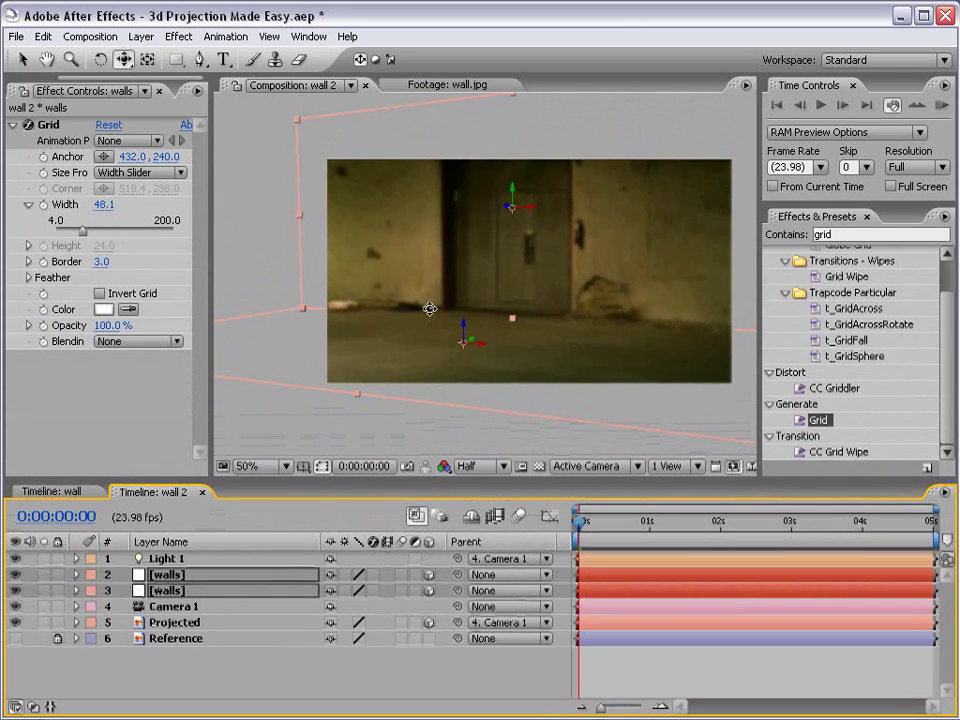
Step: Detach the Projected layer and Light 1 from Camera 1 by setting their parents to None
key("v")
key("F2")
left_click(300, 622)
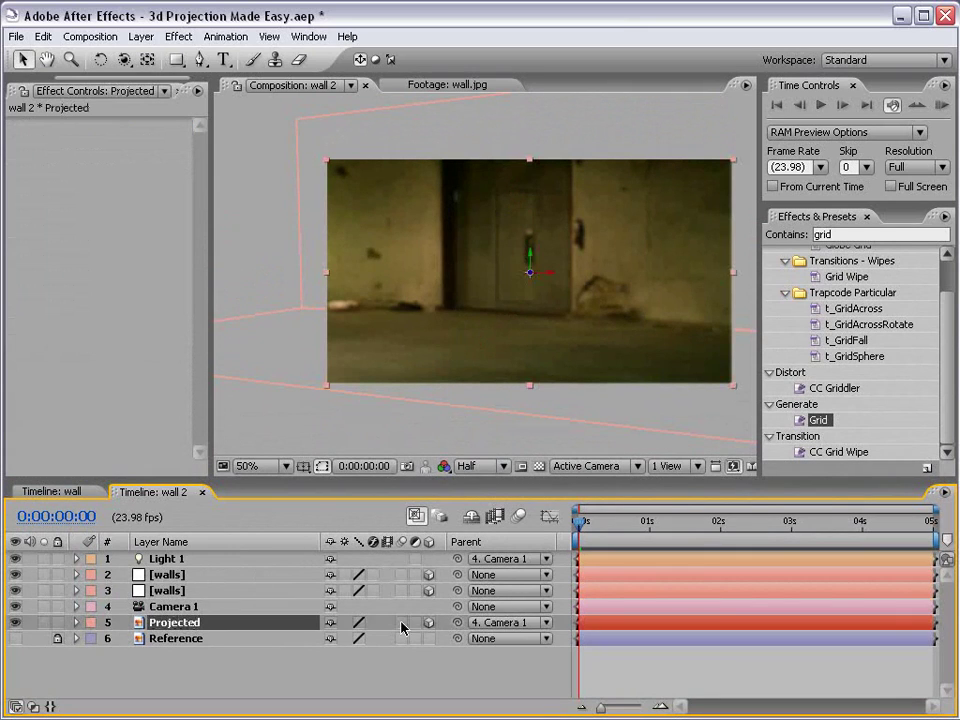
left_click(486, 622)
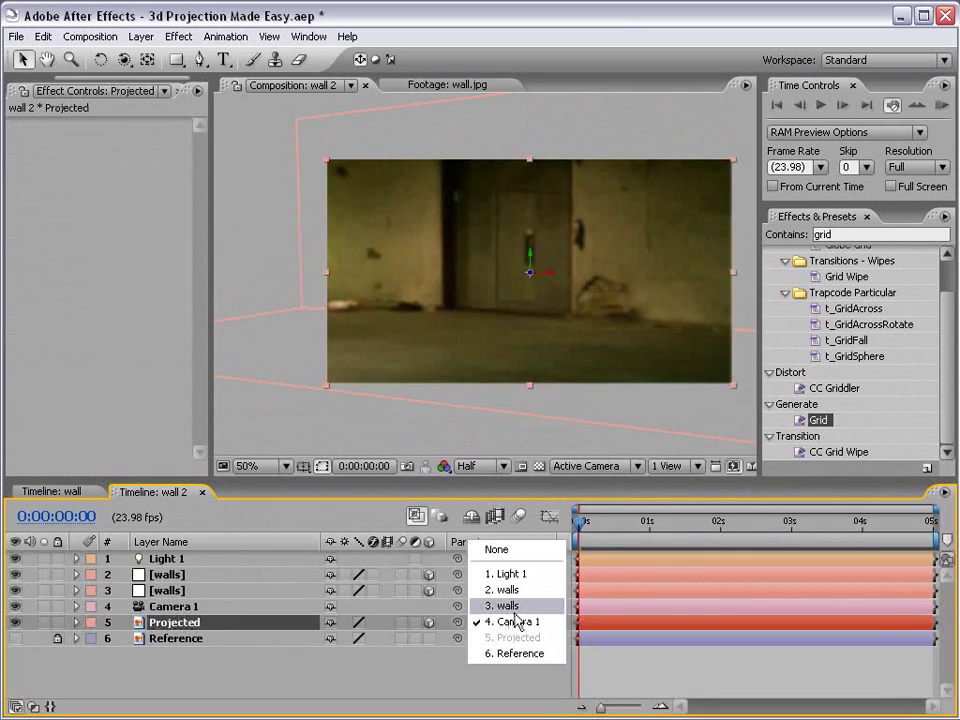
left_click(511, 553)
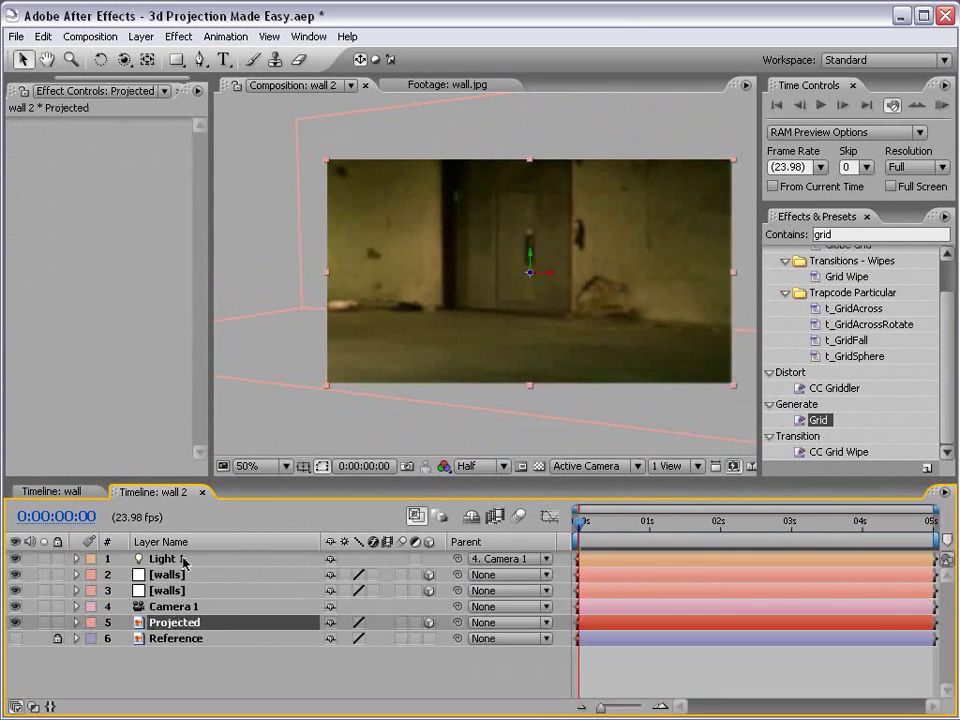
left_click(140, 560)
left_click(484, 559)
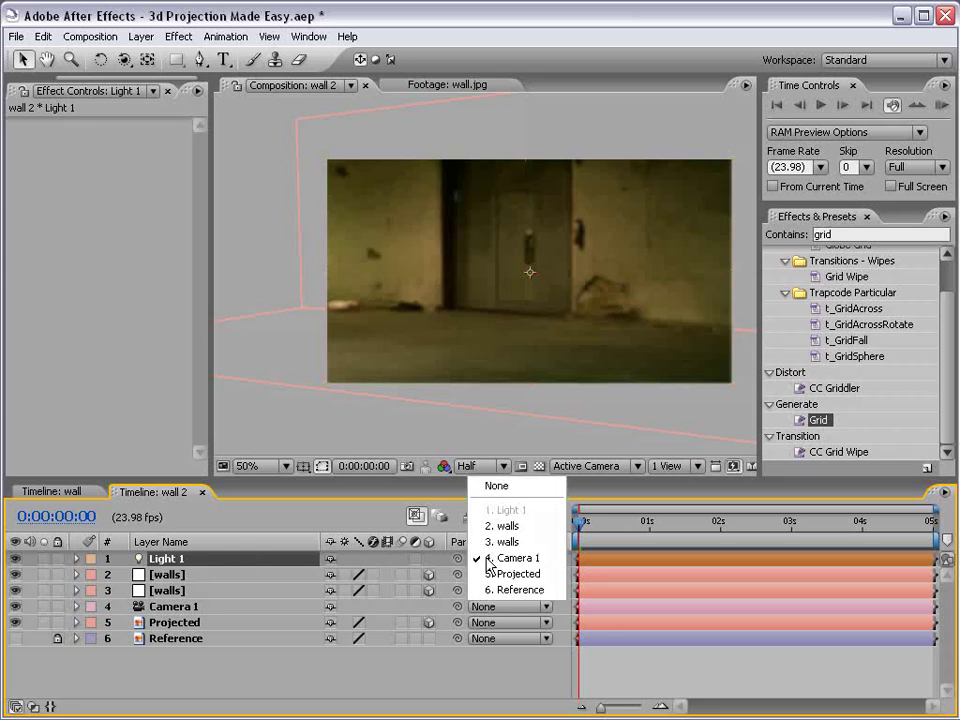
left_click(495, 484)
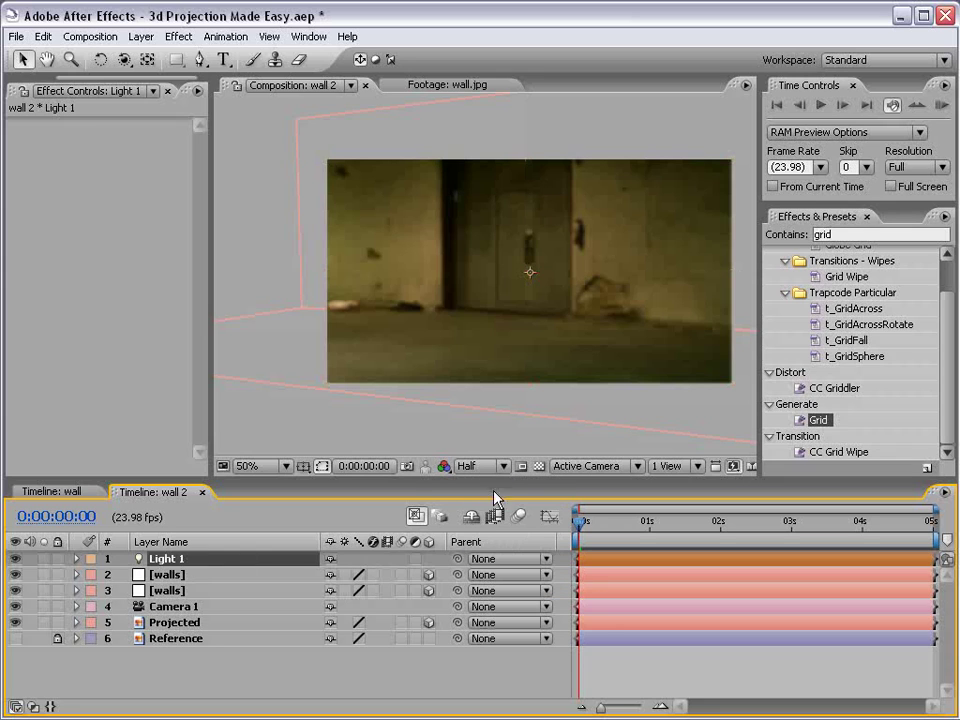
Step: Orbit and dolly Camera 1 to examine the projected photo on the wall and floor solids, undoing the last camera move
left_click(196, 607)
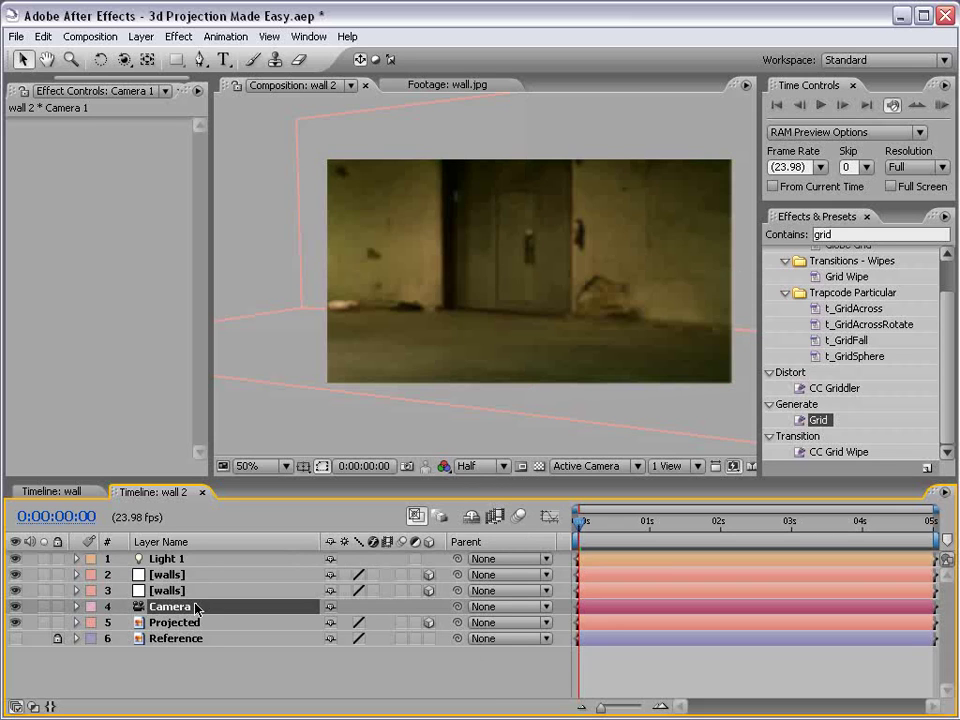
key("Return")
key("c")
left_click_drag(369, 296, 150, 302)
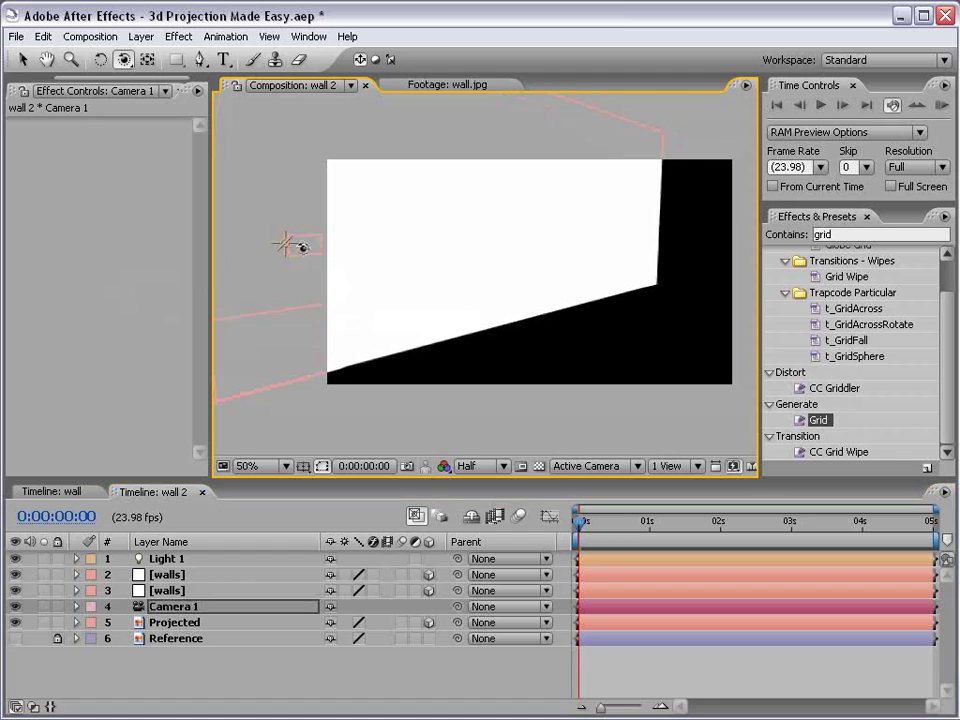
left_click_drag(286, 252, 474, 278)
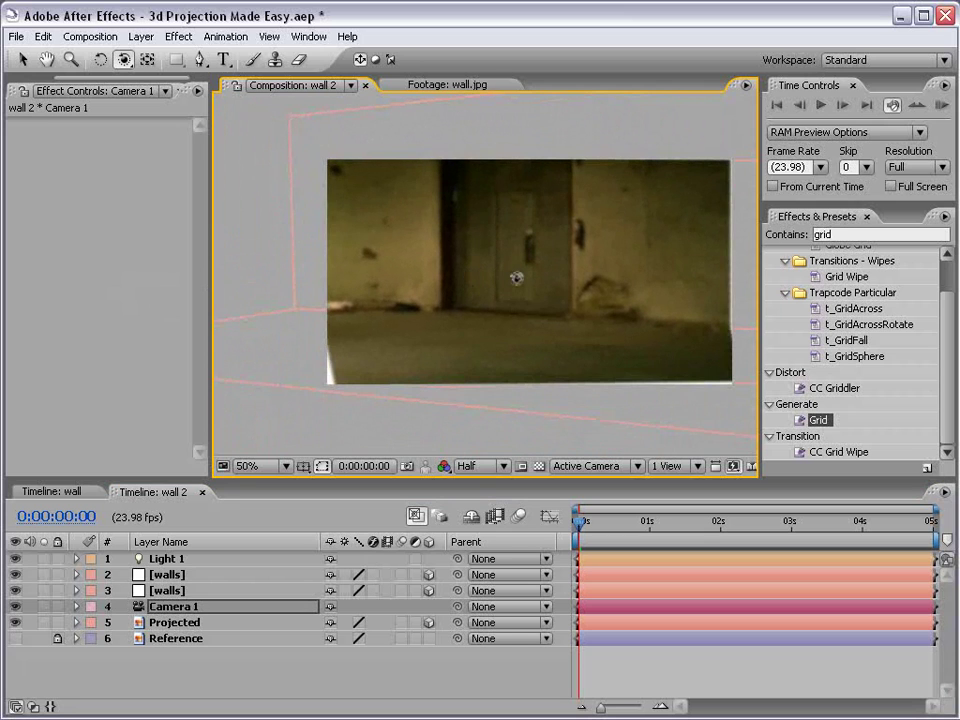
key("c")
key("c")
mouse_move(522, 327)
left_mouse_down()
mouse_move(532, 308)
mouse_move(525, 343)
left_mouse_up()
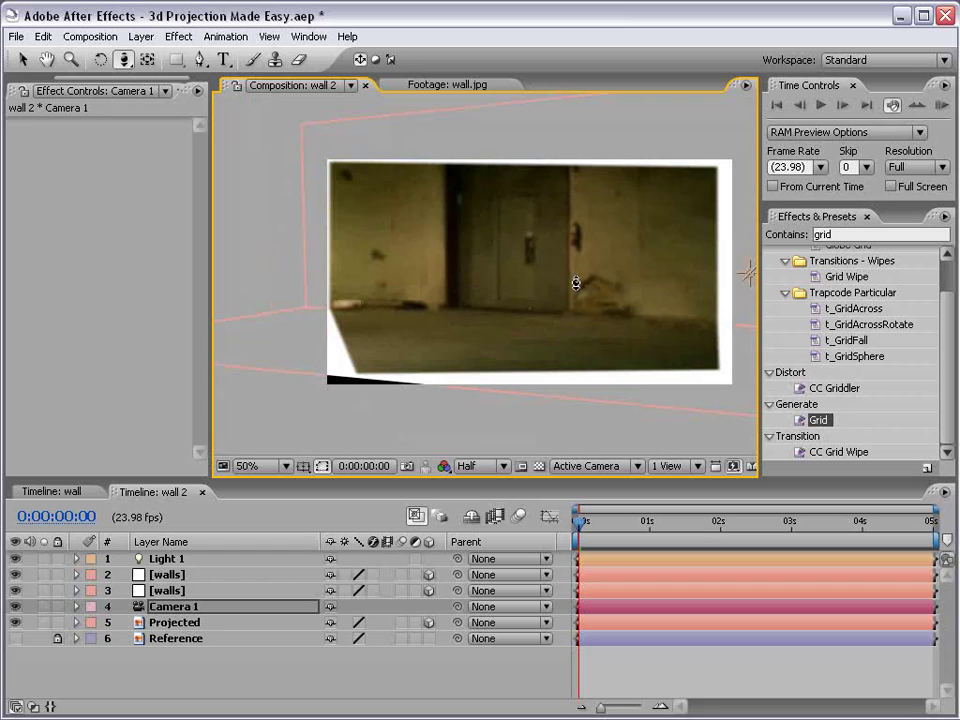
key("ctrl+z")
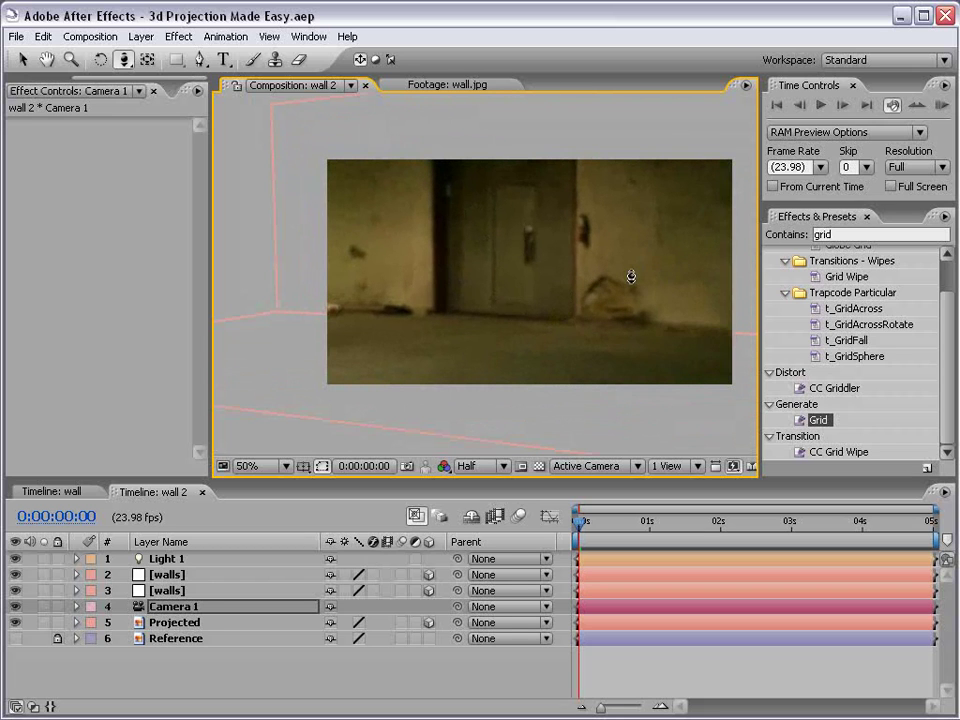
Step: Orbit Camera 1 to examine the photo projected on the wall and floor solids, undoing each camera move
key("c")
left_click_drag(454, 311, 434, 309)
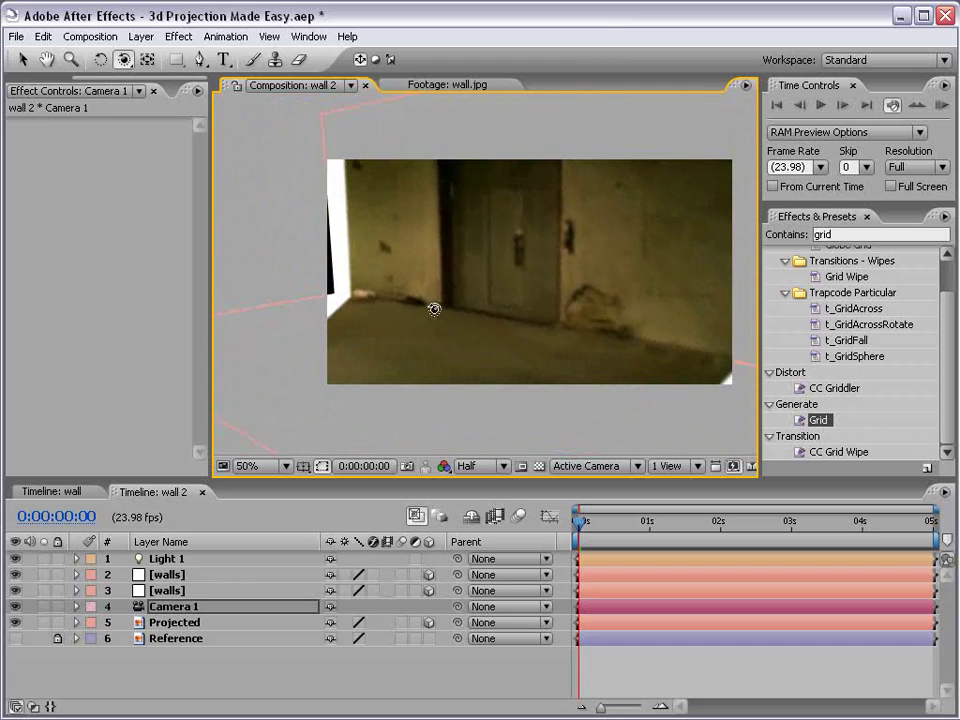
key("ctrl+z")
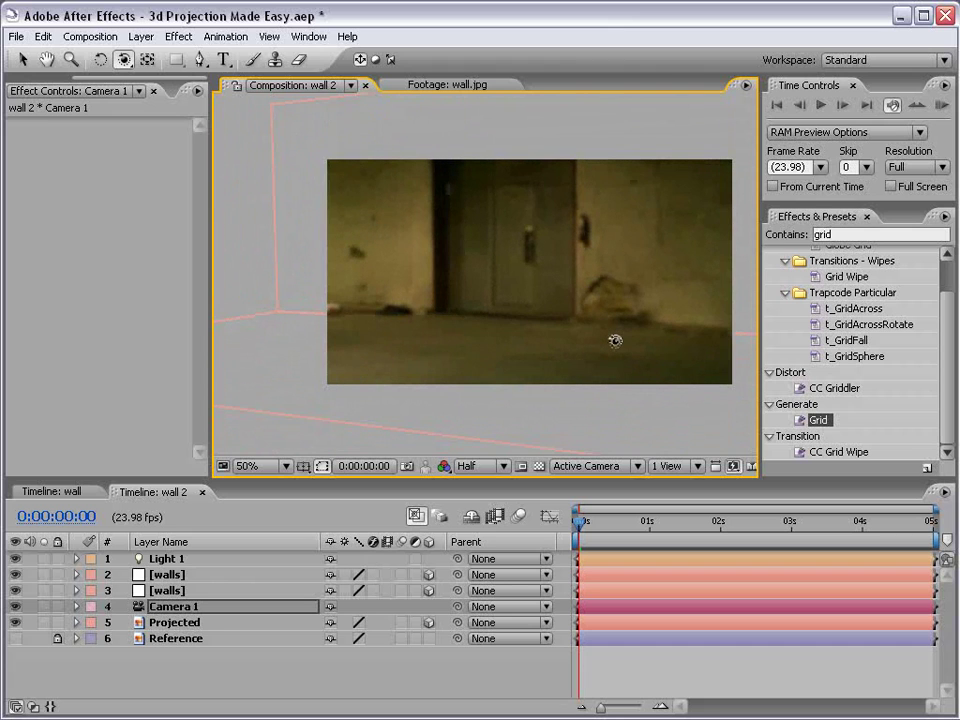
mouse_move(544, 302)
left_mouse_down()
mouse_move(583, 296)
mouse_move(517, 302)
mouse_move(527, 294)
mouse_move(508, 276)
mouse_move(524, 298)
mouse_move(555, 296)
left_mouse_up()
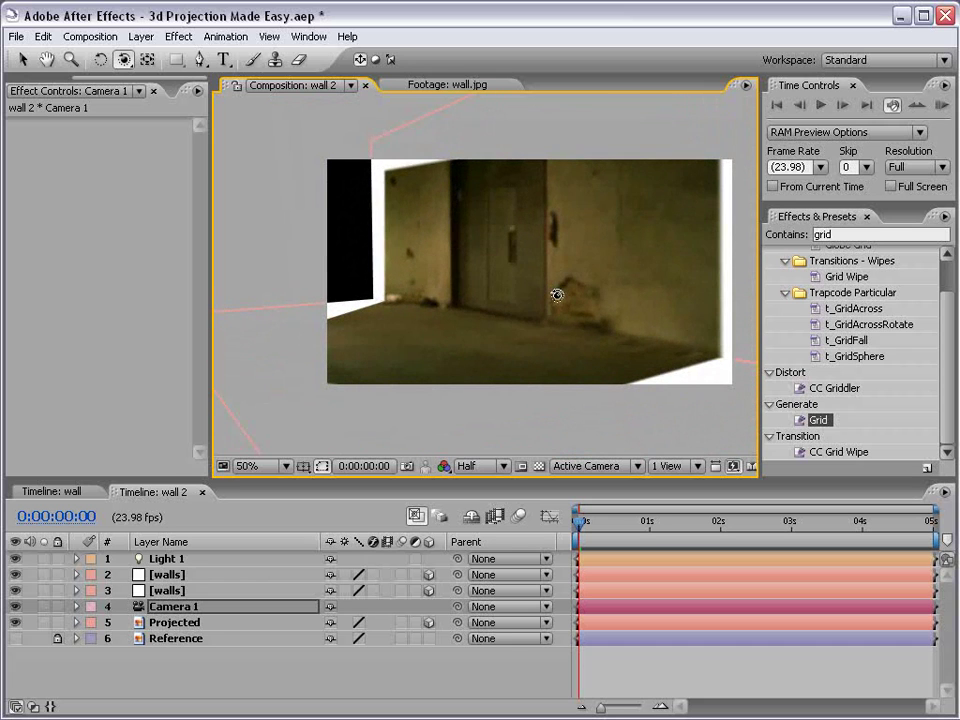
key("ctrl+z")
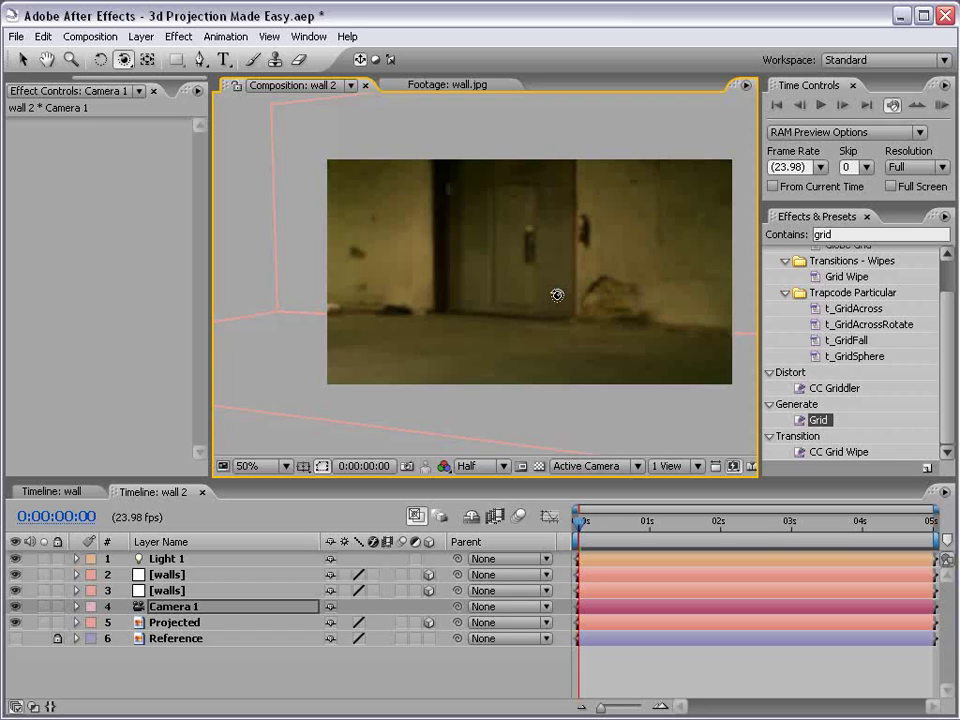
Step: Save the project and set the wall 2 composition's Advanced 3D Shadow Map Resolution to 4000
key("ctrl+s")
key("v")
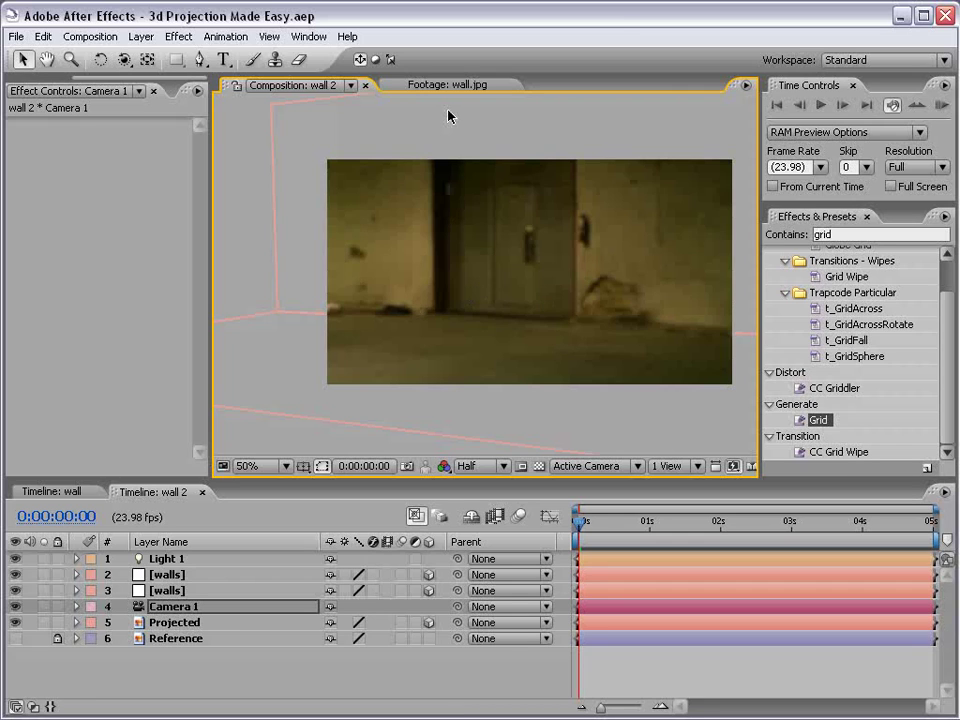
left_click(90, 36)
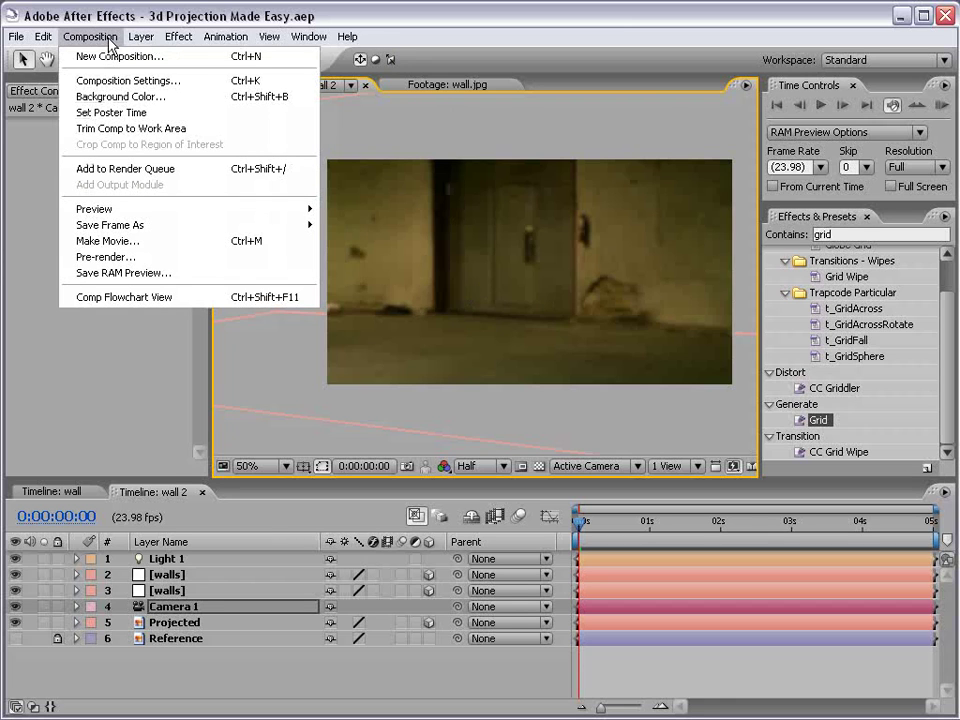
left_click(172, 84)
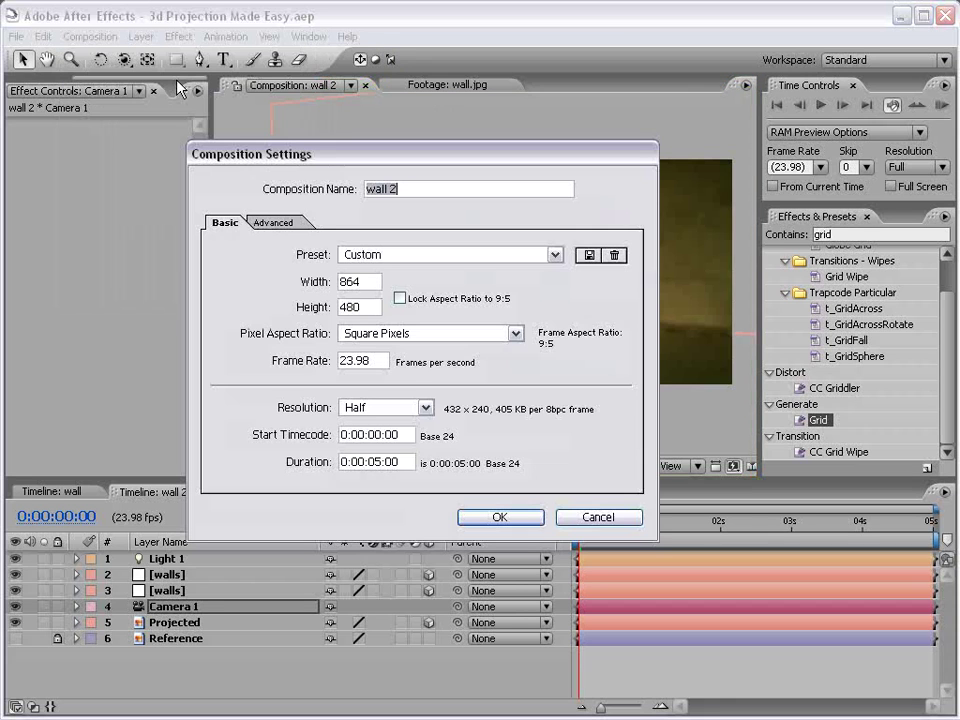
left_click(276, 225)
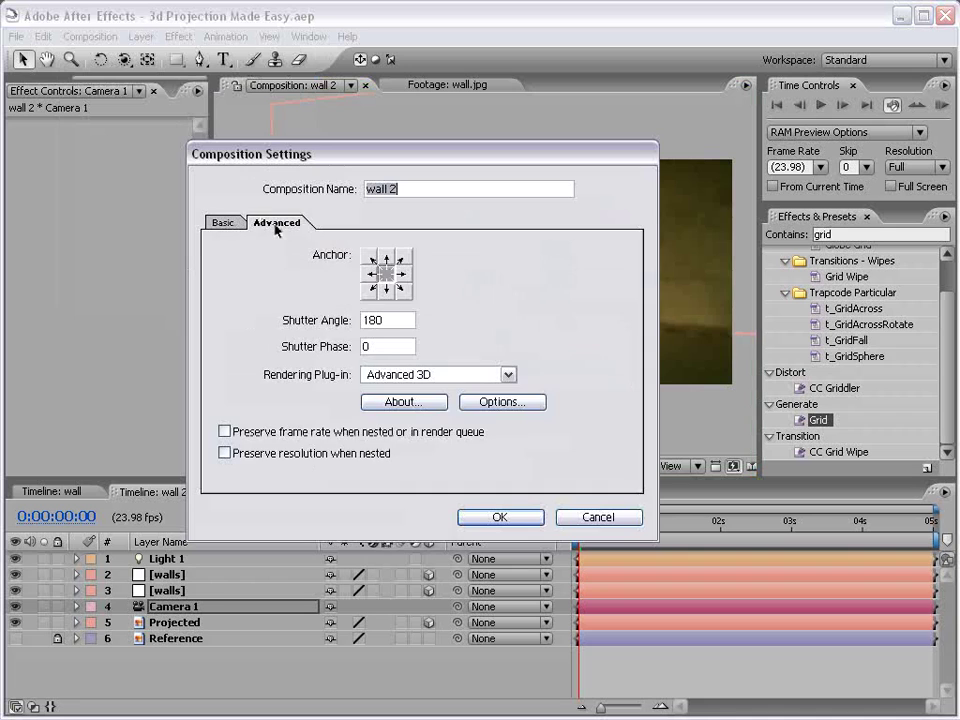
left_click(500, 401)
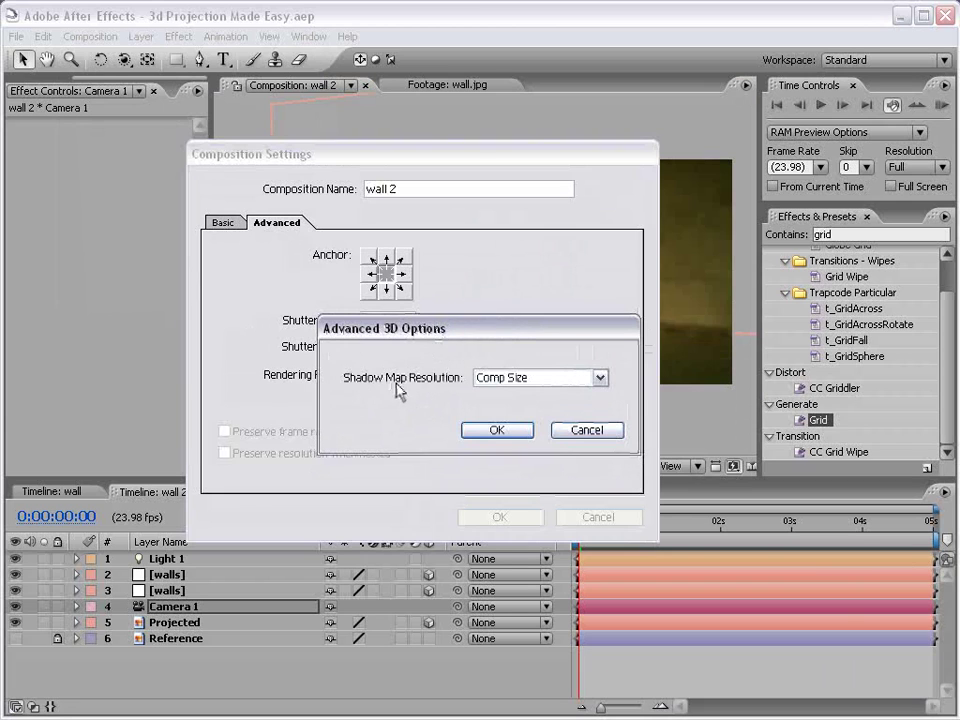
left_click(520, 378)
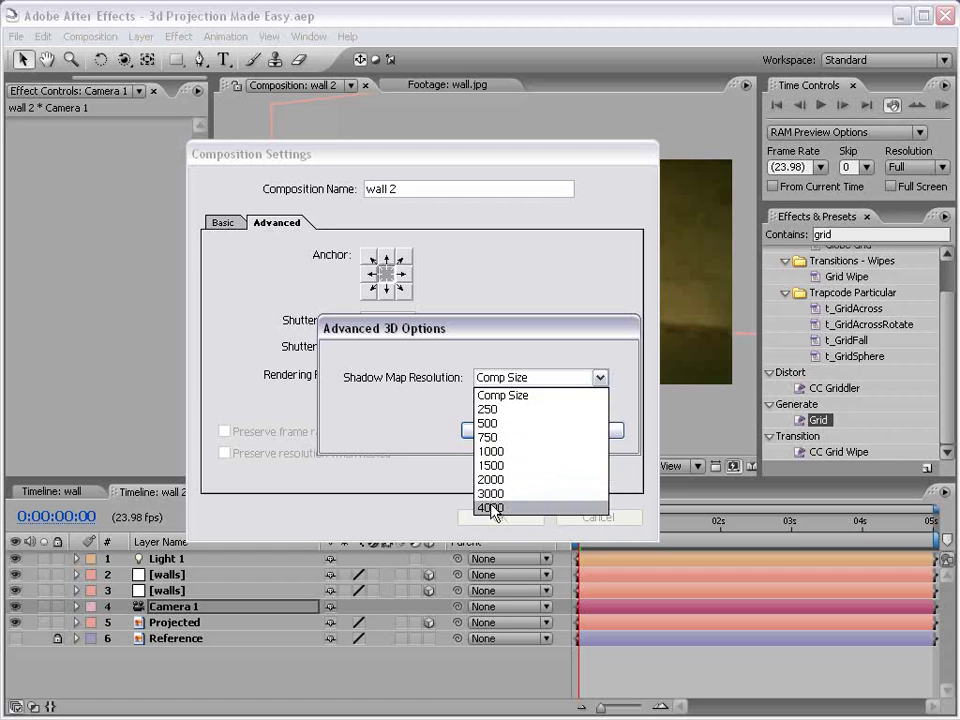
left_click(491, 508)
left_click(493, 431)
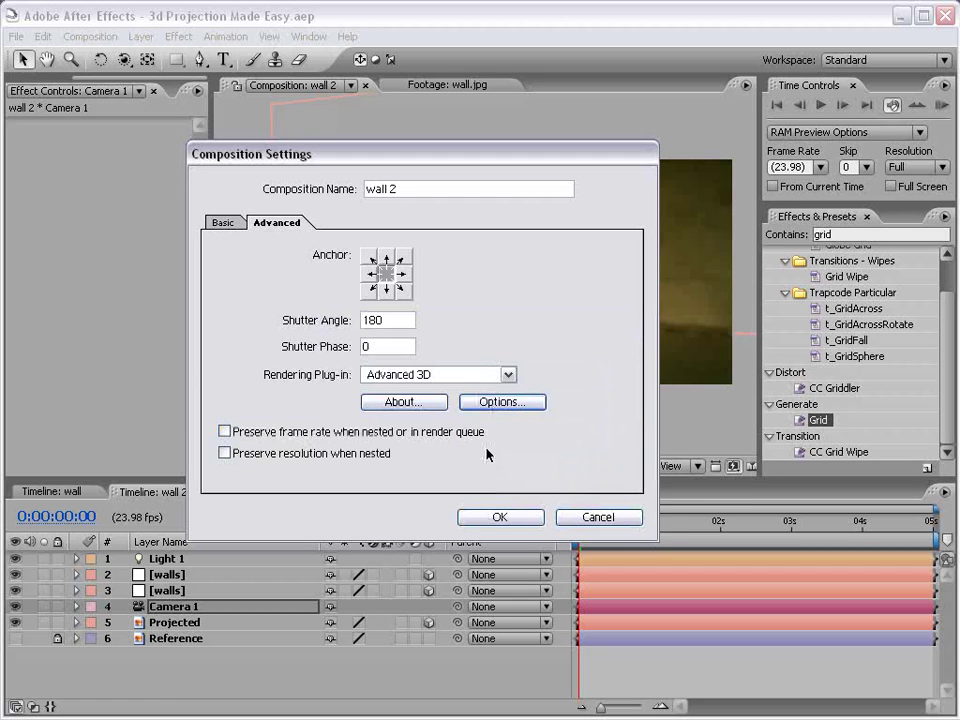
left_click(498, 517)
Step: Set the composition viewer's resolution to Full and examine the door area up close
scroll(497, 315, "up", 2)
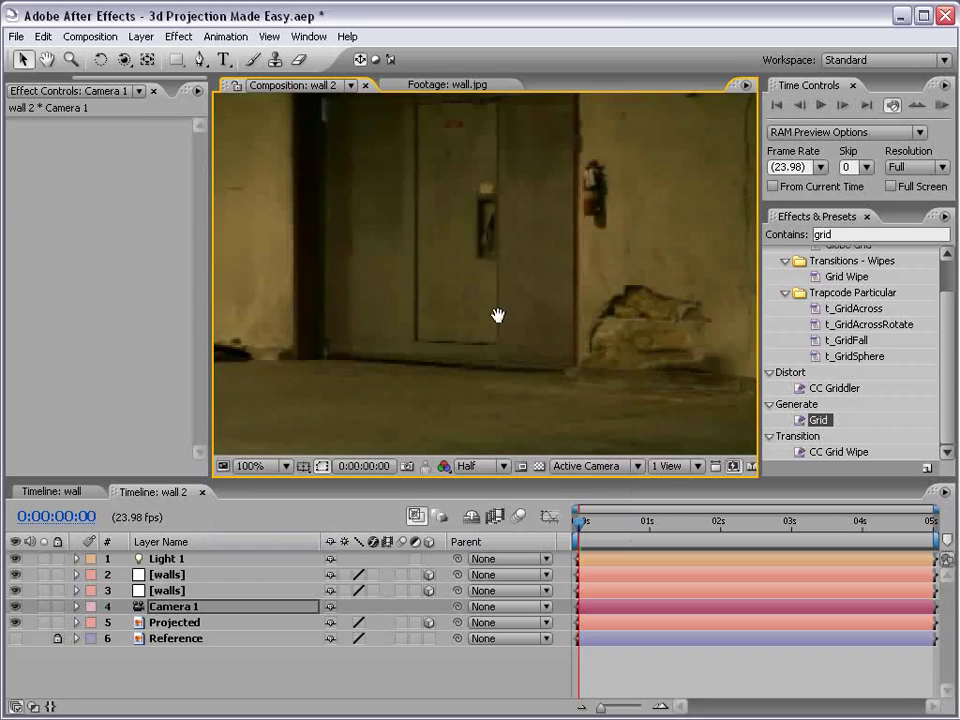
scroll(476, 326, "down", 2)
left_click(476, 466)
left_click(476, 484)
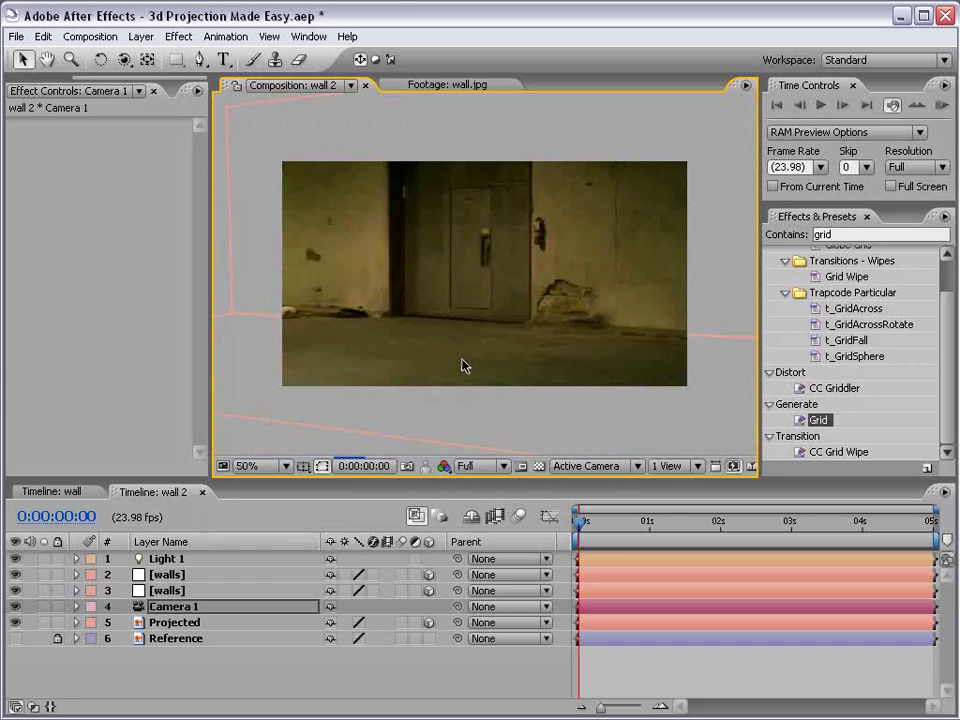
scroll(462, 366, "up", 2)
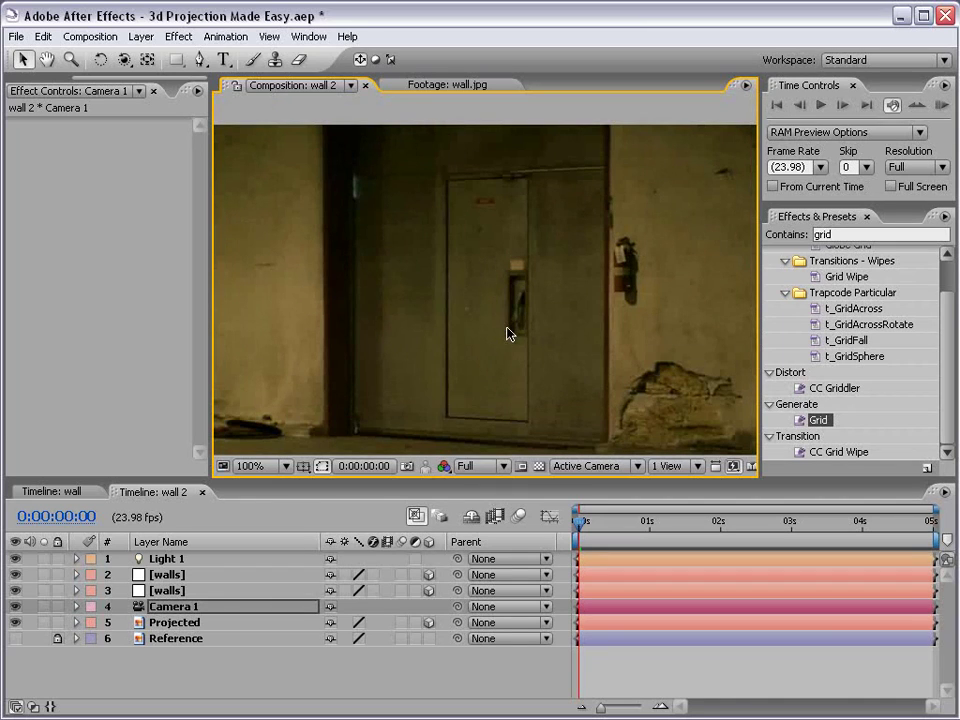
scroll(507, 333, "down", 2)
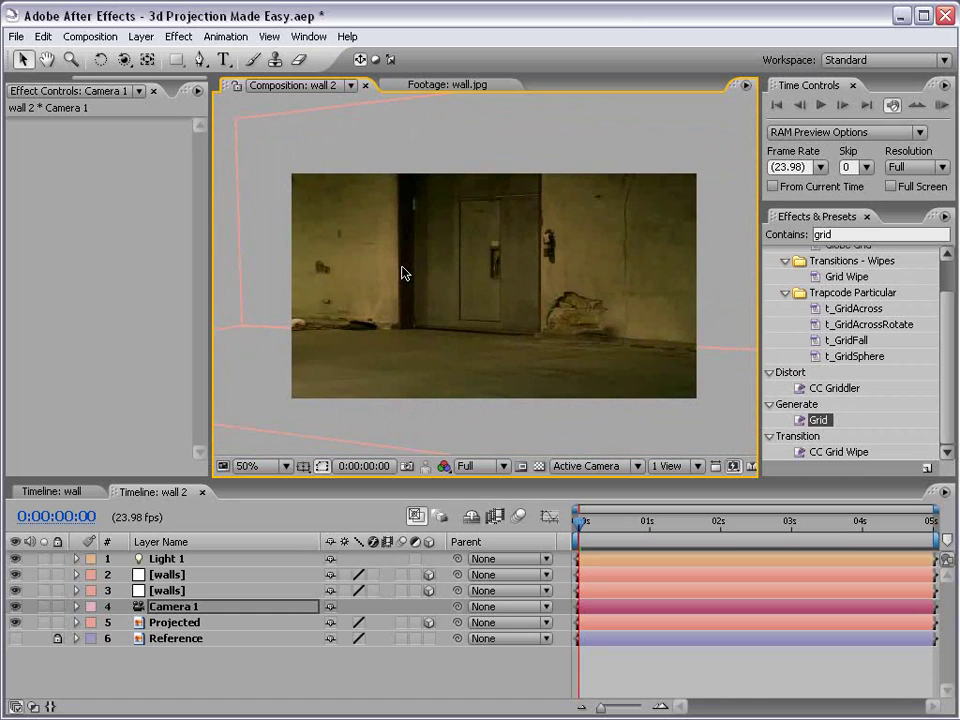
scroll(403, 273, "up", 1)
scroll(506, 279, "down", 1)
key("c")
left_click_drag(407, 324, 388, 332)
key("v")
left_click(305, 177)
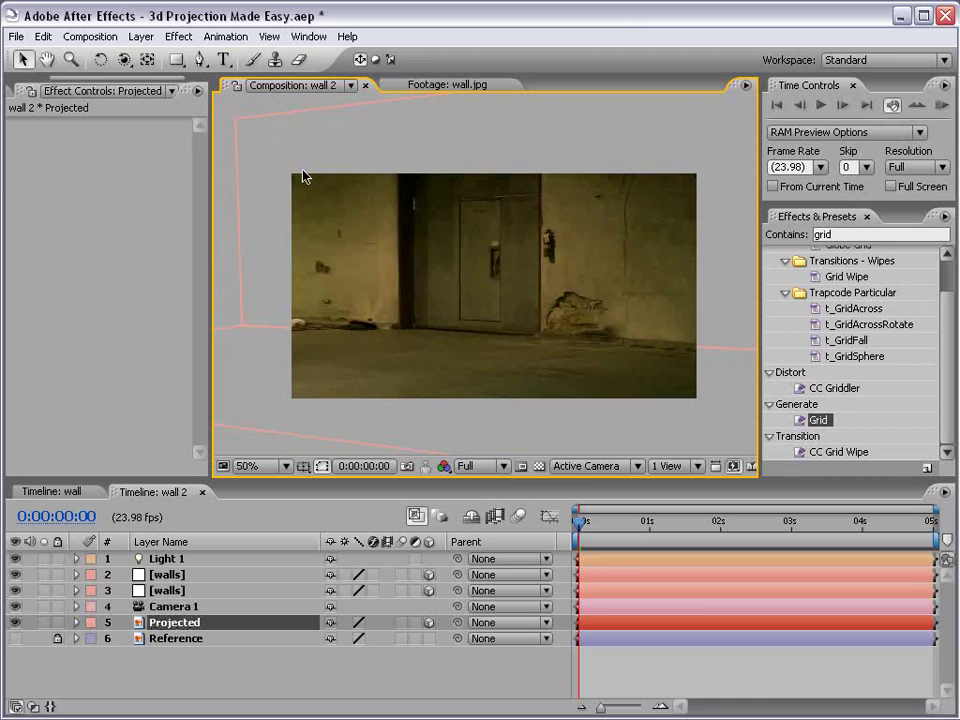
Step: Draw a closed four-point Pen mask around the recessed doorway on the wall solid, layer 2, extending above the frame
left_click(172, 591)
left_click(172, 575)
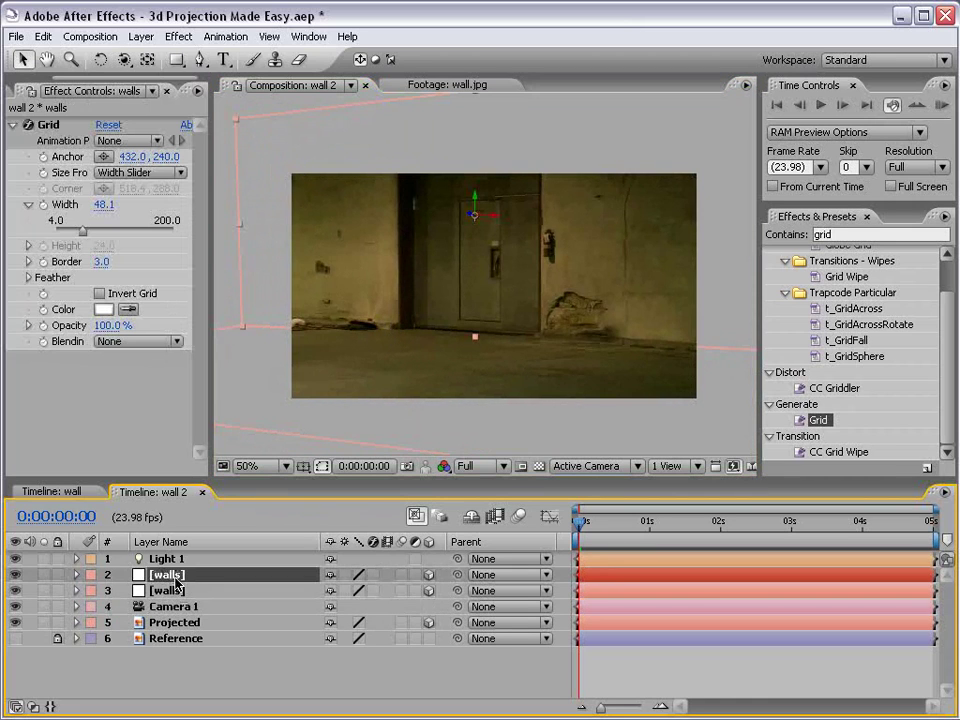
left_click(200, 59)
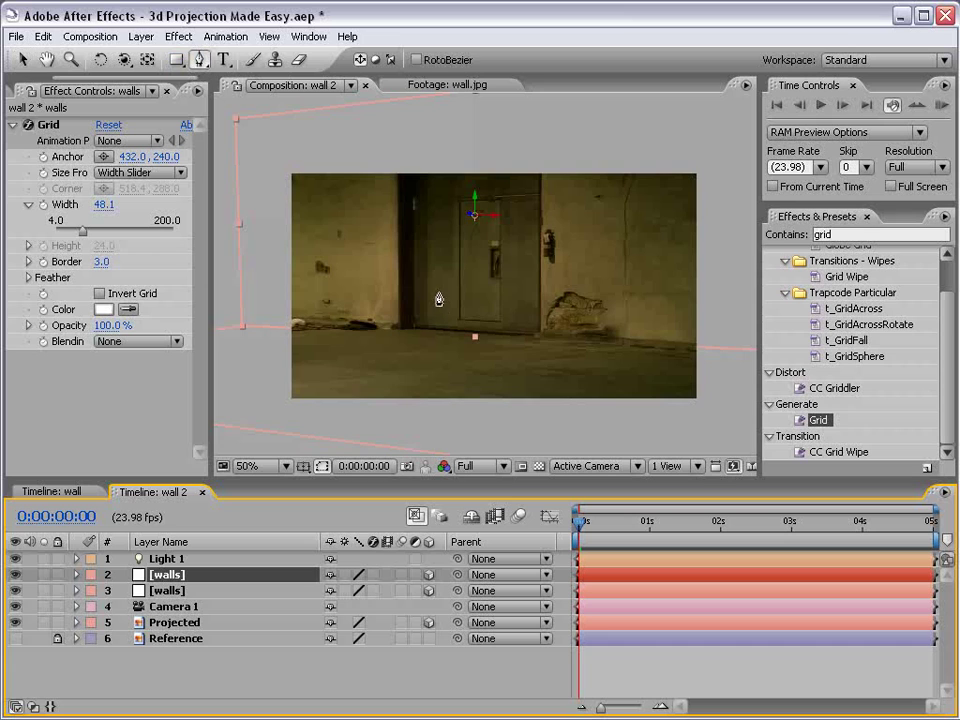
scroll(434, 294, "up", 2)
key("h")
left_click_drag(430, 287, 431, 349)
scroll(422, 289, "down", 2)
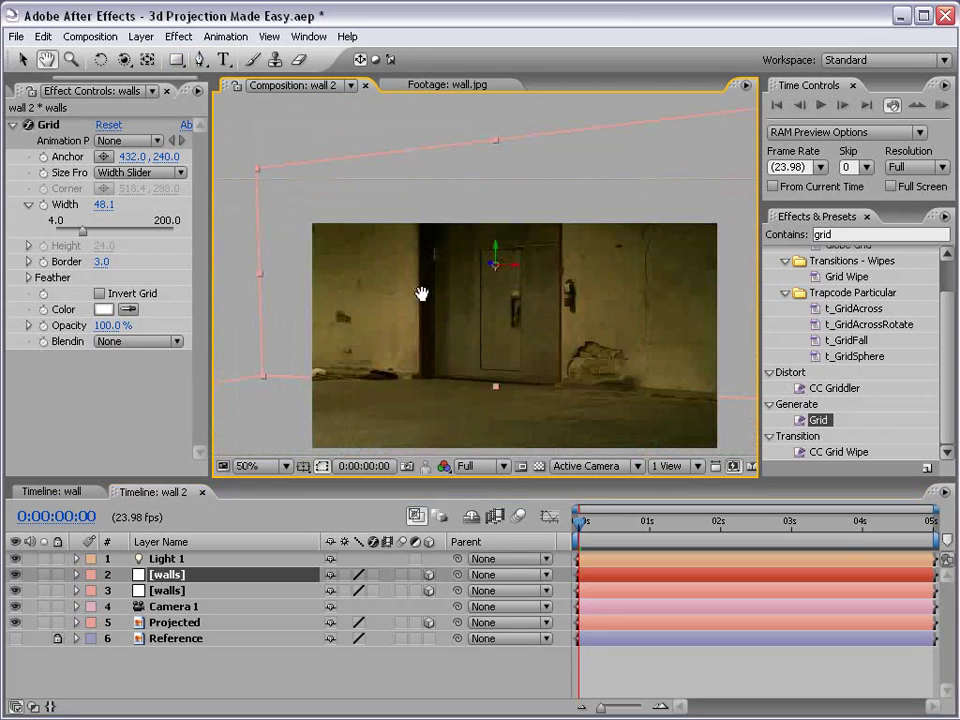
left_click(418, 379)
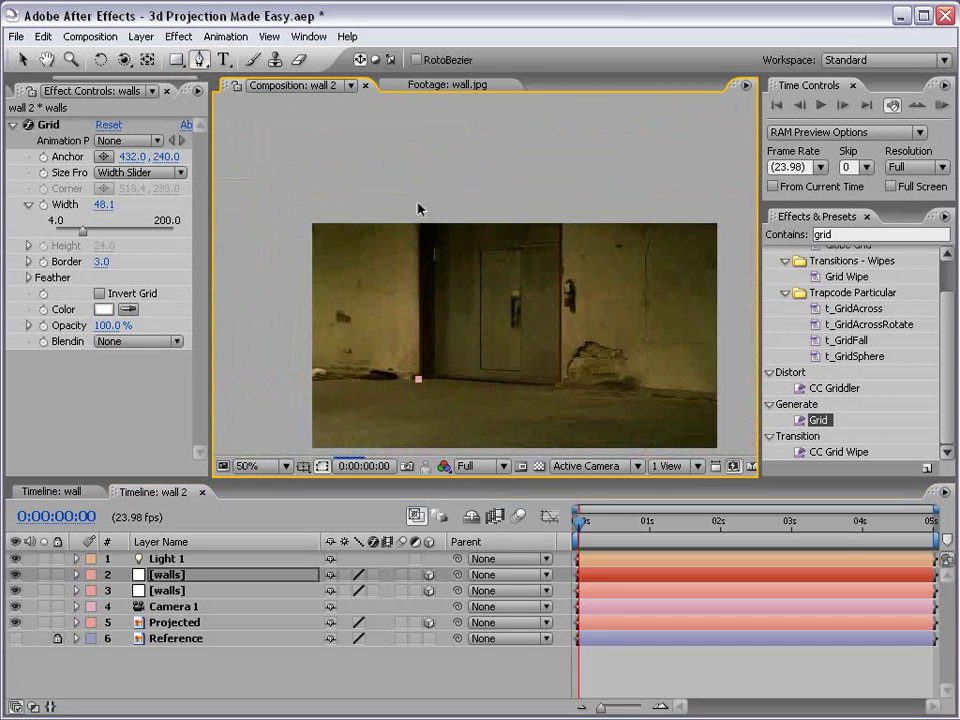
left_click(418, 203)
left_click(565, 191)
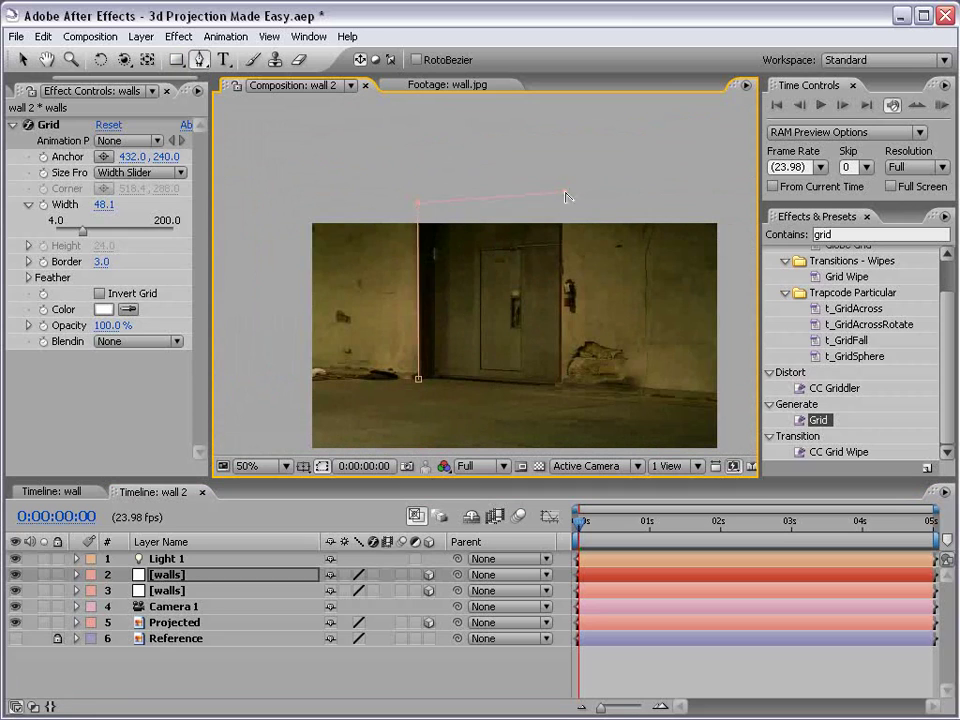
left_click(561, 383)
left_click(418, 383)
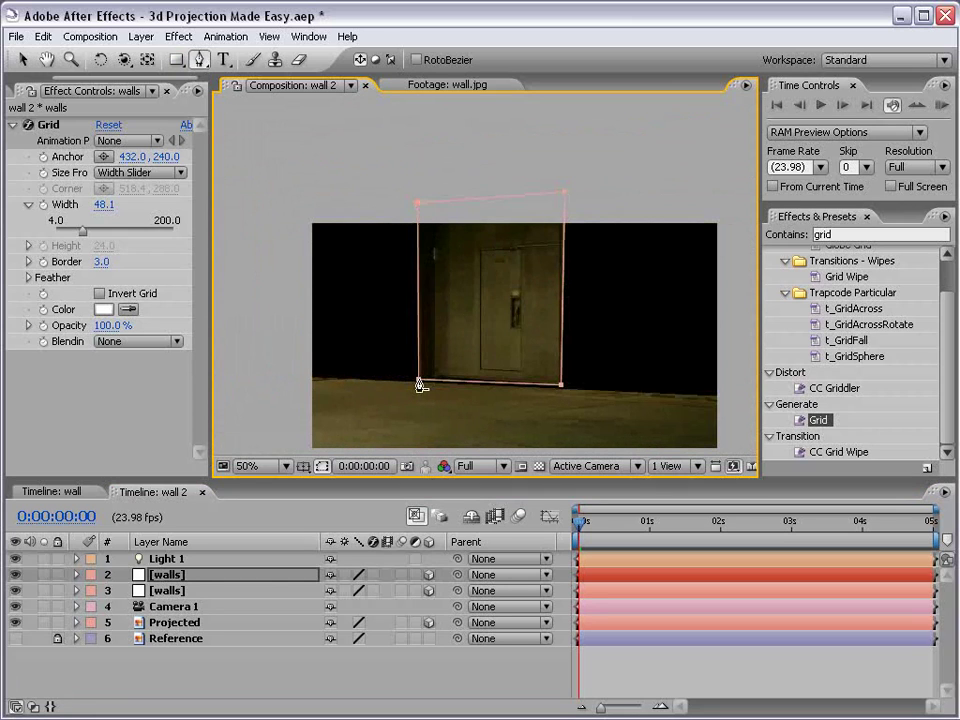
Step: Set the mode of Mask 1 on the wall solid to Subtract so the doorway is cut out, and deselect the layer
left_click(170, 576)
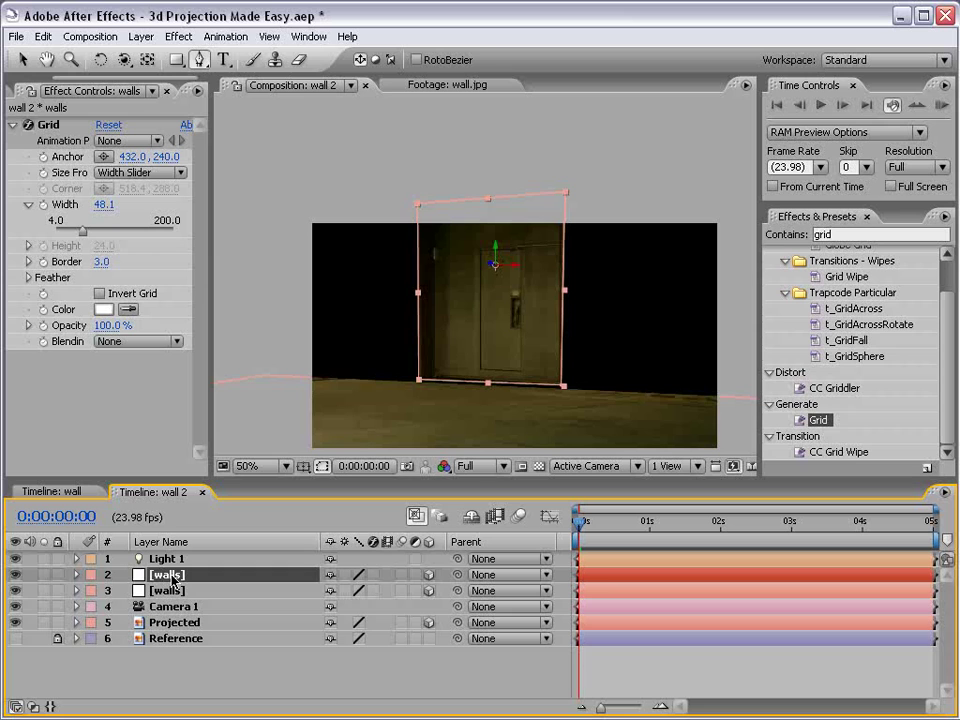
key("m")
key("m")
left_click(339, 591)
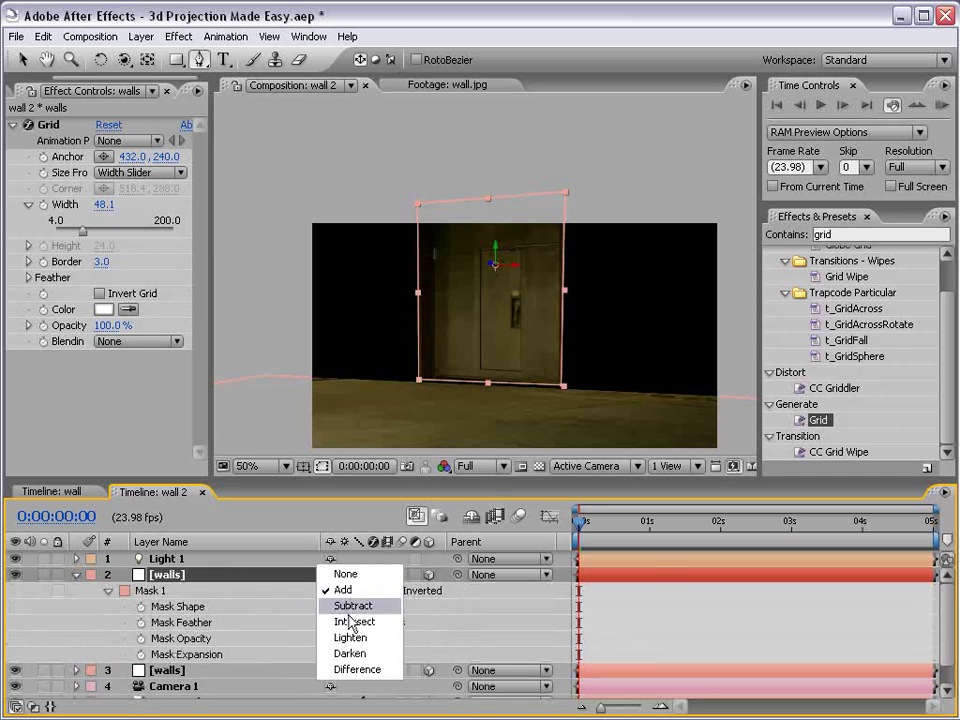
left_click(349, 604)
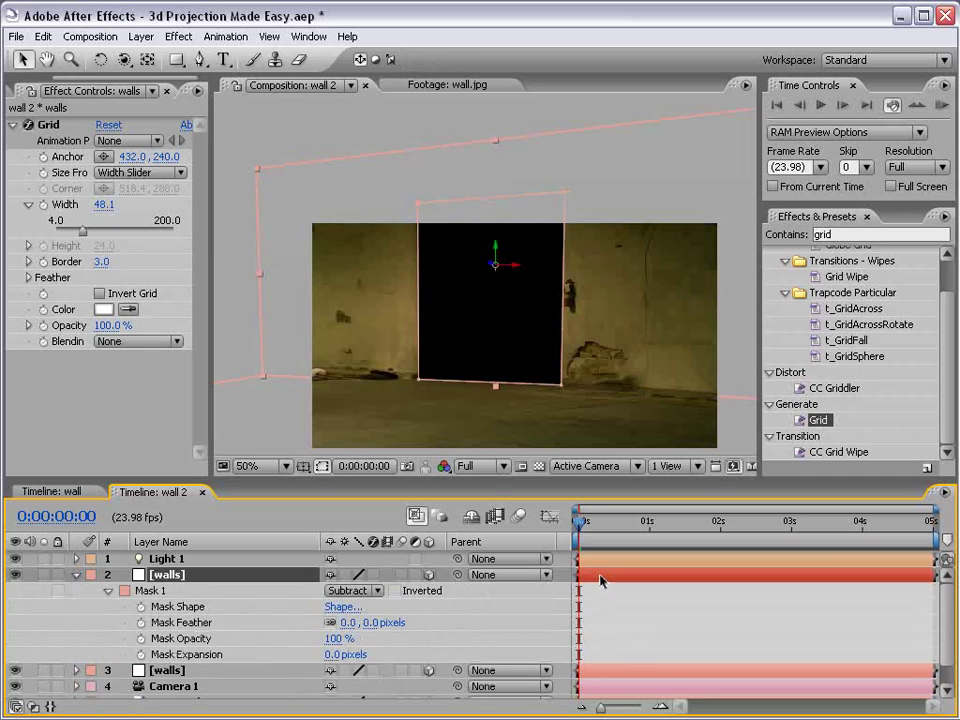
left_click(606, 606)
scroll(465, 320, "down", 1)
scroll(464, 331, "up", 1)
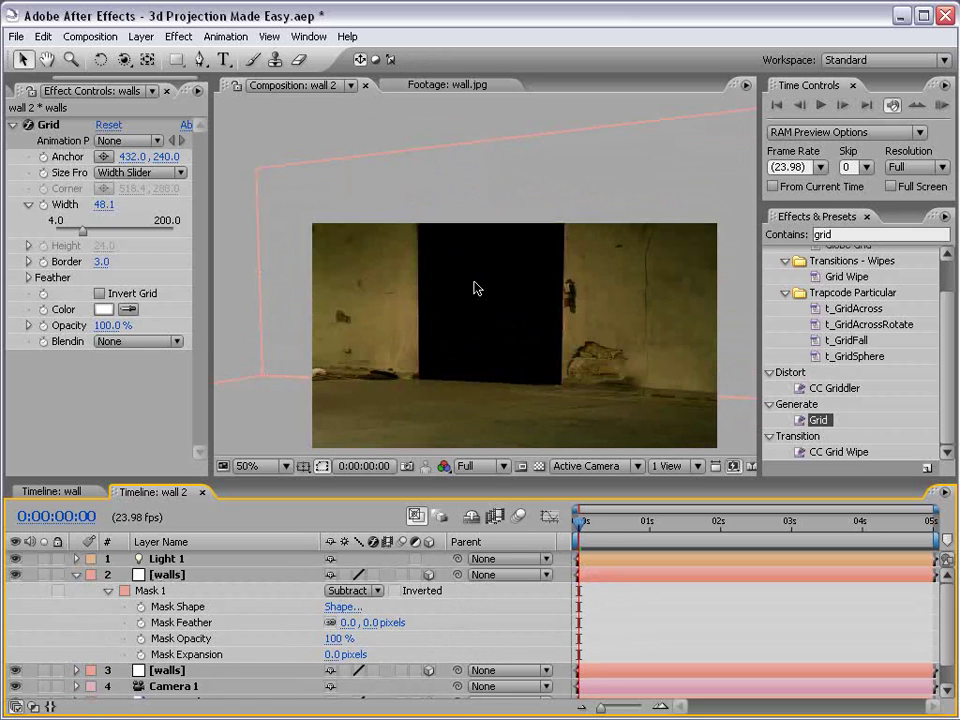
Step: Duplicate the masked wall solid and move the copy slightly back in depth behind the wall
left_click(604, 574)
key("ctrl+d")
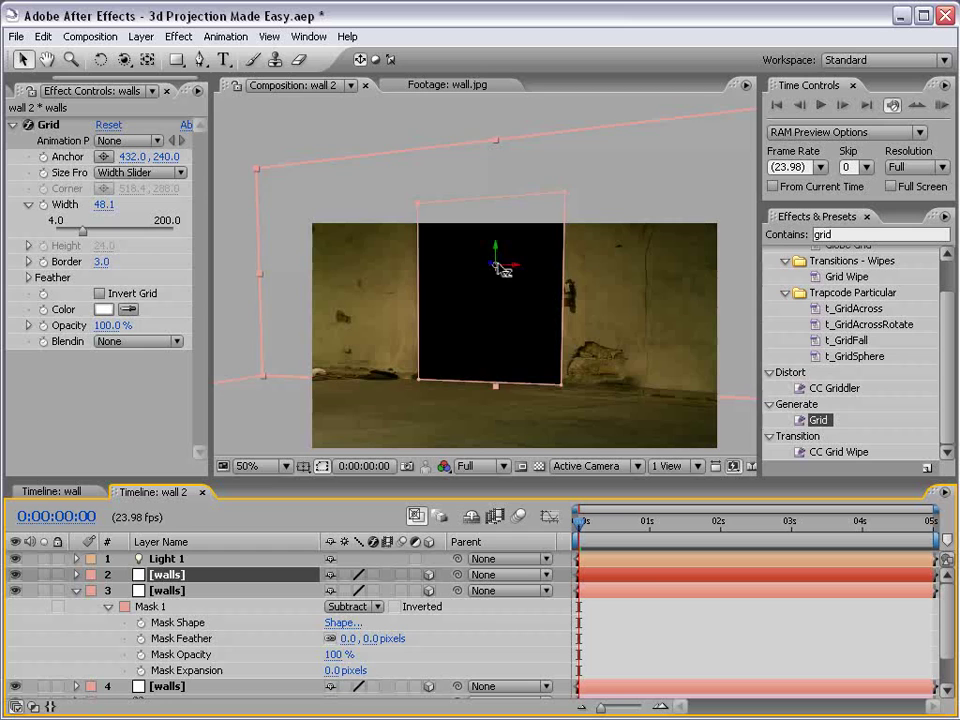
left_click_drag(499, 266, 513, 268)
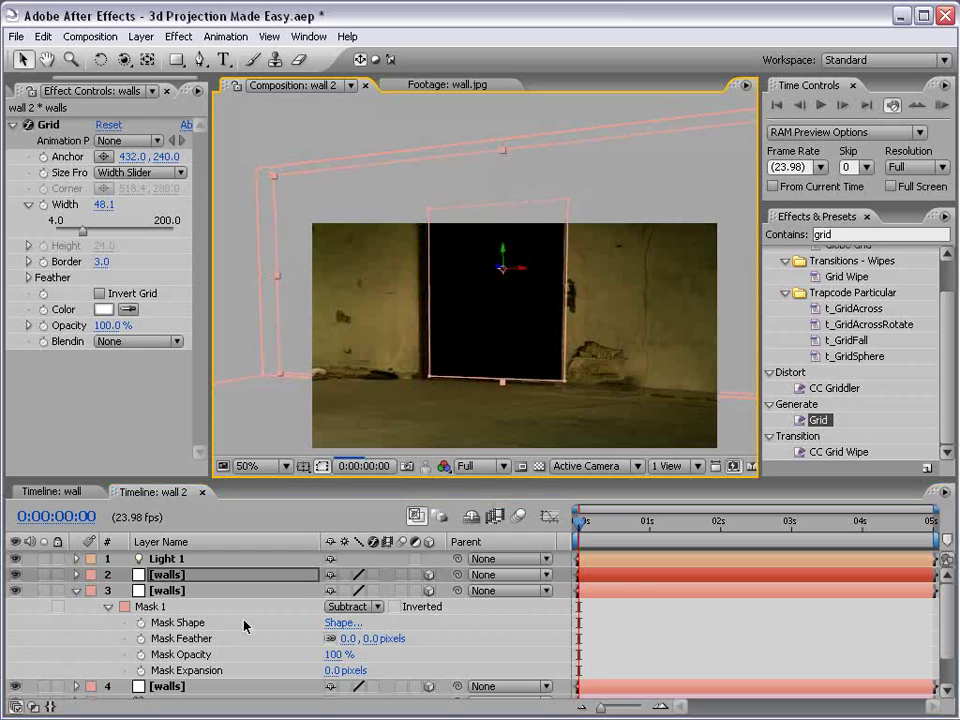
Step: Set the duplicated wall solid's Mask 1 mode to Intersect so it keeps only the door area, and deselect it
left_click(76, 574)
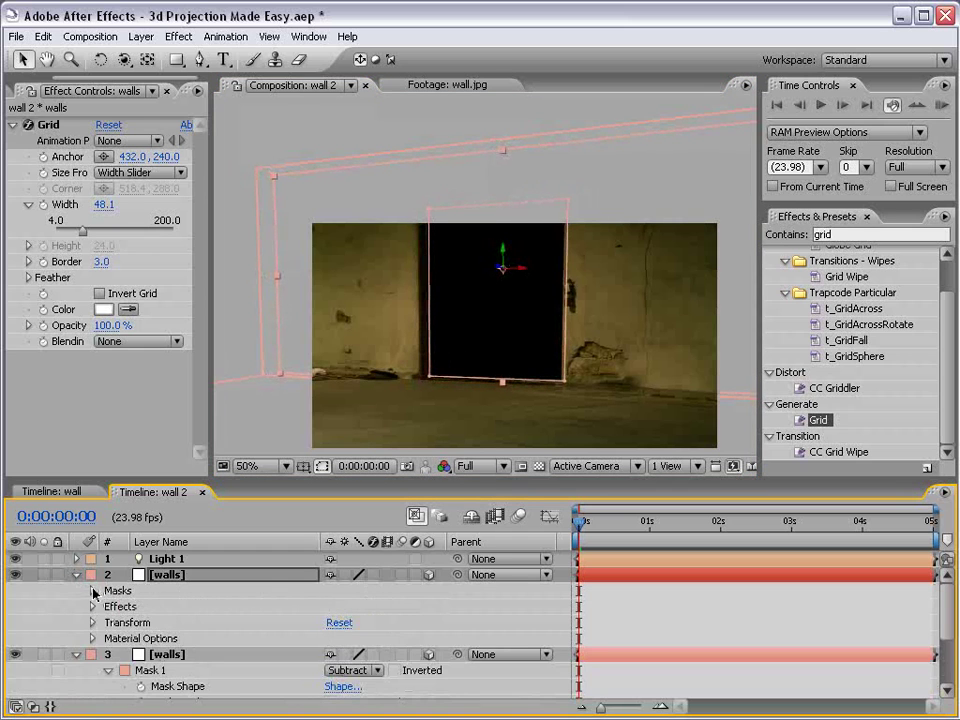
left_click(93, 590)
left_click(350, 607)
left_click(355, 622)
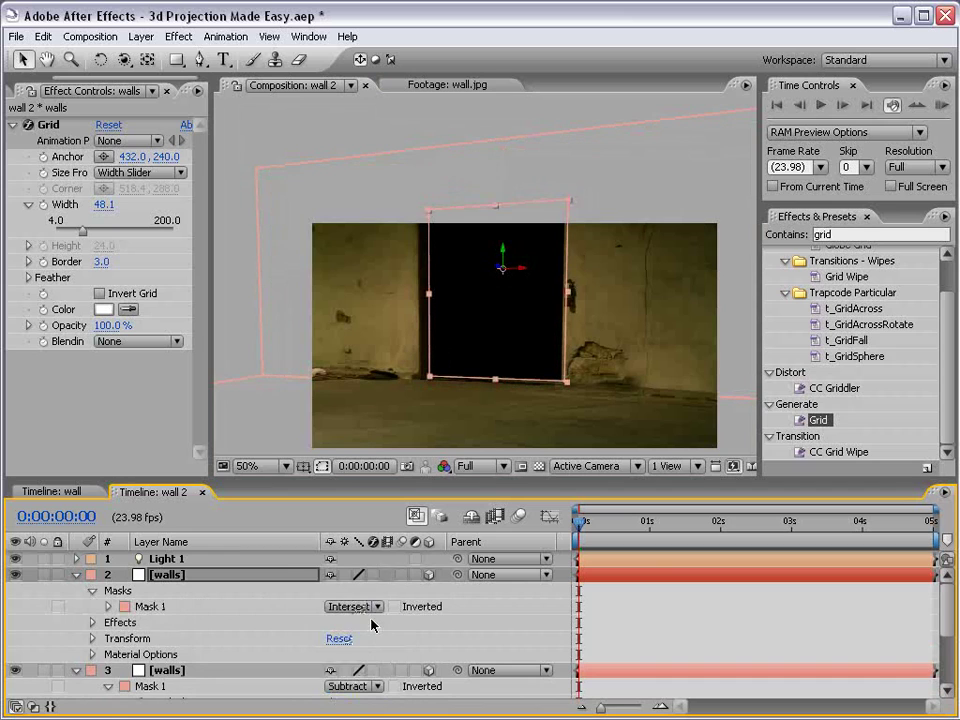
left_click(647, 620)
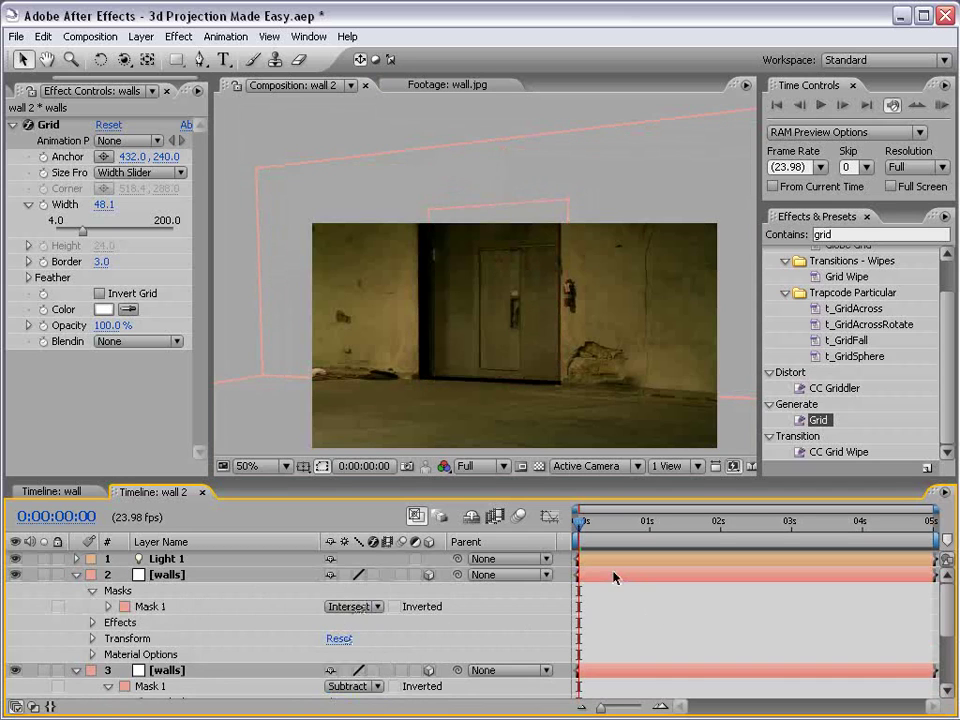
Step: Orbit Camera 1 to the side to examine the depth of the recessed door in the wall
scroll(435, 246, "up", 1)
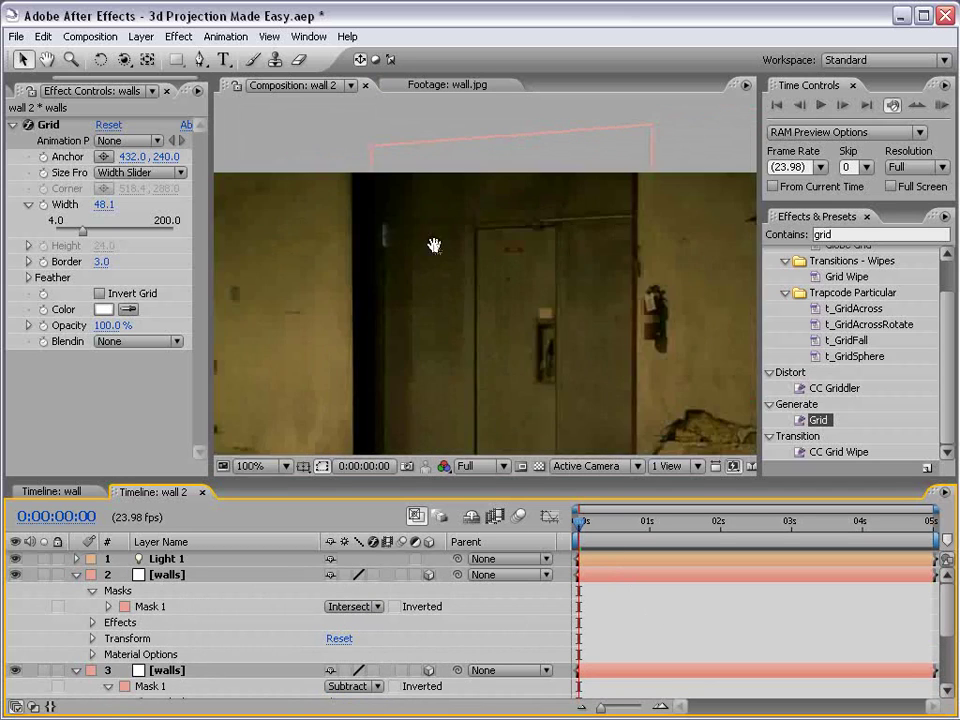
scroll(383, 281, "down", 1)
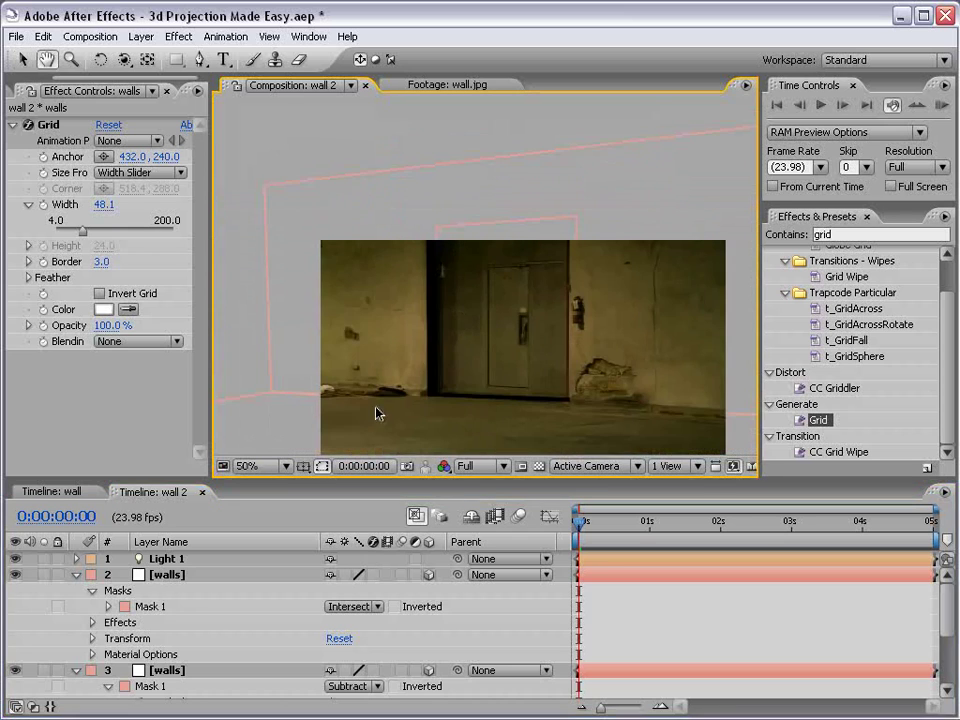
key("c")
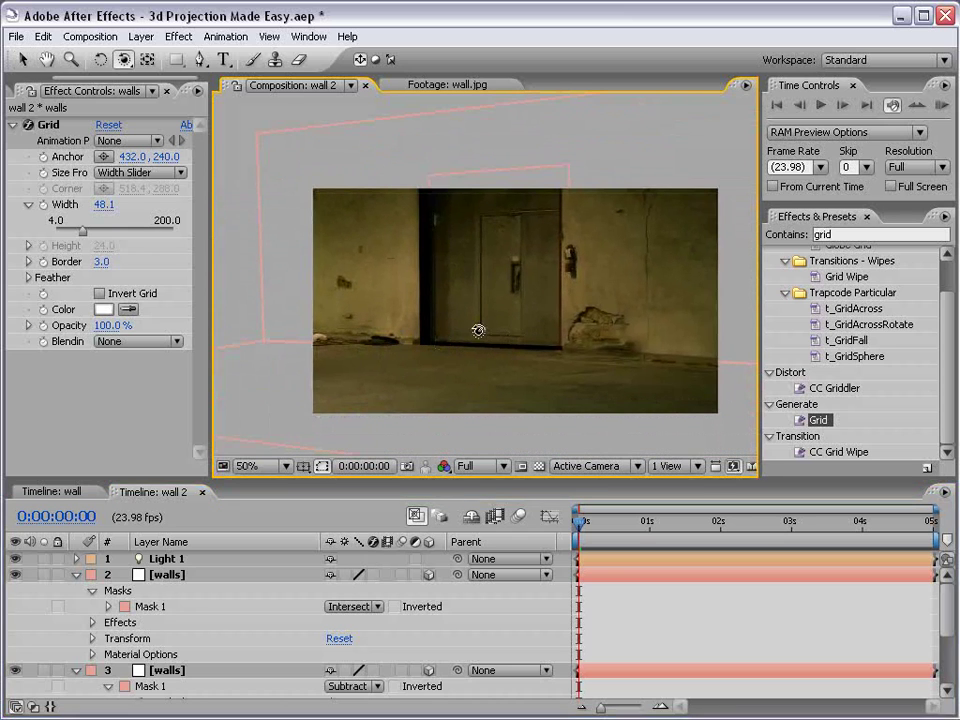
left_click_drag(450, 328, 343, 347)
key("v")
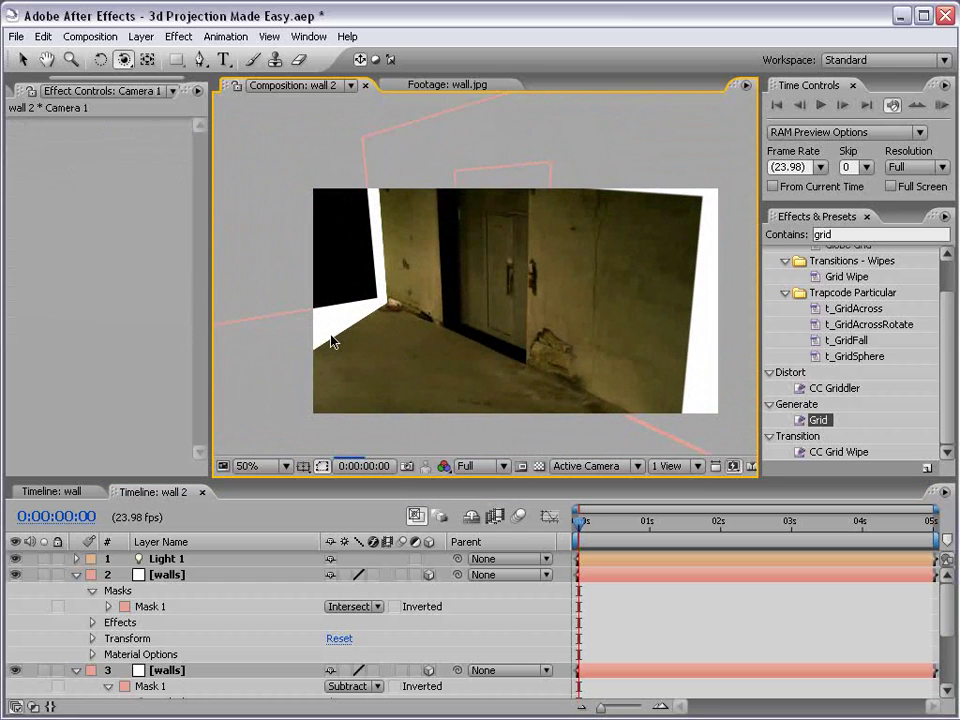
Step: Move the floor solid so it fills the gap beneath the recessed door, and orbit Camera 1 back to face the wall
left_click(332, 339)
left_click_drag(393, 383, 408, 366)
key("c")
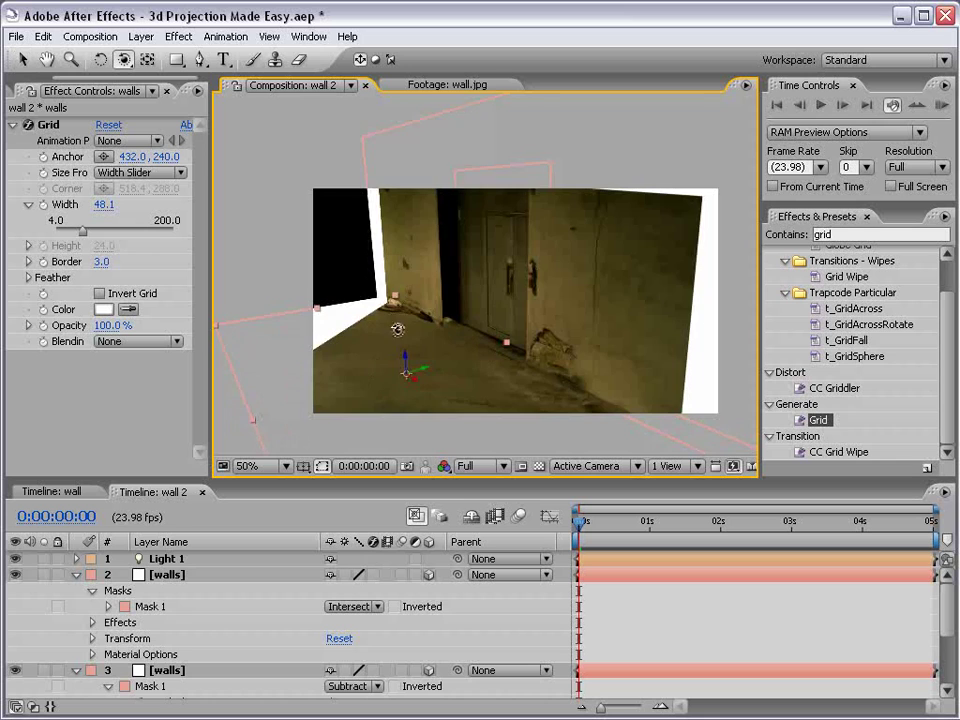
left_click_drag(401, 314, 422, 321)
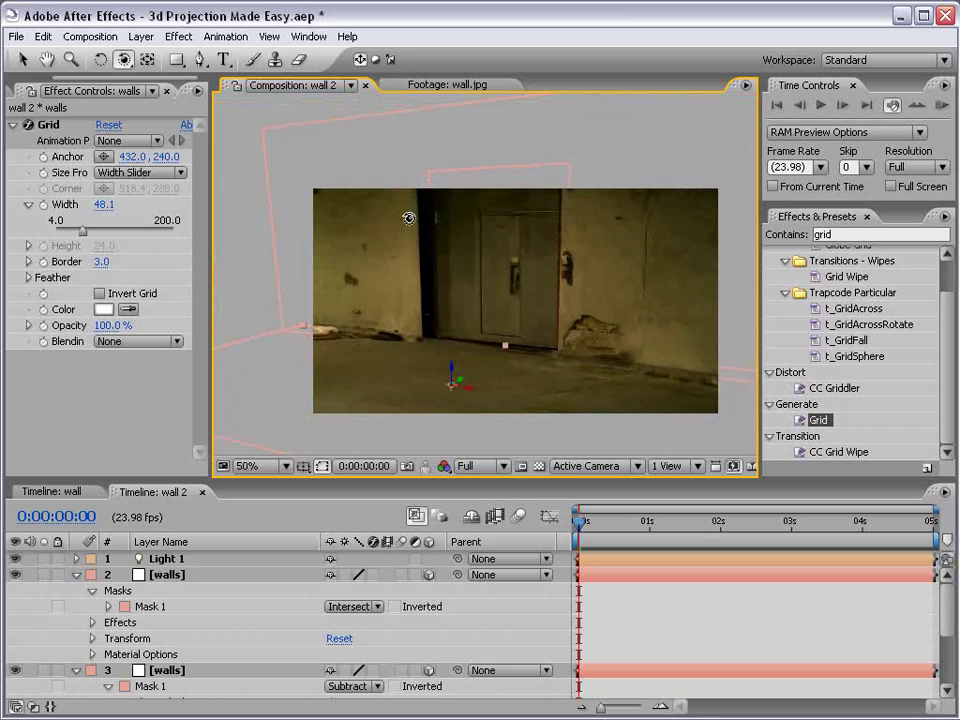
Step: Deselect the floor solid and examine the recessed doorway up close at 100% magnification
key("v")
left_click(465, 300)
key("c")
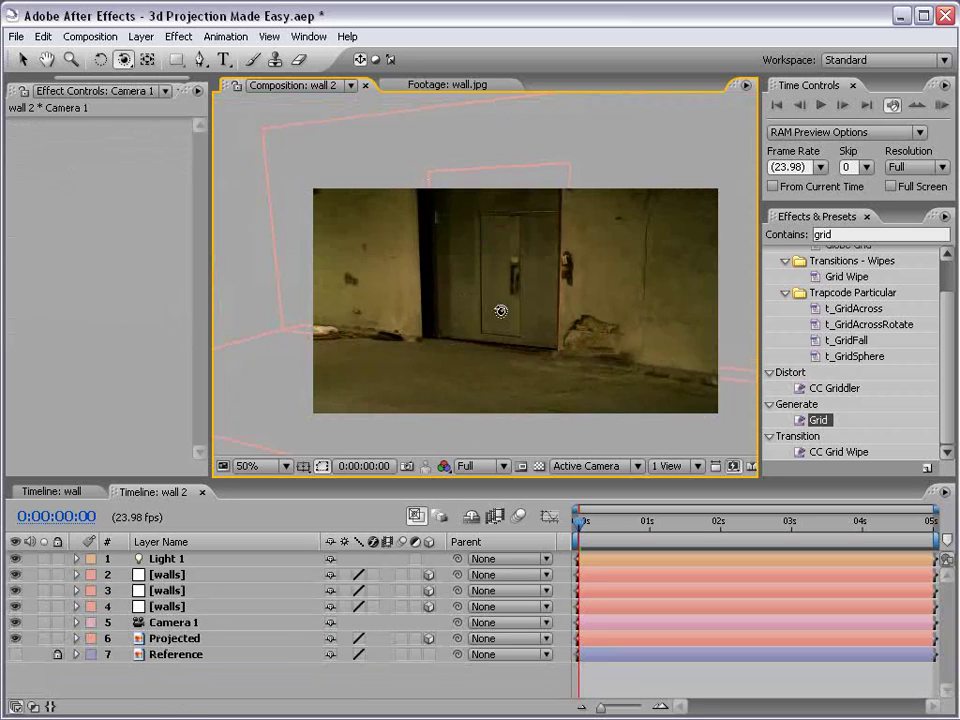
left_click_drag(497, 315, 575, 262)
key("period")
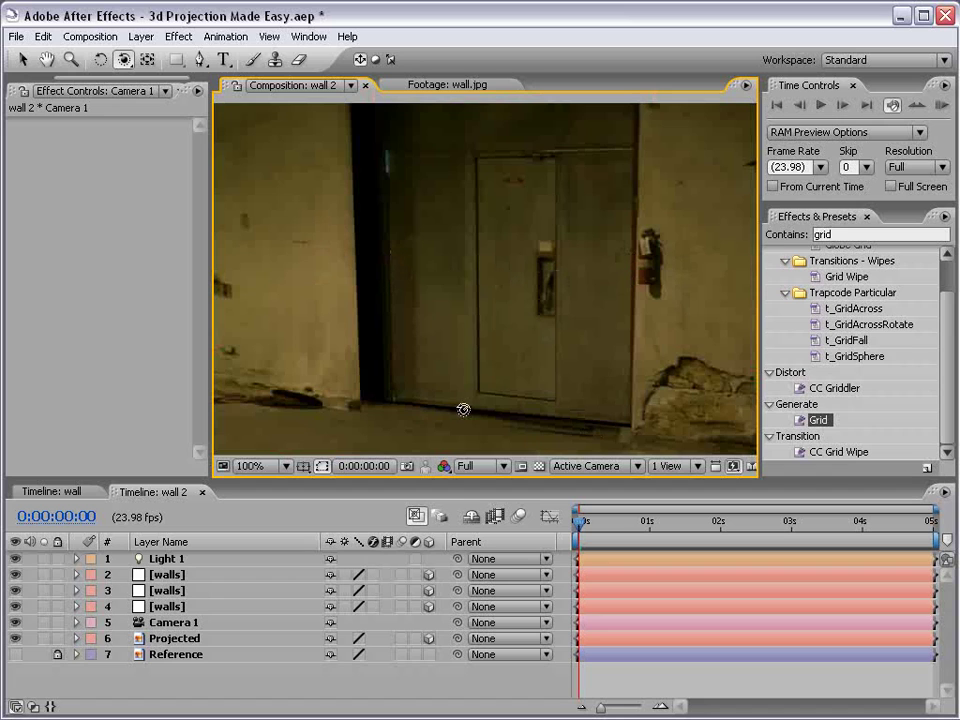
key("comma")
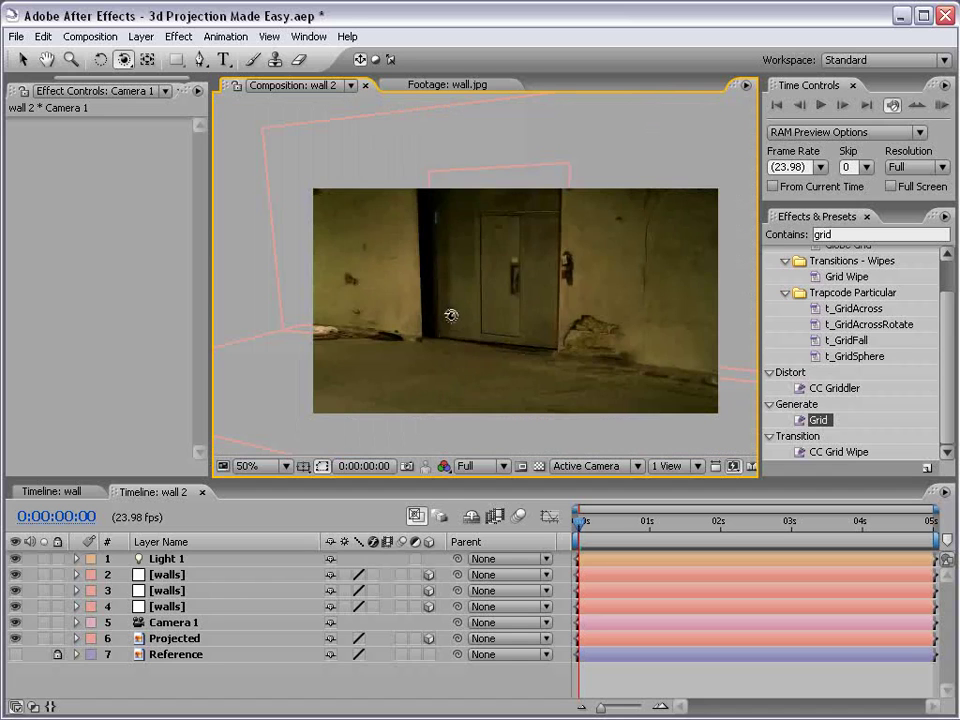
Step: Delete the duplicated wall solid that holds the recessed door
key("v")
left_click(160, 591)
left_click(167, 577)
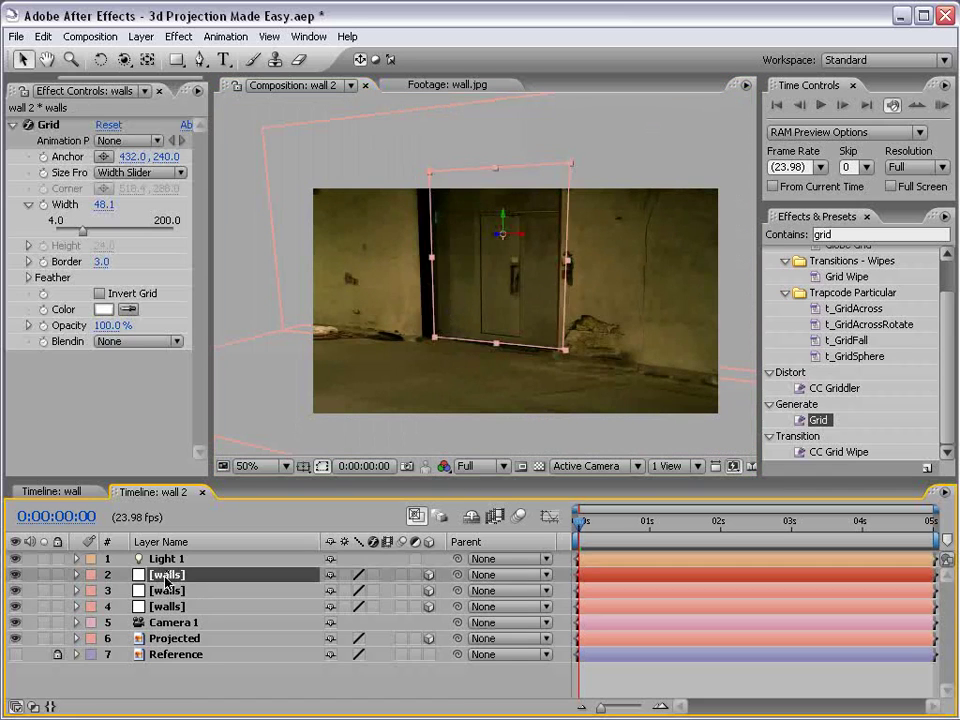
key("Delete")
Step: Delete Mask 1 from the remaining wall solid so the doorway is no longer cut out, and deselect the layer
left_click(167, 577)
key("m")
key("m")
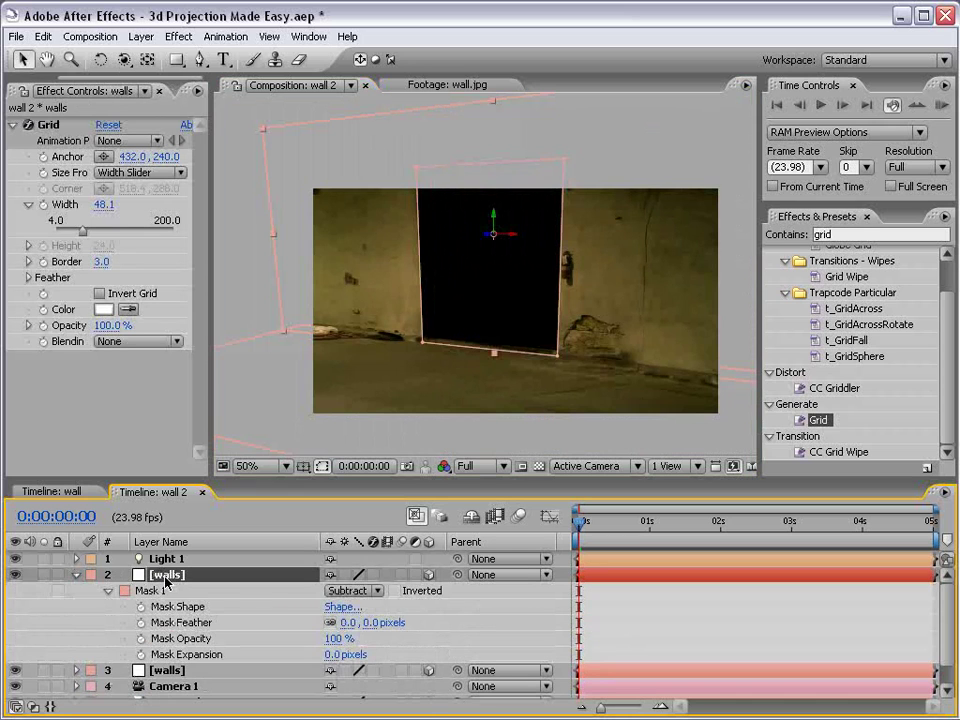
left_click(160, 591)
key("Delete")
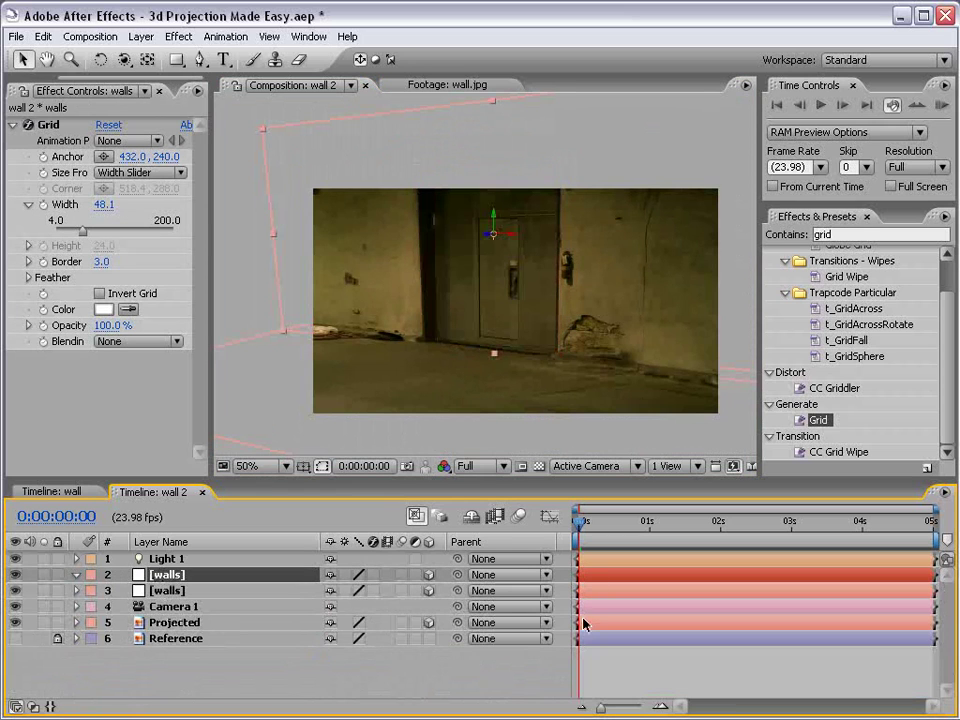
left_click(611, 669)
Step: Orbit Camera 1 lower to face the door more directly and dolly it in toward the door
key("c")
left_click_drag(557, 332, 548, 334)
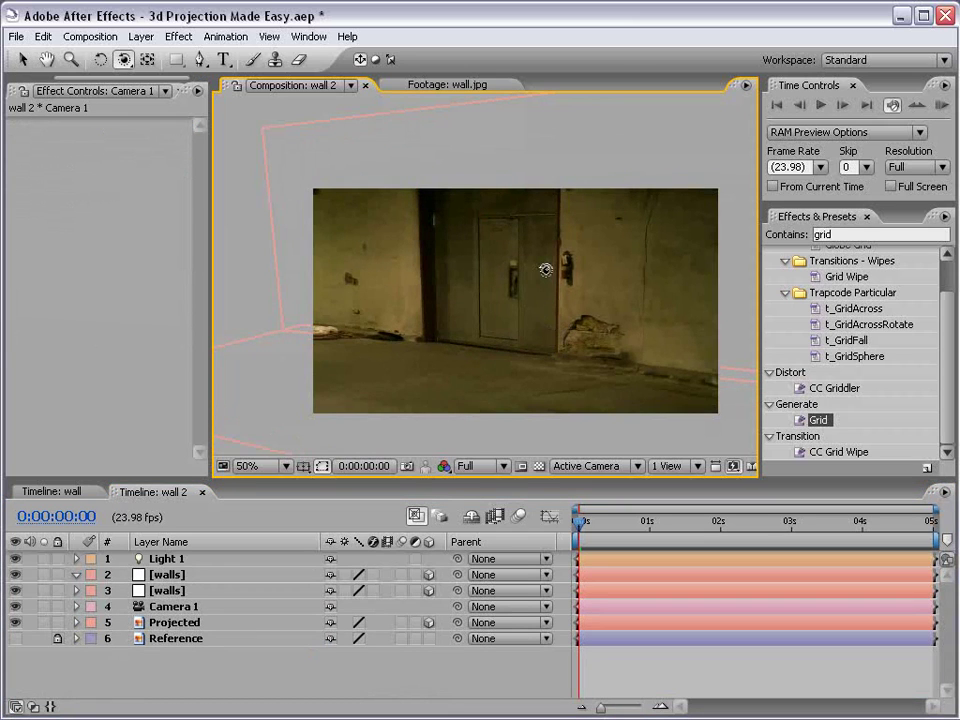
left_click_drag(452, 354, 474, 336)
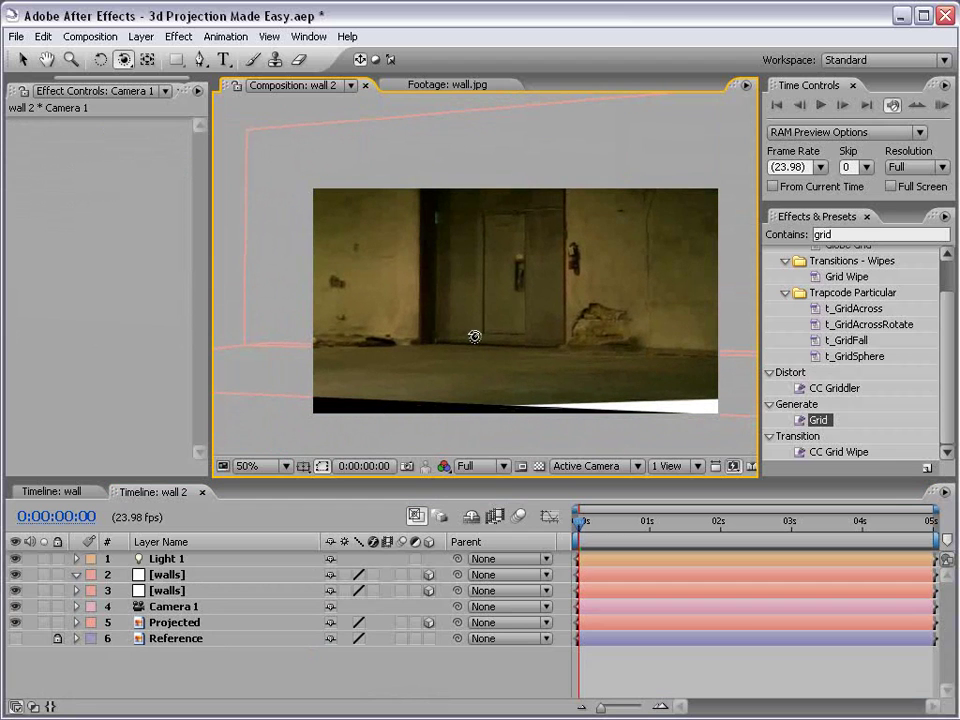
key("c")
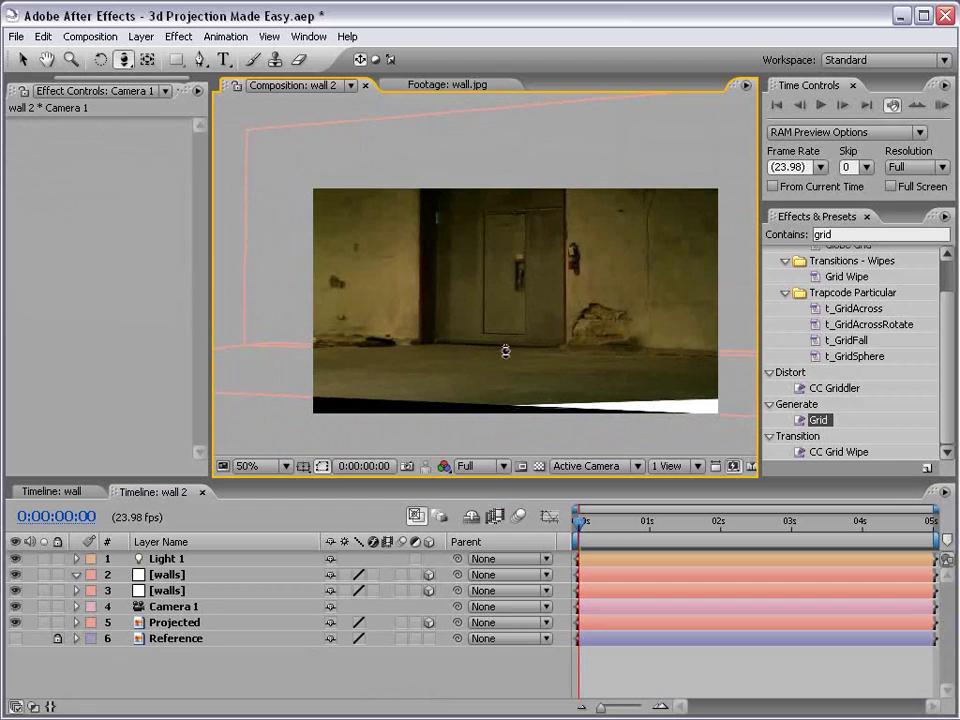
key("c")
key("c")
key("c")
left_click_drag(504, 365, 508, 362)
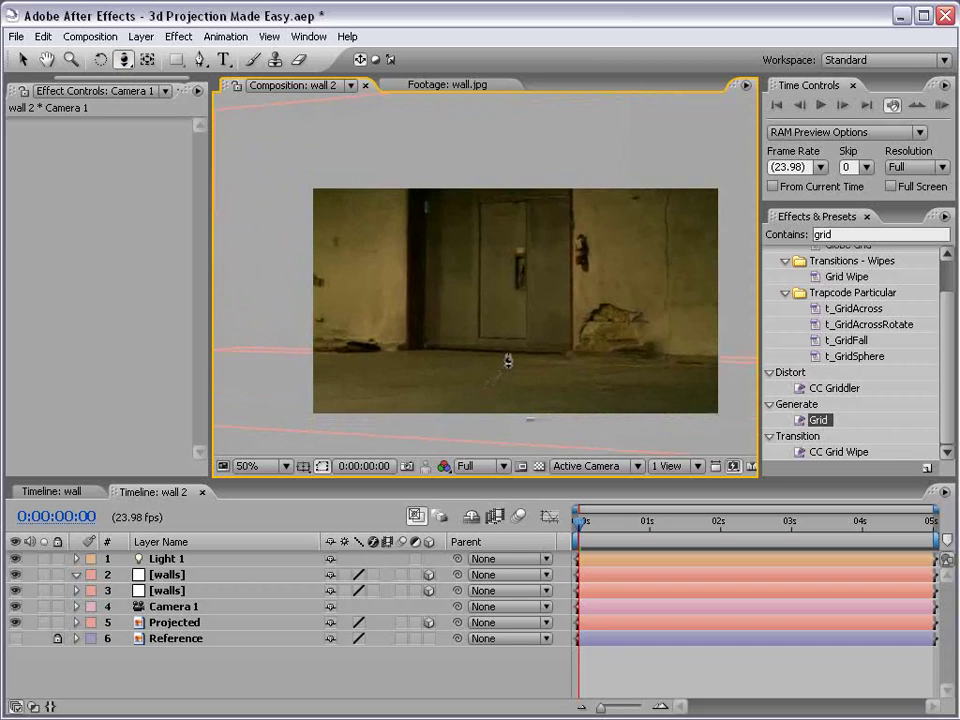
Step: Animate Camera 1 dollying toward the door from 0:00:00:00 to 0:00:02:00 with eased Point of Interest and Position keyframes
left_click(76, 606)
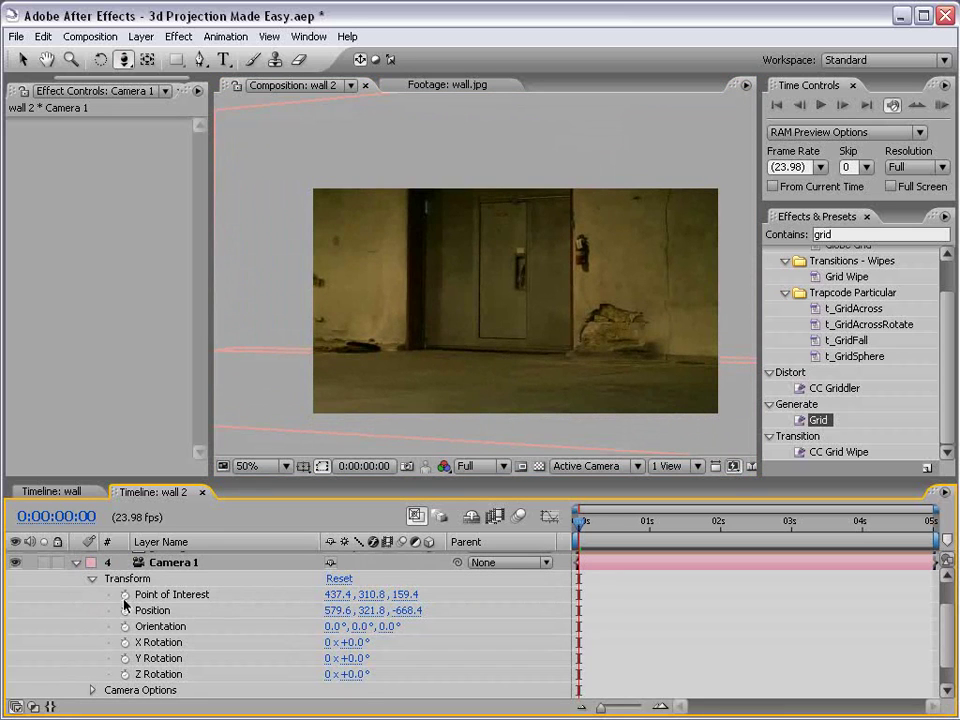
left_click(125, 594)
left_click(125, 610)
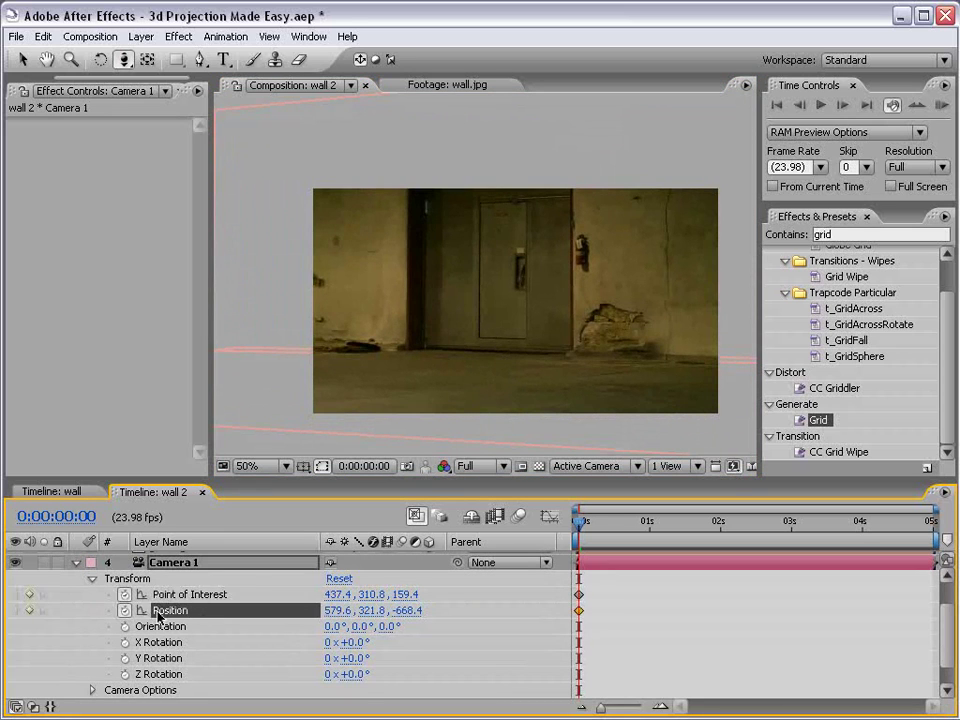
left_click(597, 521)
left_click_drag(597, 521, 720, 522)
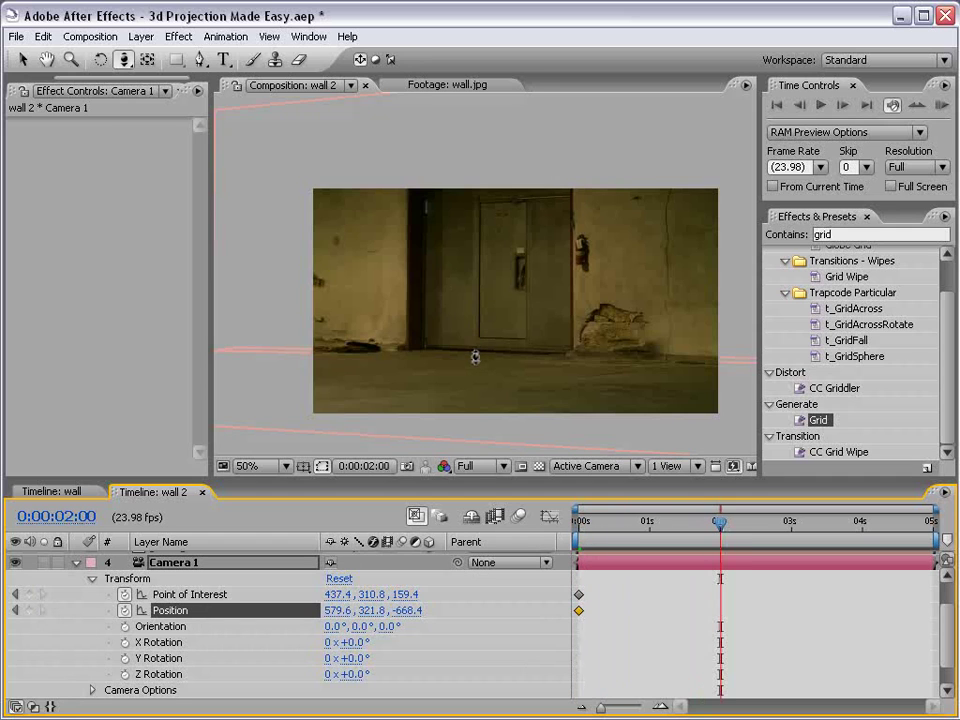
left_click_drag(475, 356, 496, 340)
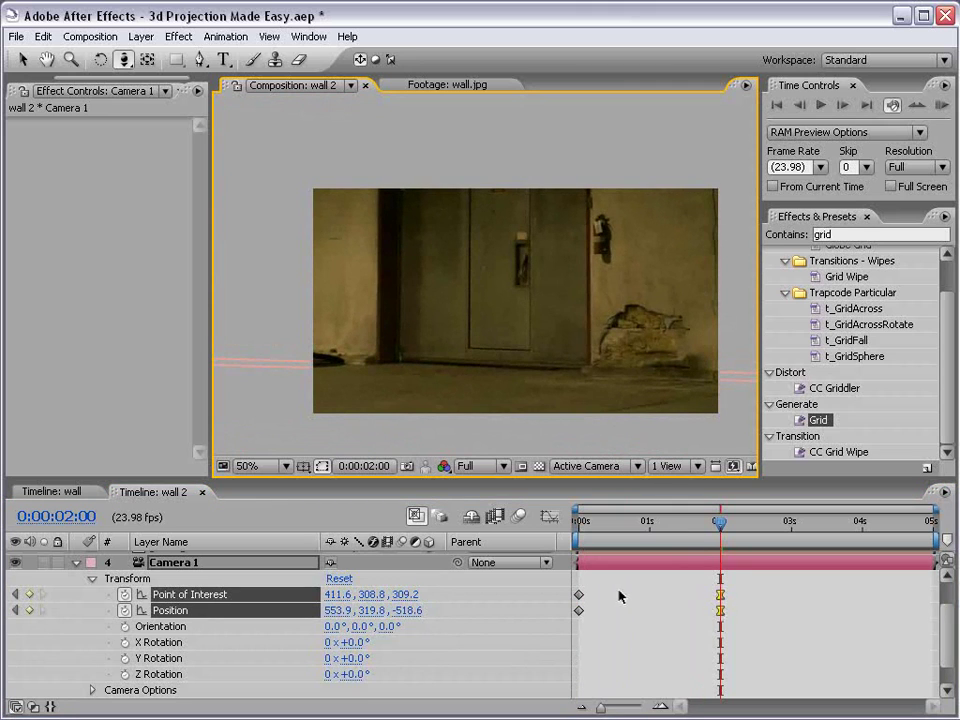
left_click_drag(619, 590, 572, 628)
key("F9")
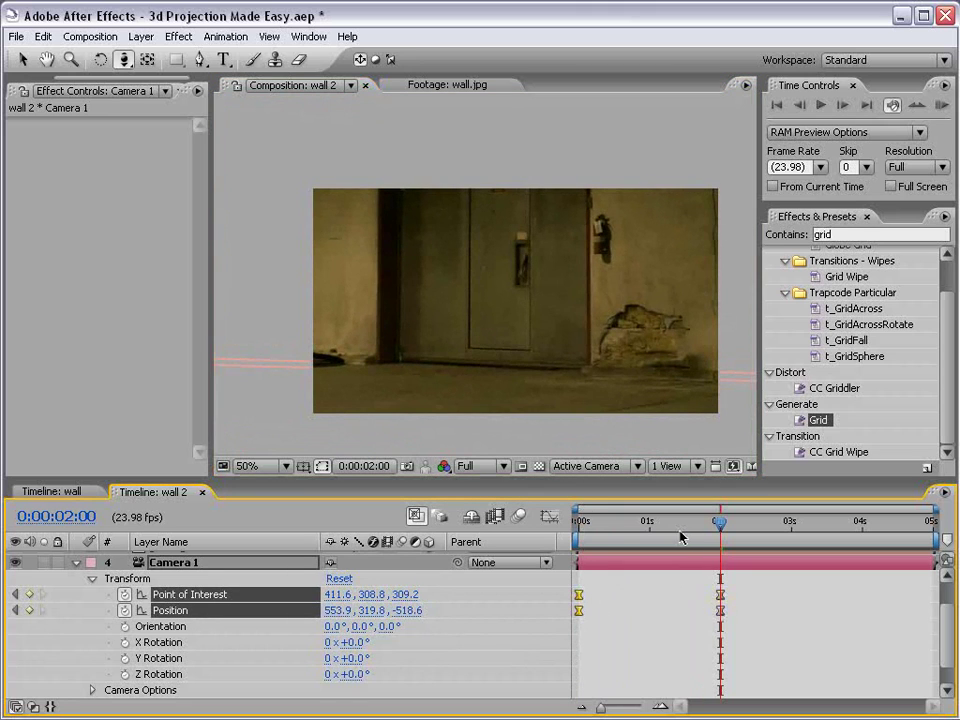
Step: End the work area at 0:00:02:00 and preview the camera move at half resolution
key("n")
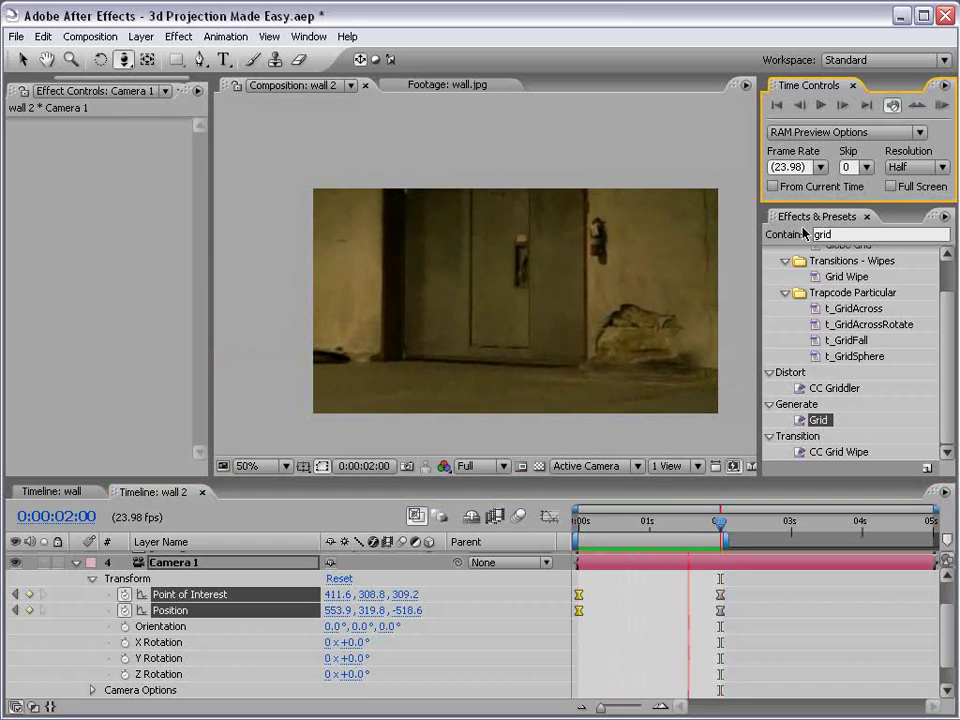
key("space")
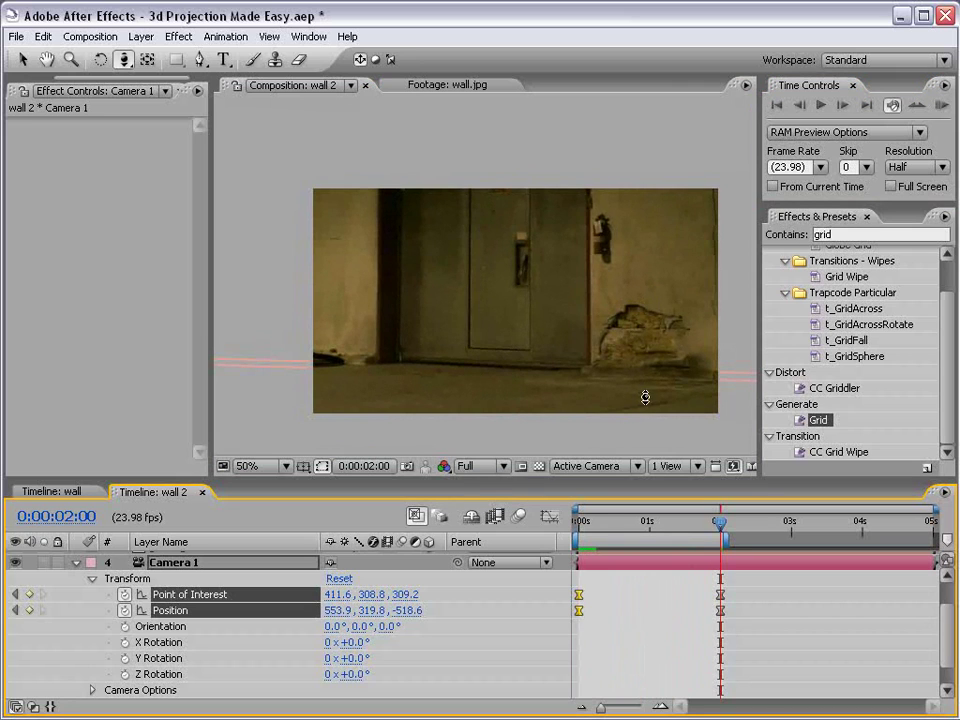
Step: Delete the keyframes at 0:00:02:00 and turn off Point of Interest and Position animation on Camera 1 at the first frame
key("v")
key("Delete")
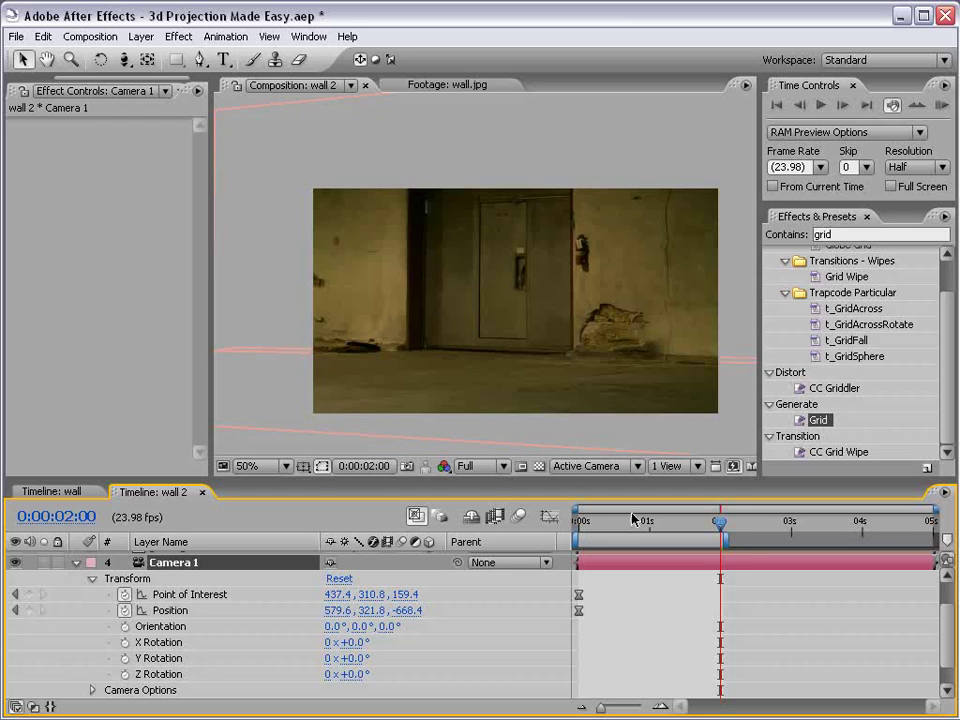
left_click_drag(606, 527, 562, 534)
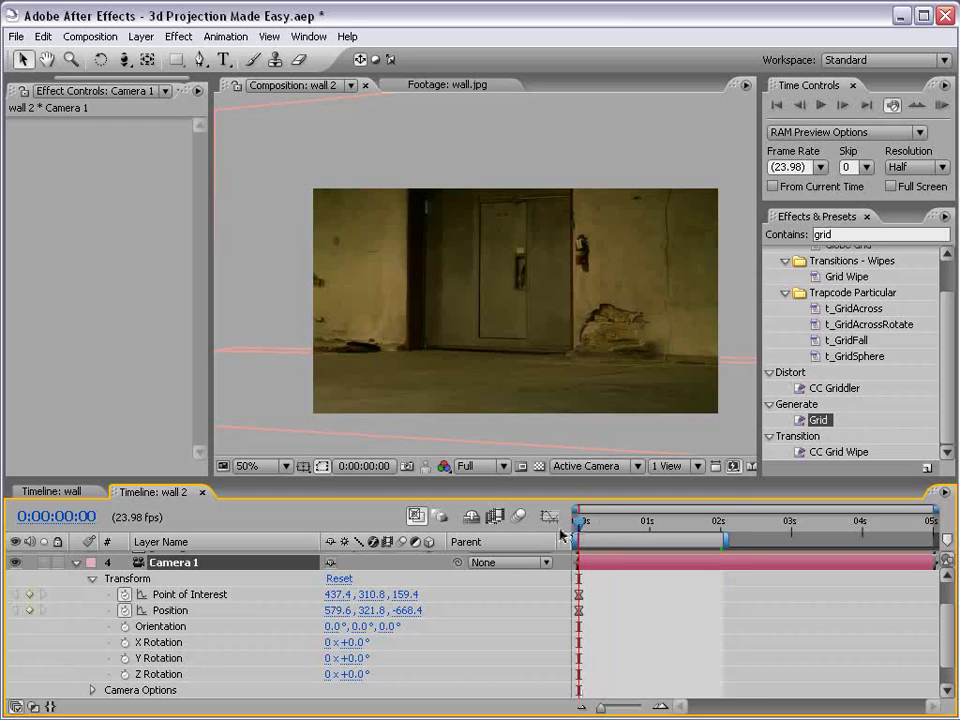
left_click(124, 610)
left_click(124, 594)
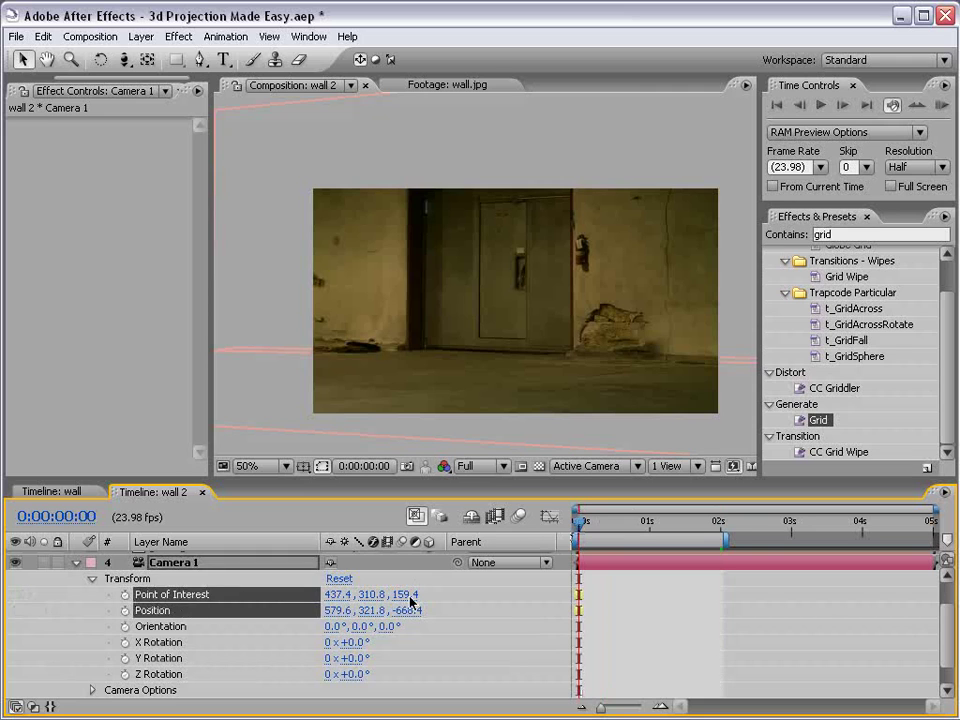
Step: Dolly Camera 1 closer to the door, to a Position of about 549.8, 319.5, -494.9
left_click(540, 377)
key("c")
left_click_drag(493, 360, 499, 326)
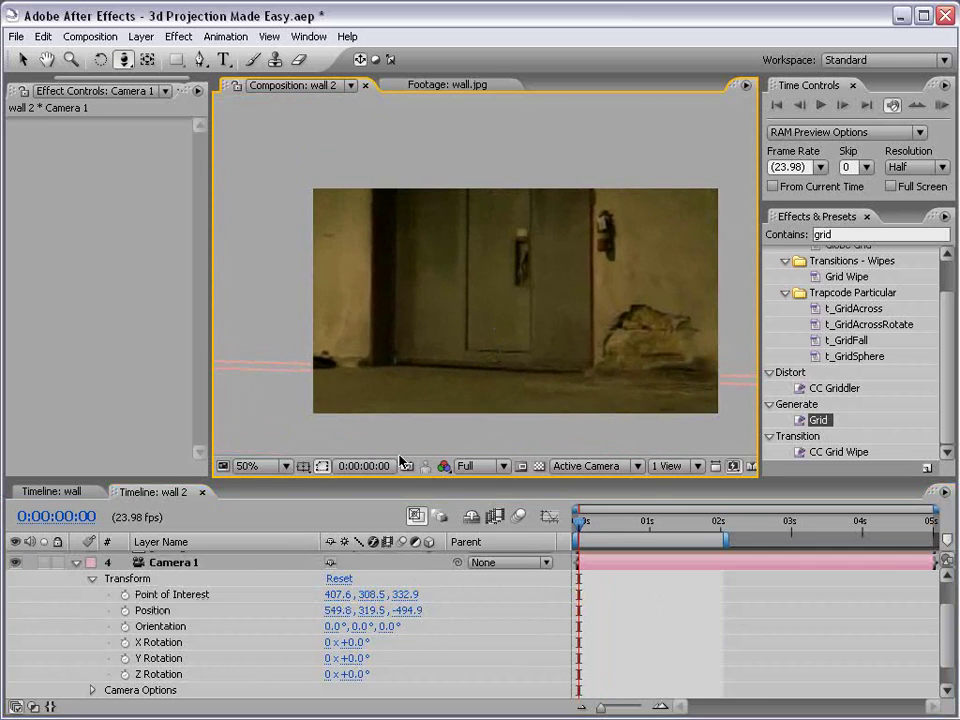
Step: Set Camera 1's Zoom to 516 pixels in its Camera Options for a wider angle of view
scroll(261, 619, "down", 1)
key("h")
left_click(92, 663)
scroll(98, 664, "down", 3)
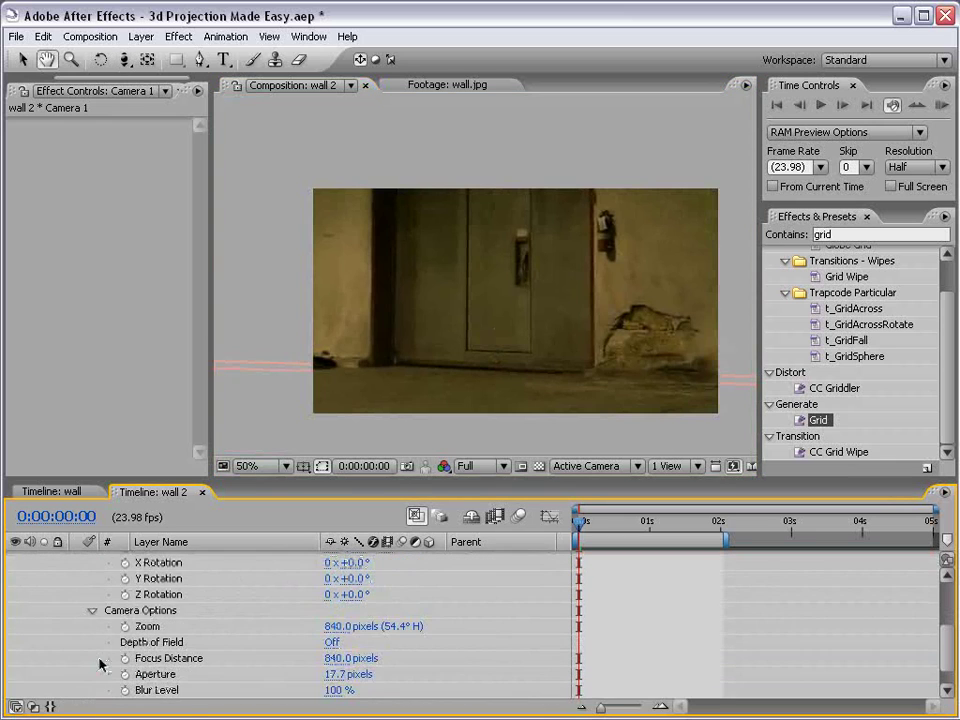
left_click_drag(340, 607, 29, 608)
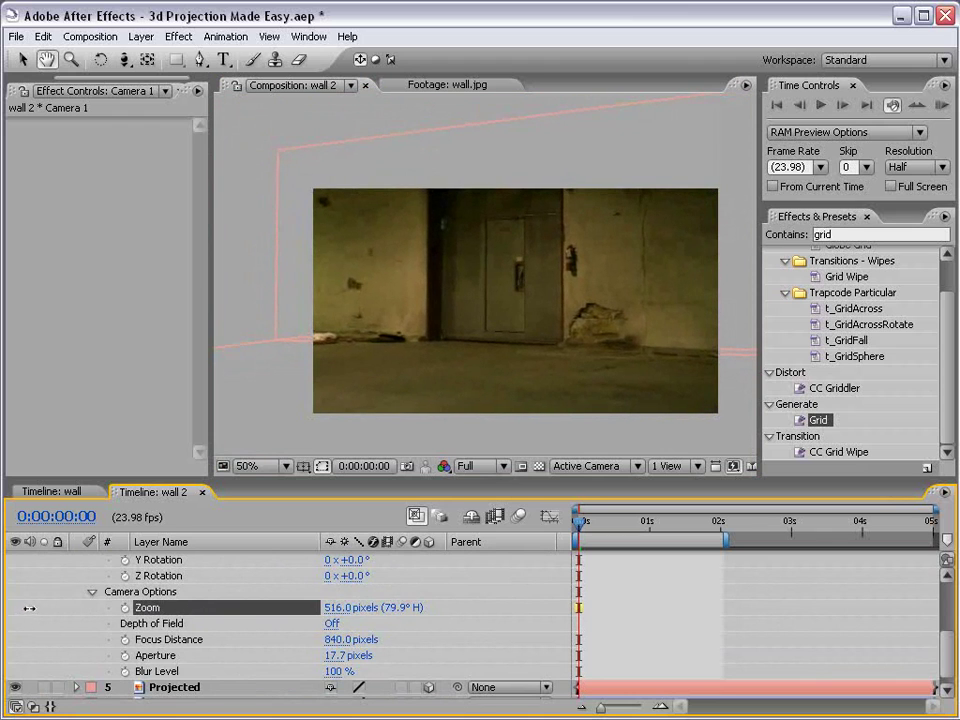
Step: Set starting keyframes for Camera 1's Point of Interest and Position at 0:00:00:00
key("c")
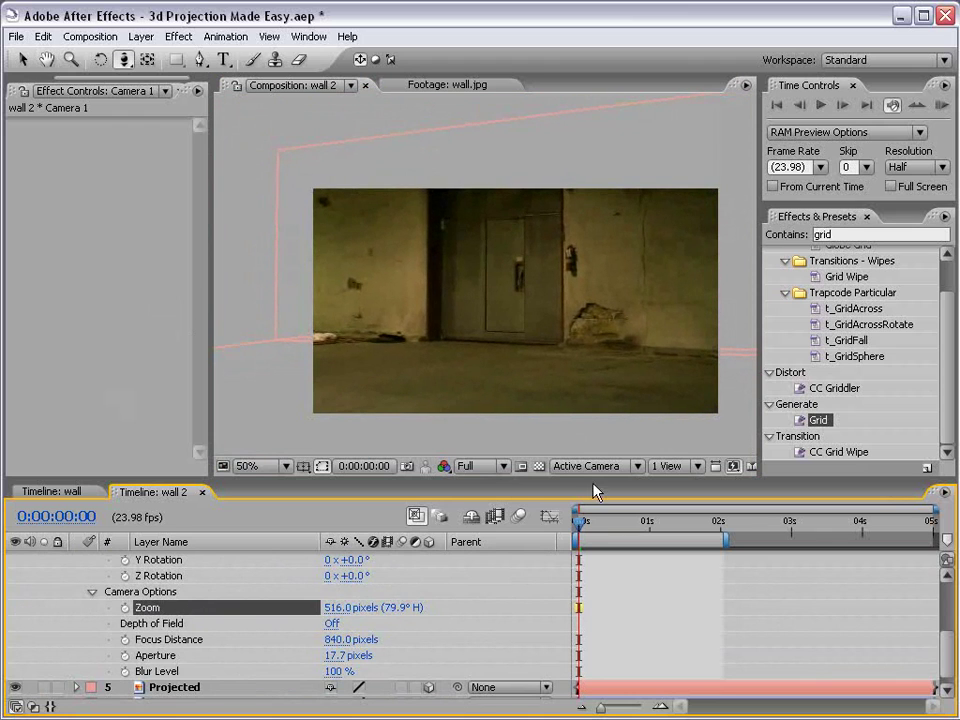
mouse_move(583, 522)
left_mouse_down()
mouse_move(597, 522)
mouse_move(578, 522)
left_mouse_up()
scroll(569, 638, "up", 3)
scroll(569, 638, "up", 2)
left_click(125, 595)
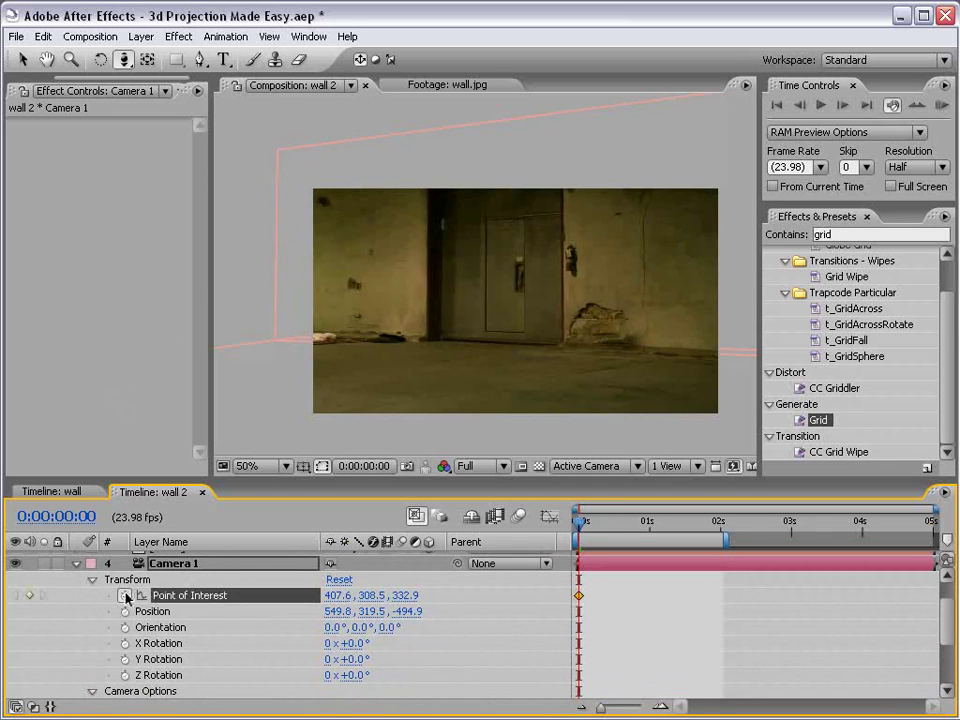
left_click(125, 611)
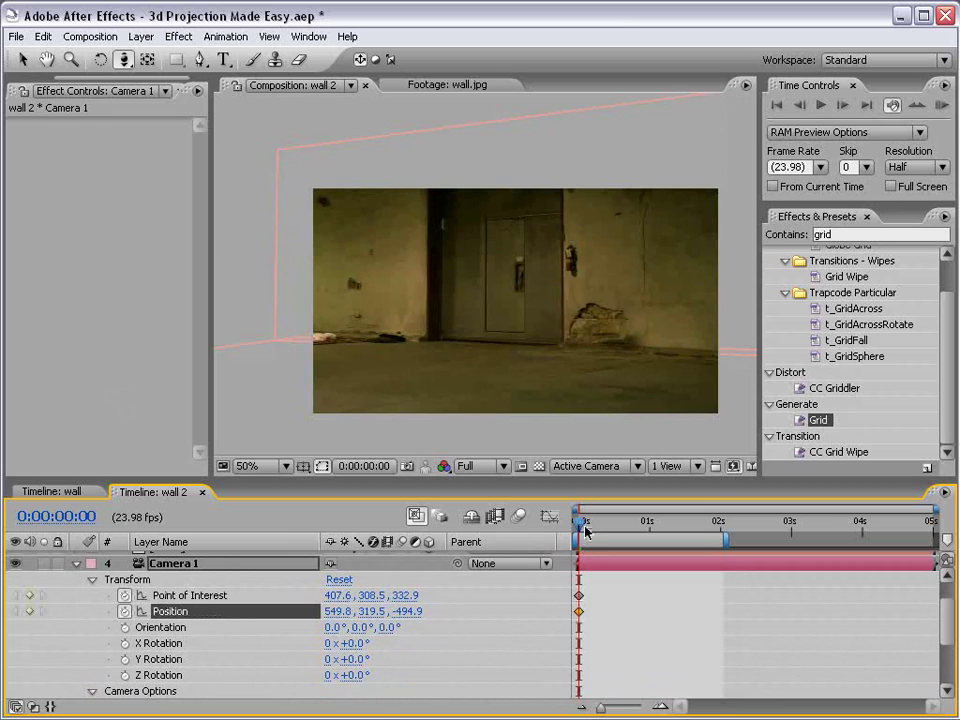
Step: Dolly Camera 1 in at 0:00:01:21 to a Position of about 532.2, 318.2, -392.4 and Easy Ease the starting keyframes
left_click_drag(583, 521, 711, 521)
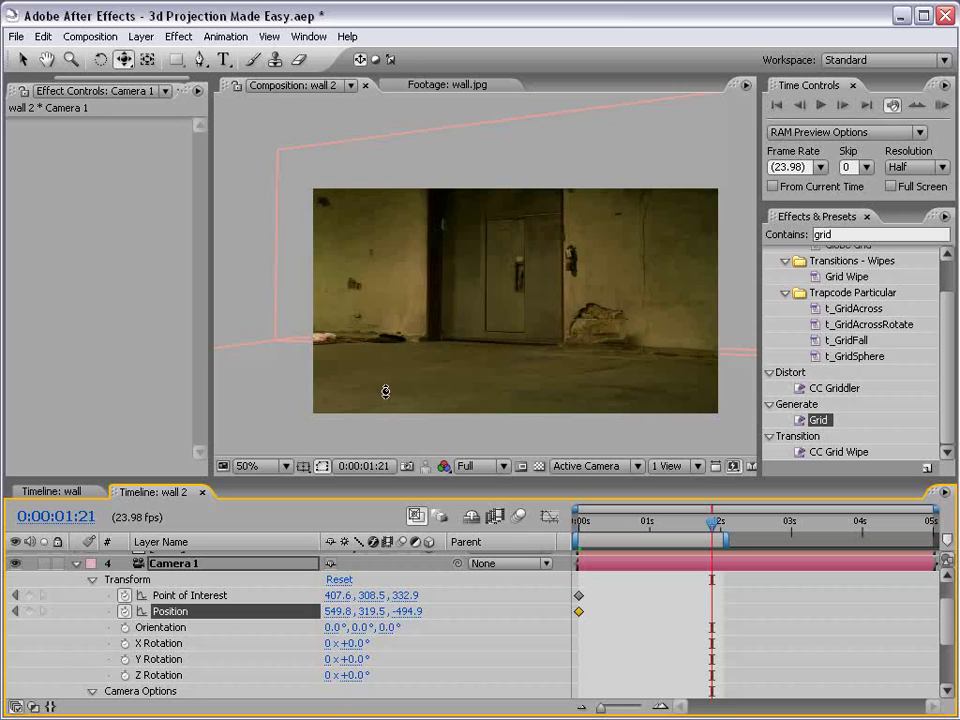
left_click_drag(534, 362, 543, 344)
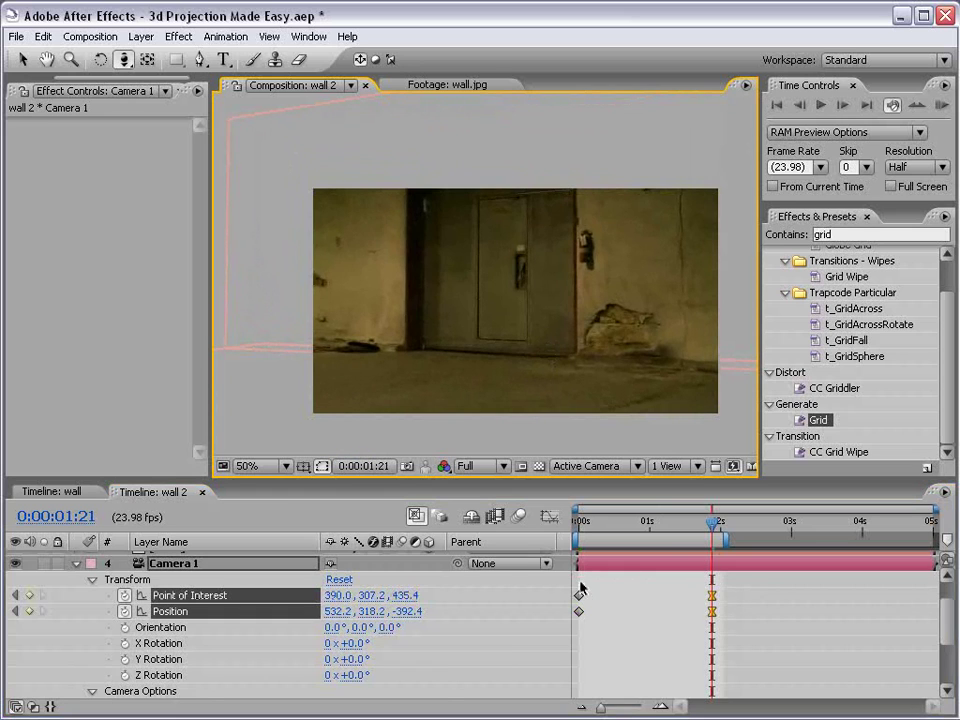
left_click_drag(592, 582, 573, 616)
key("F9")
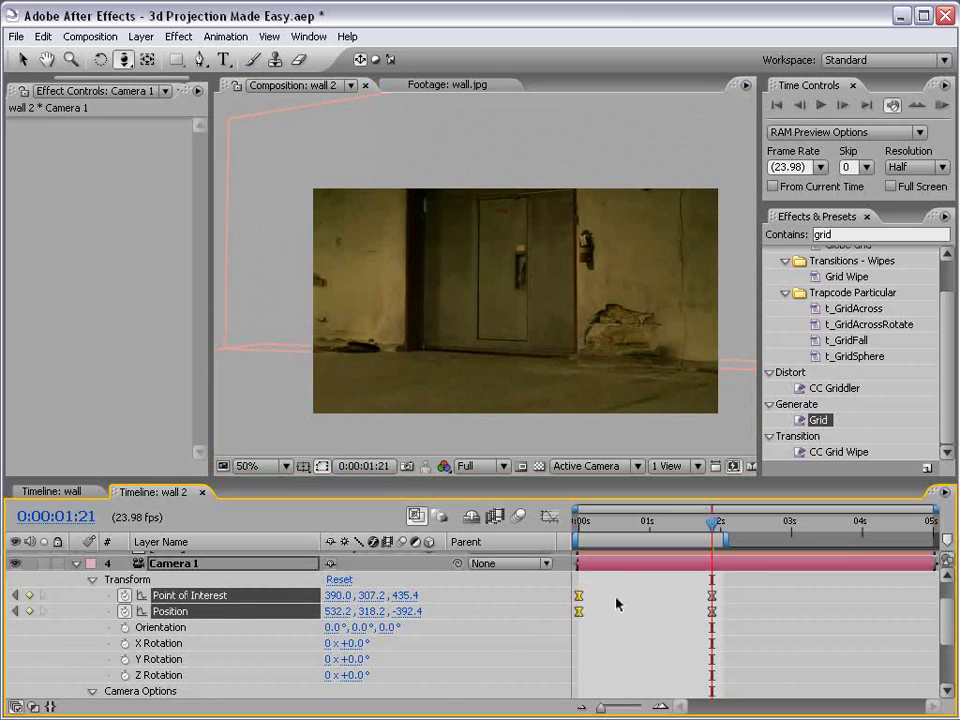
Step: Play a RAM preview of the wide-angle camera move and scrub through its opening frames
key("v")
key("KP_0")
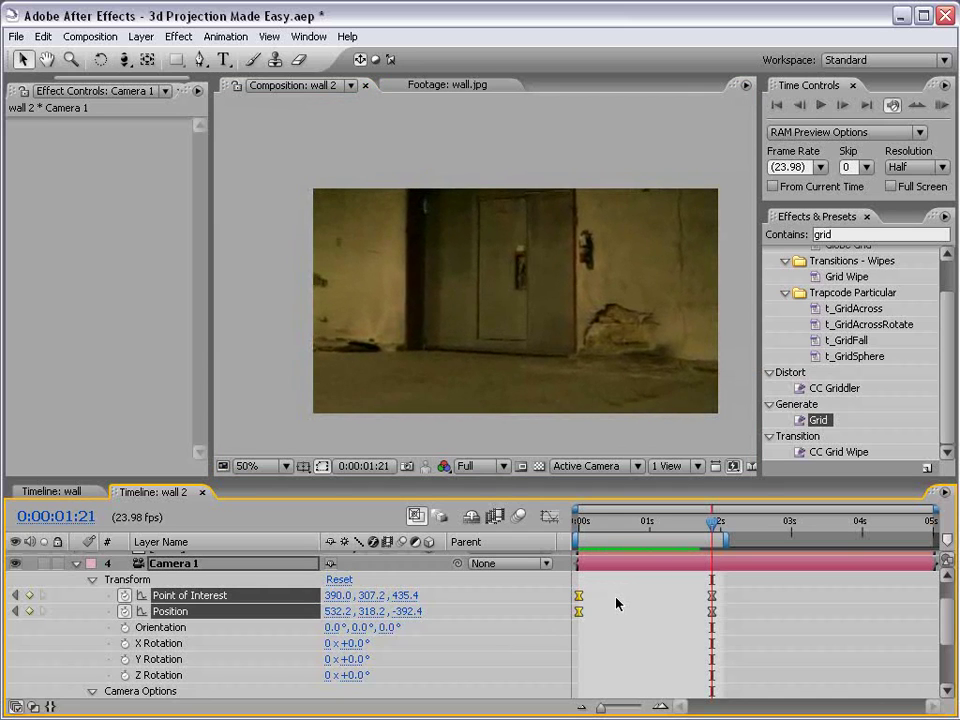
key("space")
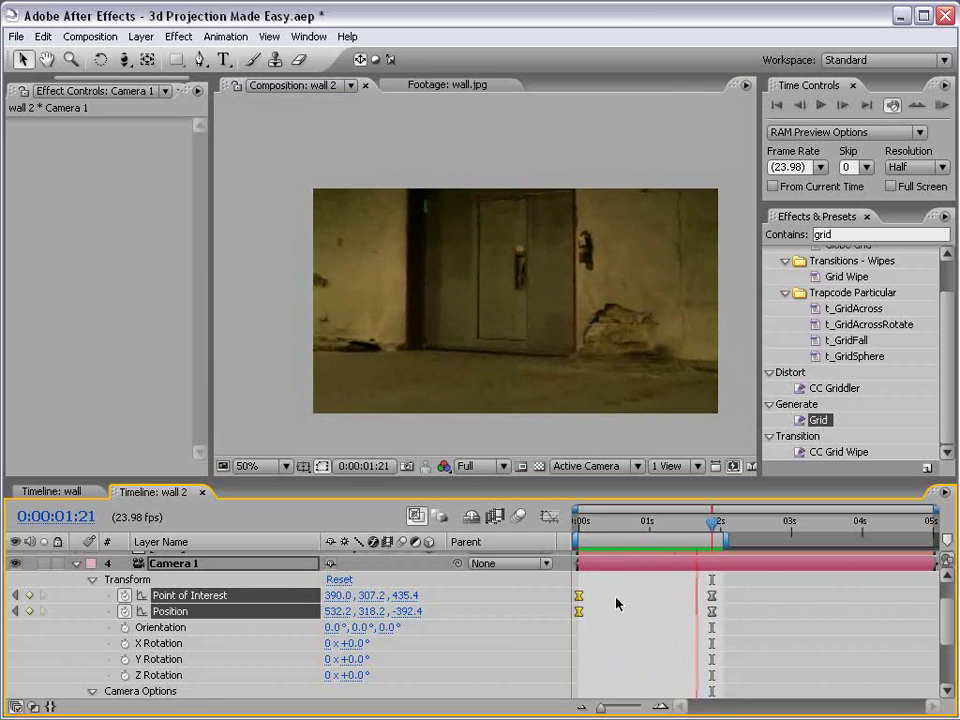
left_click_drag(578, 521, 628, 521)
Step: At the first frame, dolly Camera 1 slightly closer, to a Position of about 545.8, 319.2, -471.3
key("Home")
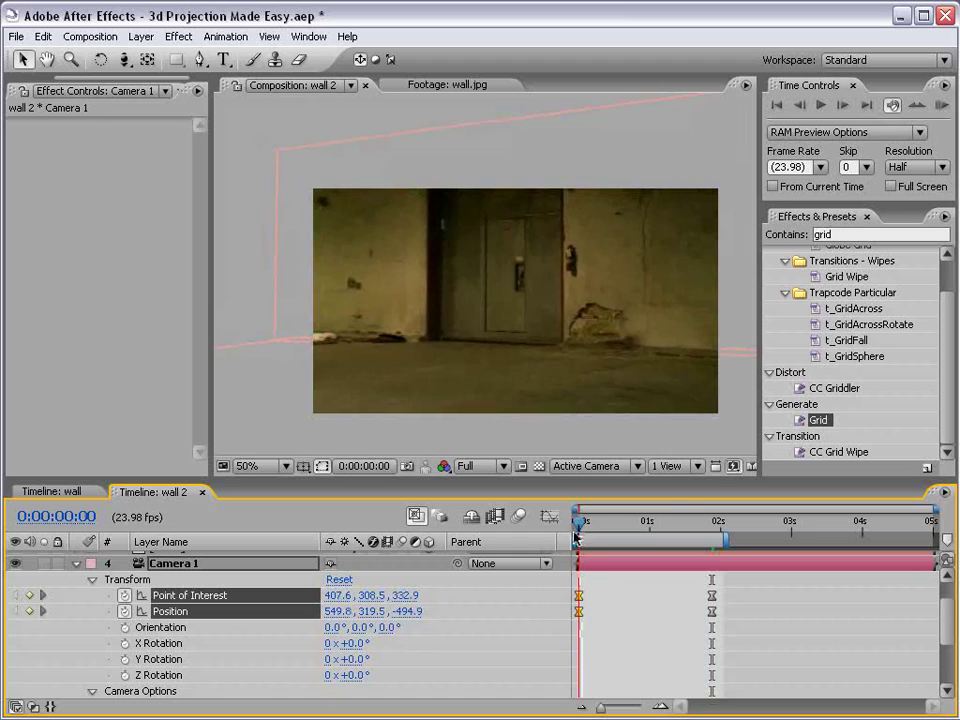
key("c")
left_click_drag(501, 341, 519, 352)
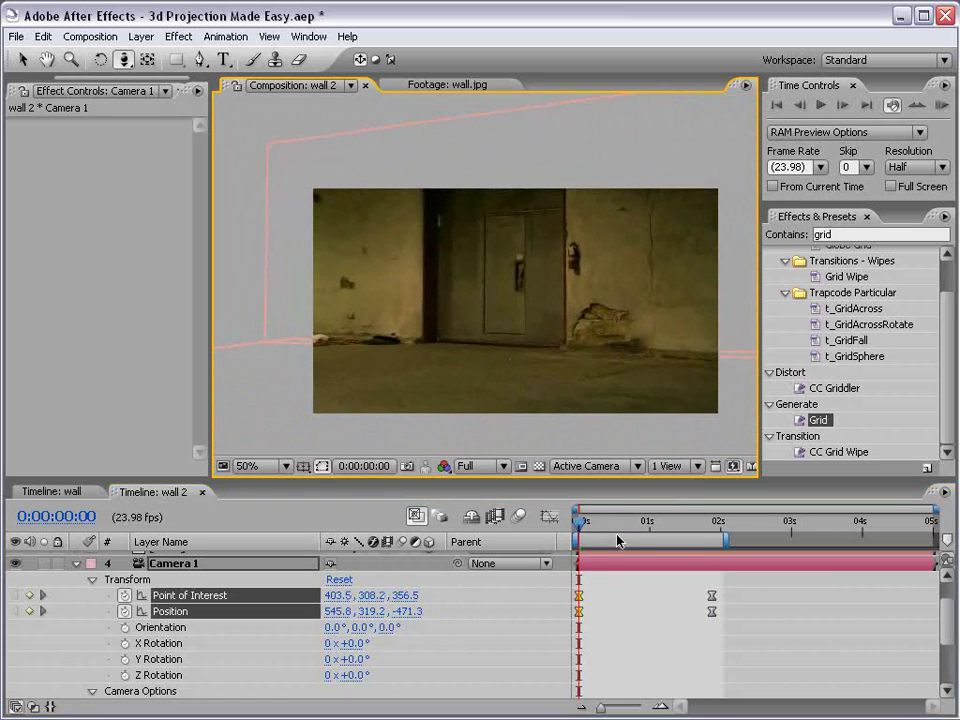
Step: At the first frame, orbit and track Camera 1 sideways around the door, to a Position of about 667, 313, -442
left_click_drag(580, 521, 553, 532)
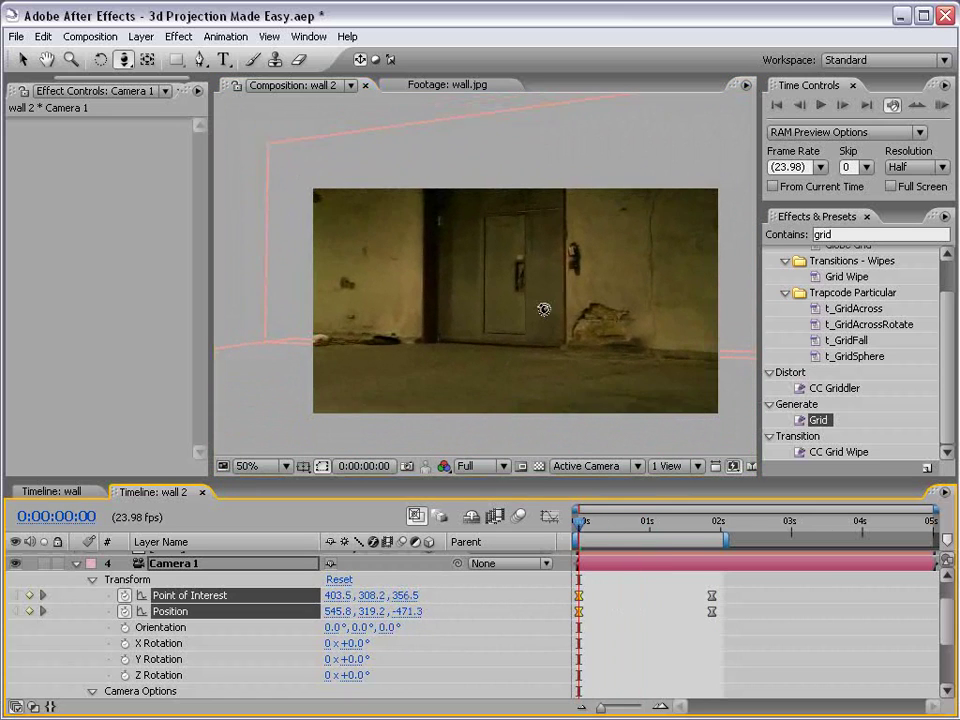
key("c")
key("c")
key("c")
left_click_drag(583, 326, 542, 304)
key("c")
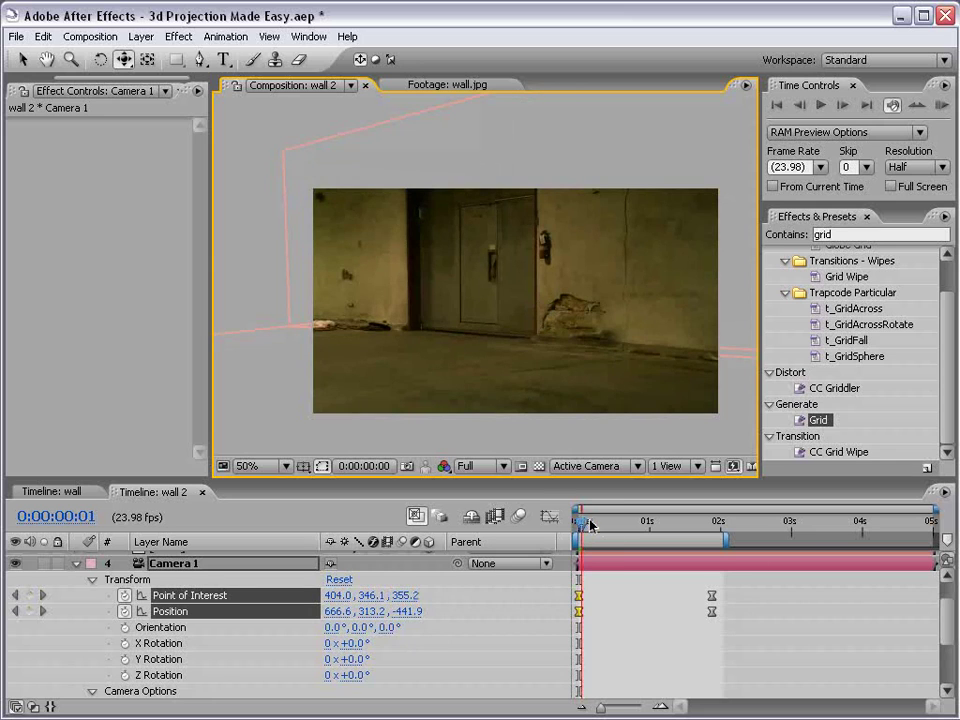
Step: Scrub through the revised camera move to 0:00:01:05 and play a RAM preview of it
left_click_drag(580, 518, 667, 520)
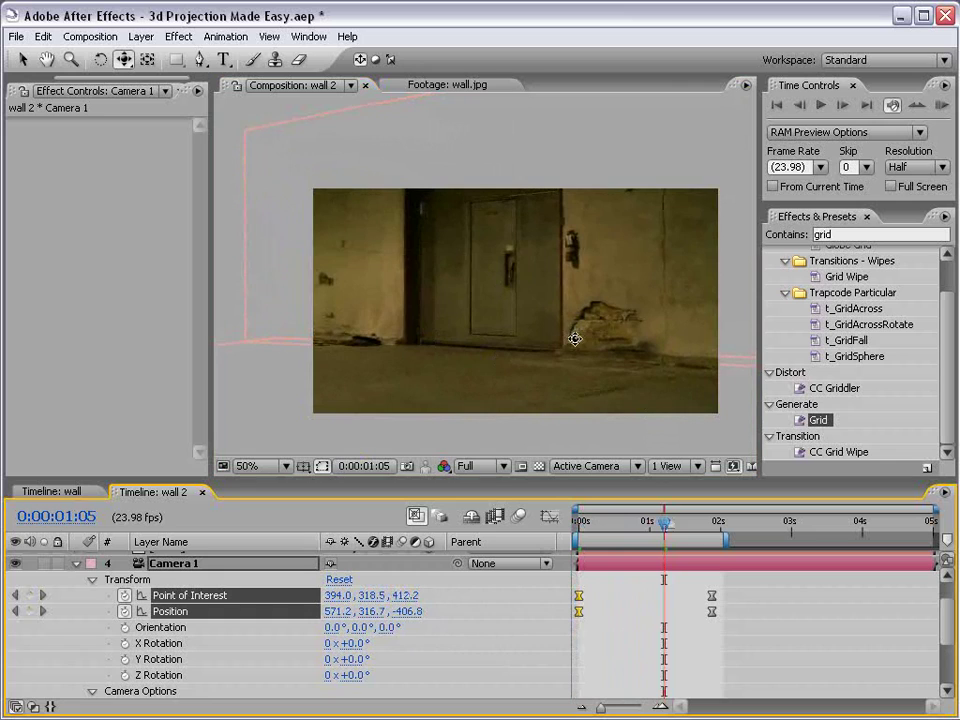
key("KP_0")
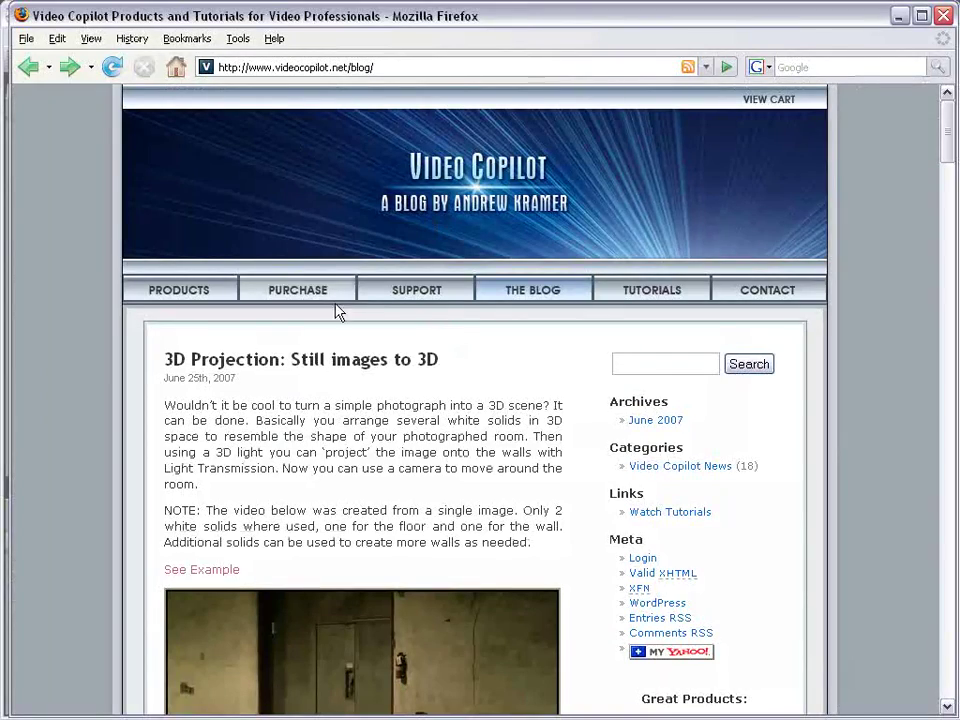
Step: Switch to Firefox and look over the 3D Projection blog post and the product listings on Video Copilot's purchase page
left_click_drag(268, 437, 311, 491)
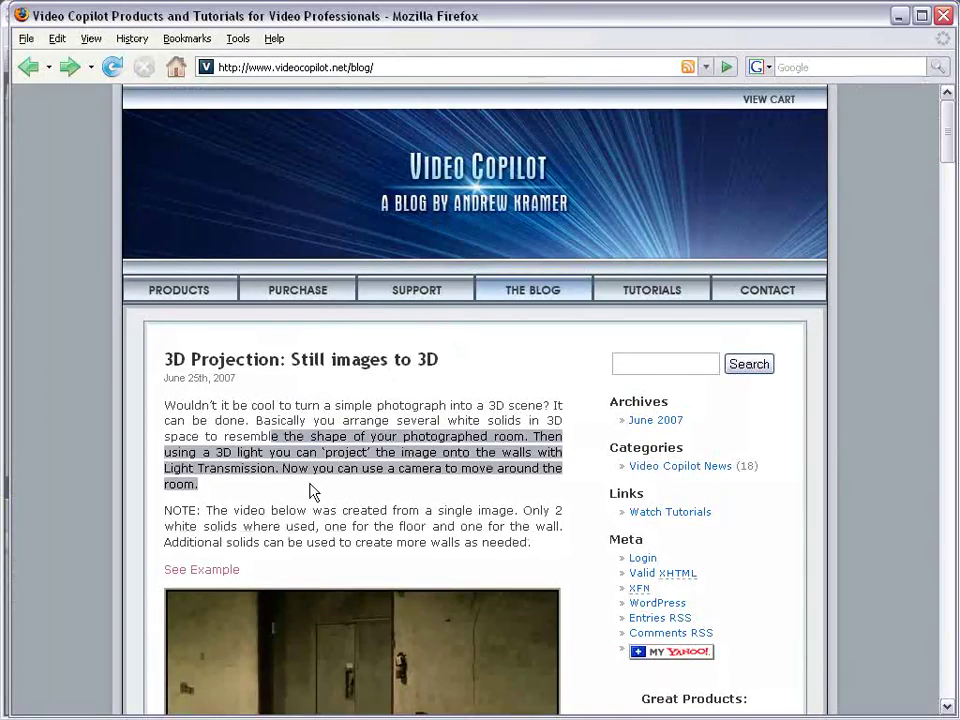
left_click(314, 497)
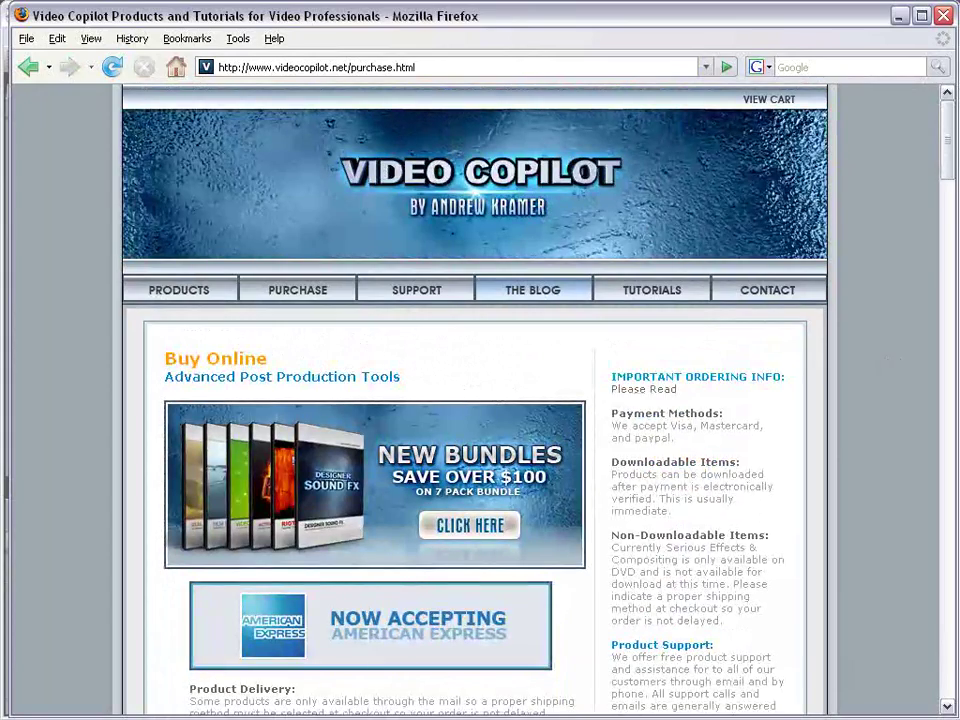
left_click_drag(950, 120, 948, 163)
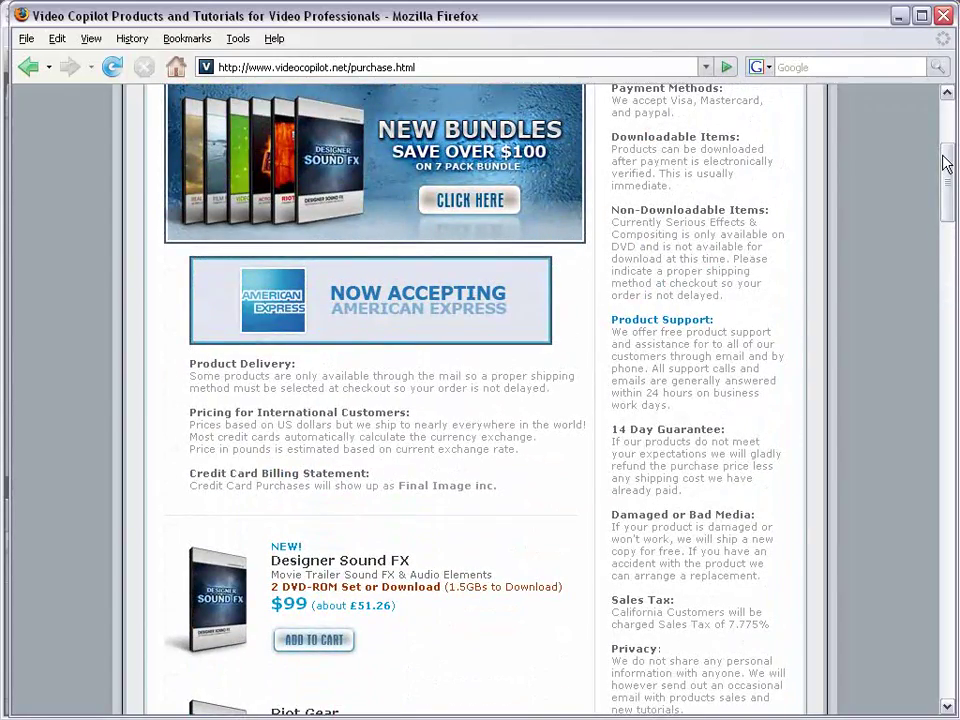
scroll(948, 163, "up", 5)
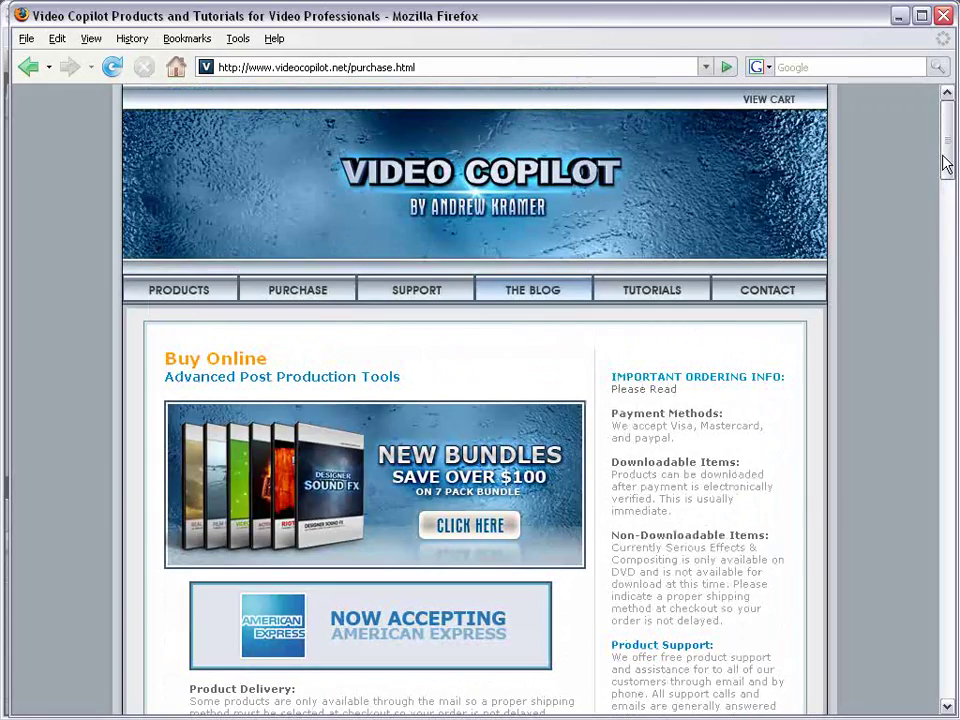
left_click_drag(946, 163, 950, 208)
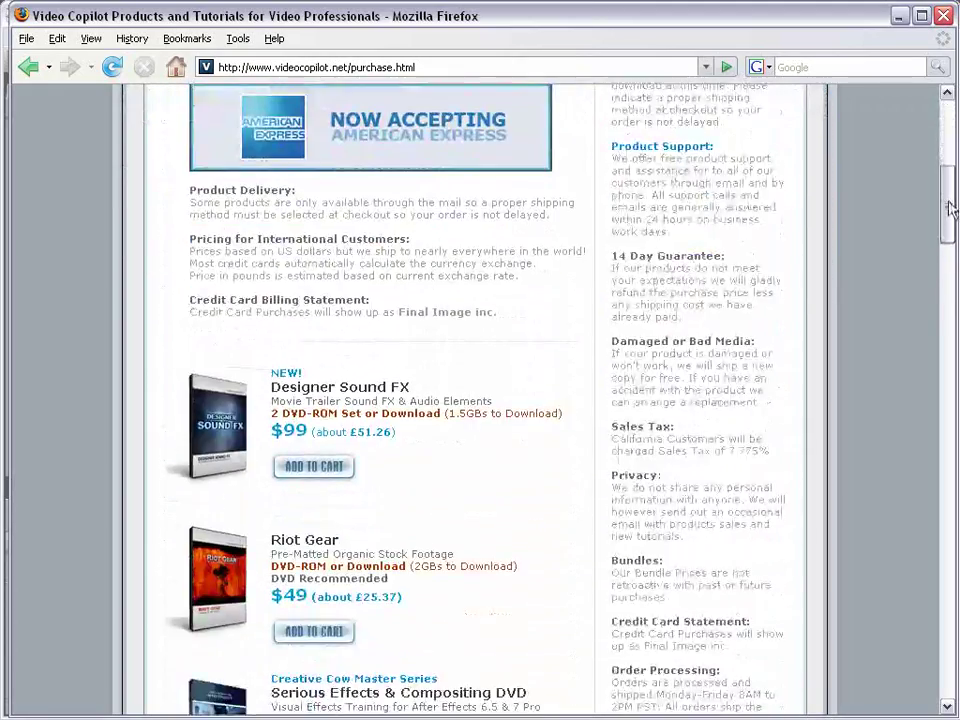